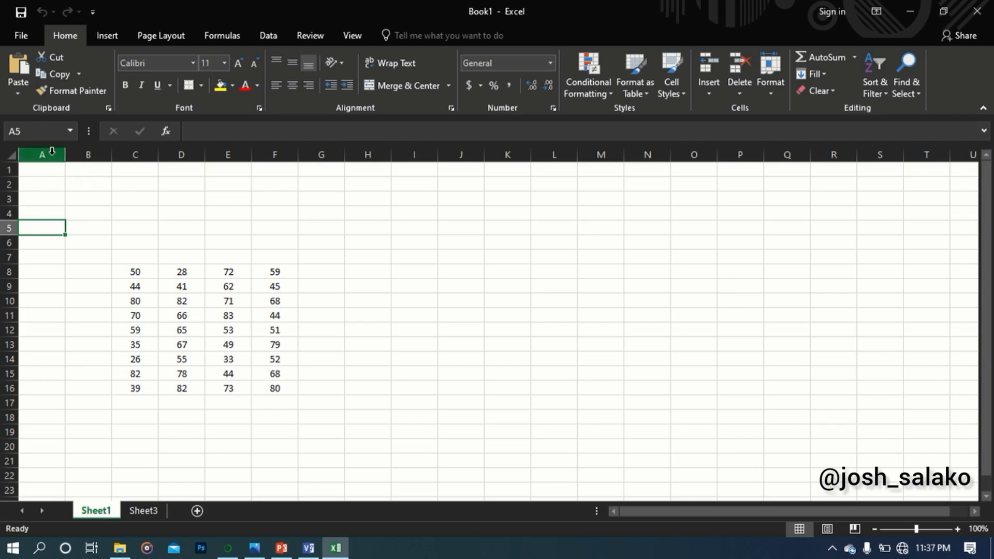
# Highlight columns A to D and row 1 one at a time to examine the sheet's columns and rows
pyautogui.click(52, 154)
pyautogui.click(84, 154)
pyautogui.click(141, 154)
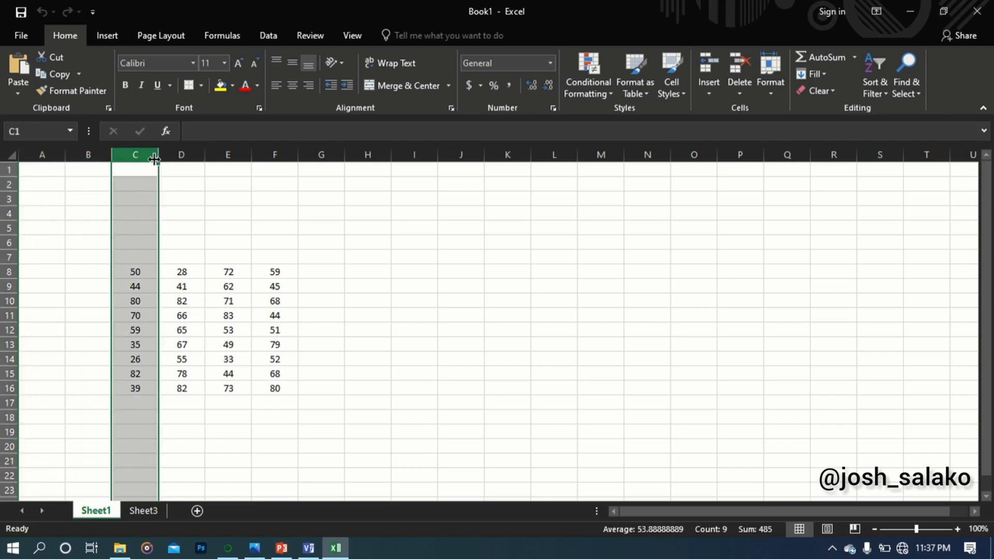
pyautogui.click(188, 154)
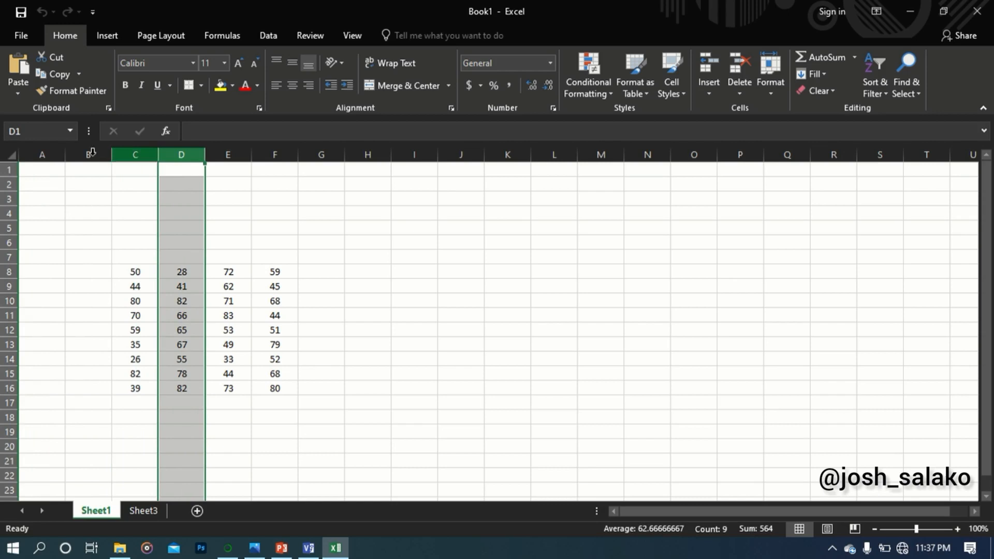
pyautogui.click(6, 169)
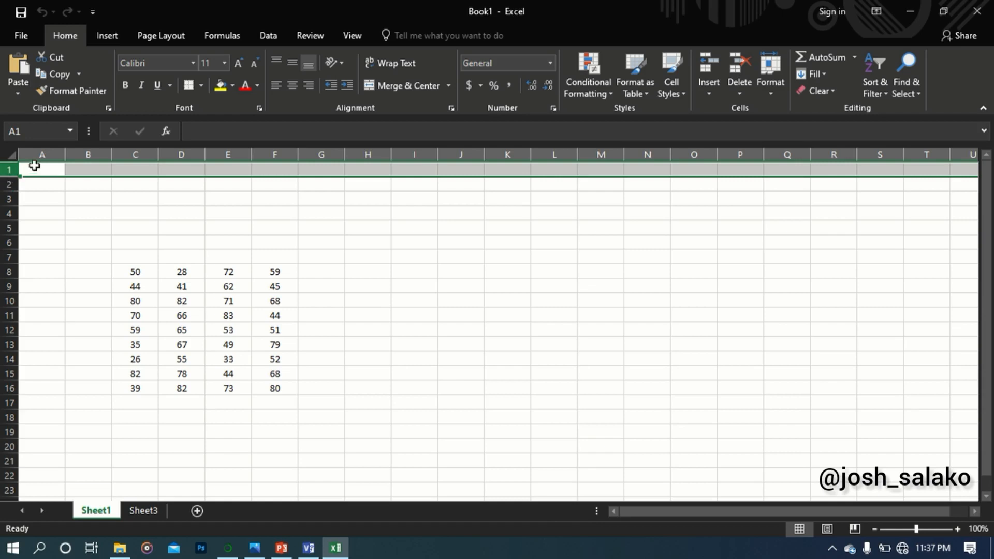
pyautogui.click(41, 154)
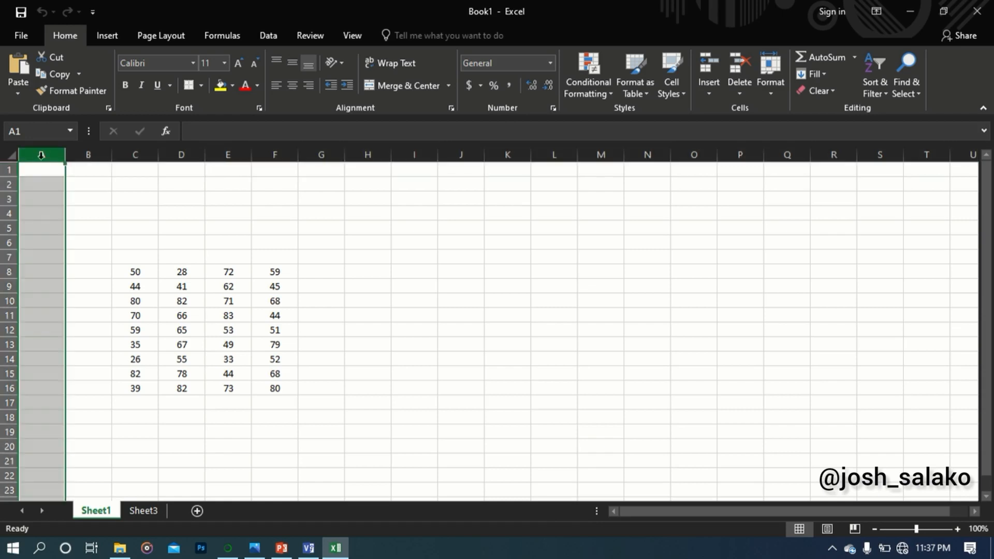
pyautogui.click(91, 154)
pyautogui.click(136, 154)
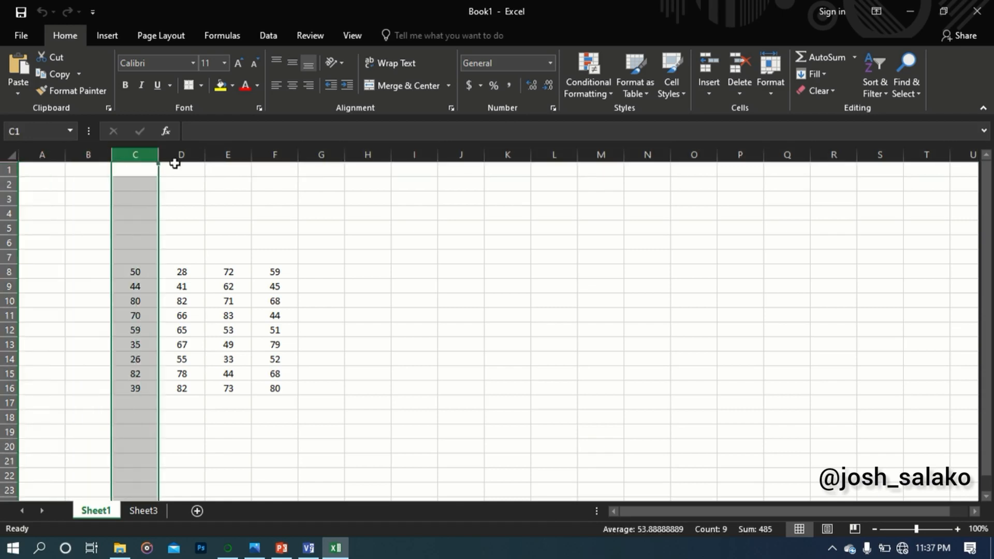
pyautogui.click(176, 169)
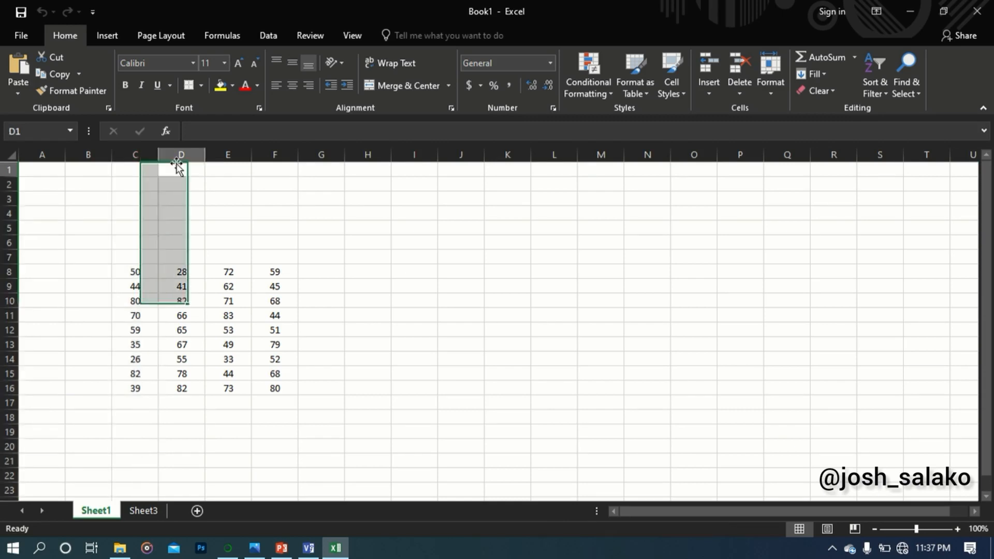
# Examine cell references by moving the active cell from A1 to C1, from A2 down to A4, and to C4
pyautogui.click(38, 172)
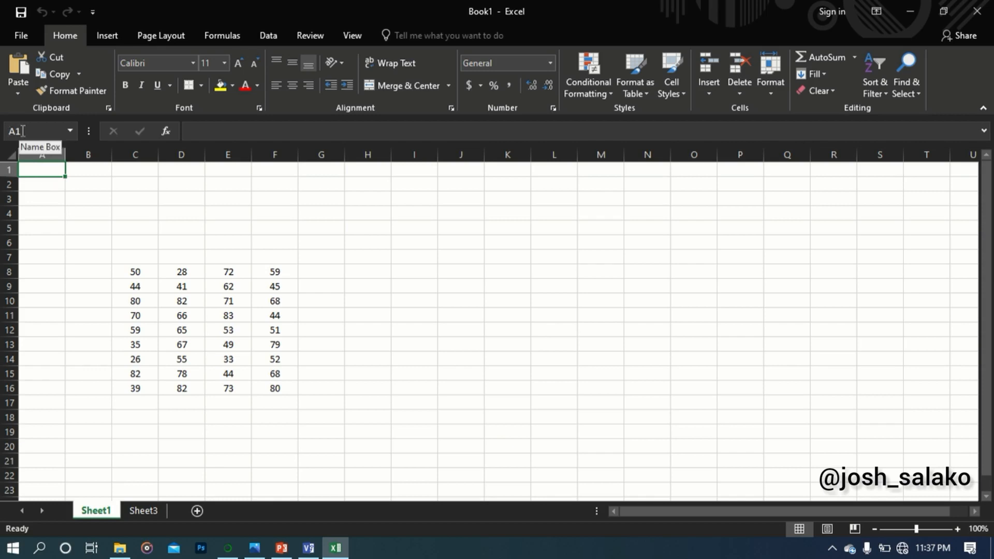
pyautogui.click(6, 132)
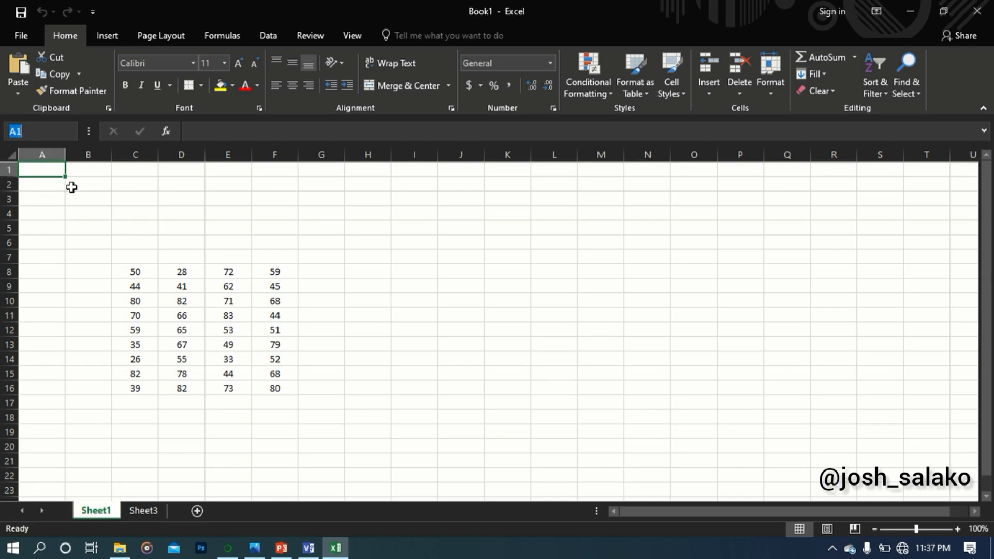
pyautogui.click(51, 175)
pyautogui.press('Right')
pyautogui.press('Right')
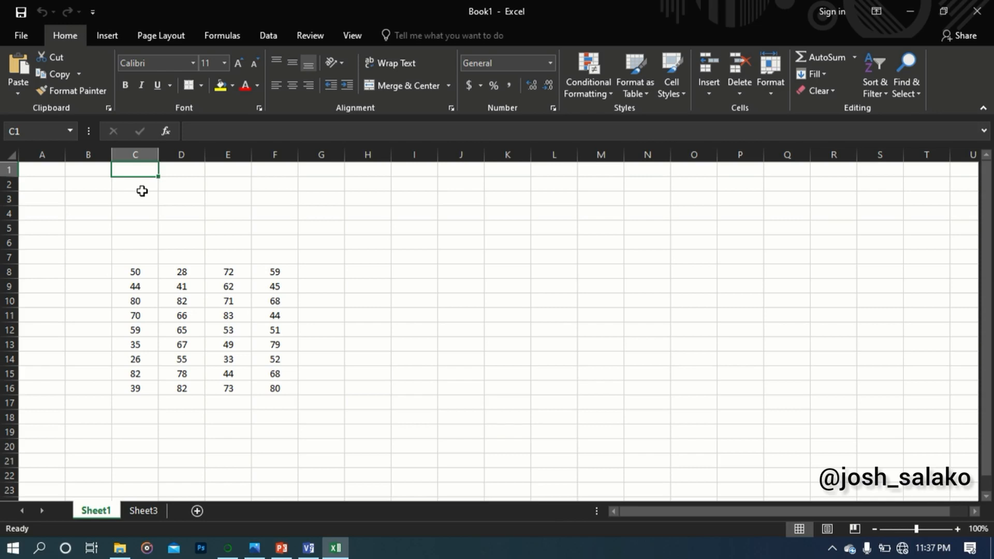
pyautogui.click(37, 181)
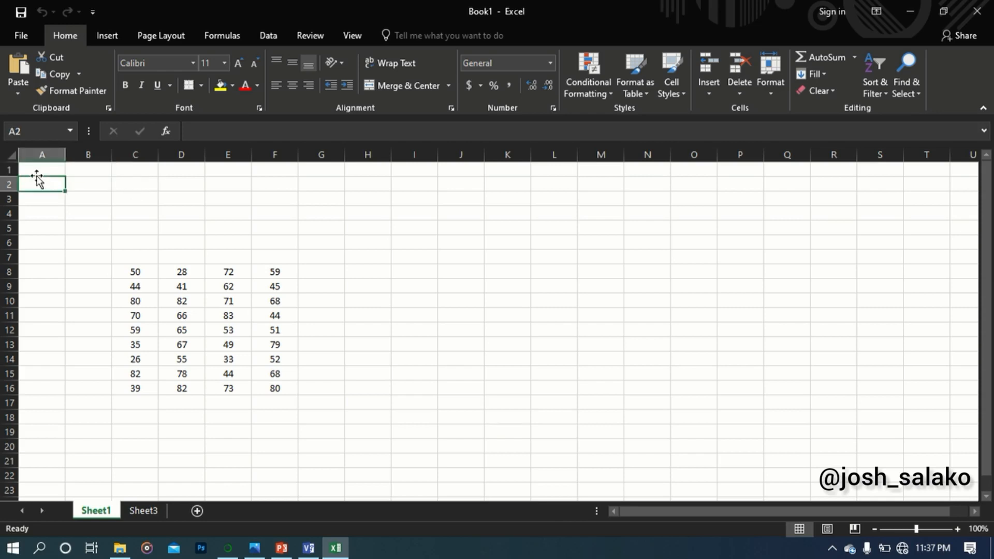
pyautogui.press('Down')
pyautogui.press('Down')
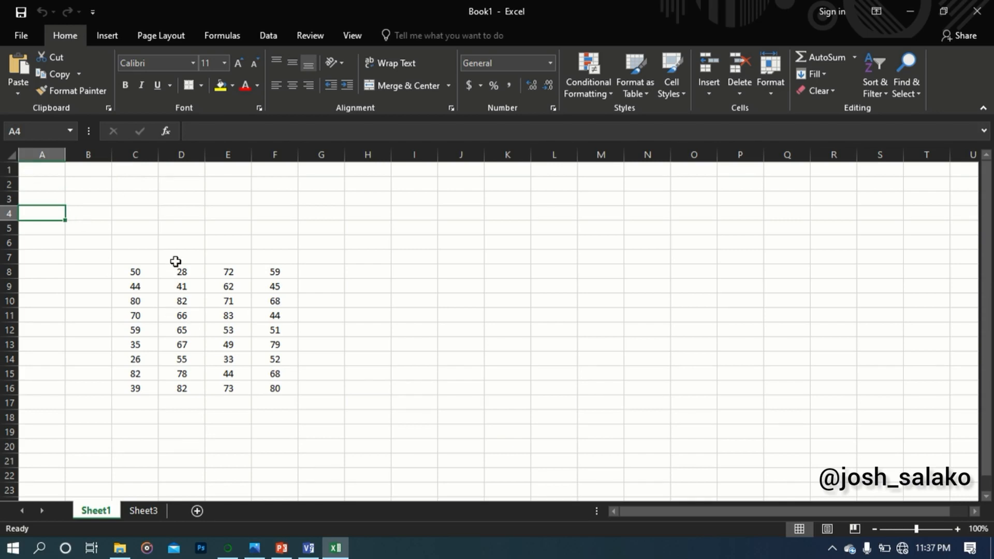
pyautogui.click(138, 210)
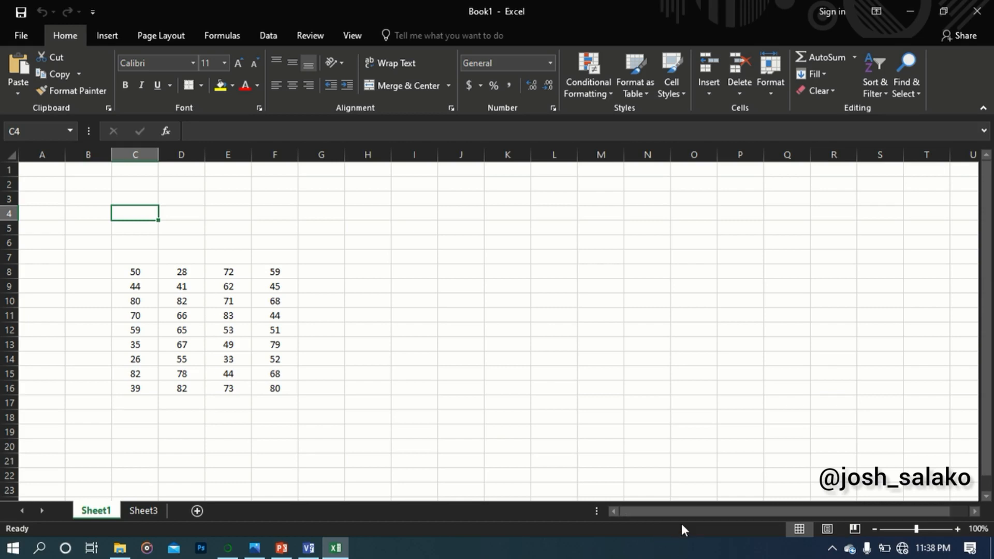
# Enter the surname as a text entry in C5 and the alphanumeric entry 15B in D5
pyautogui.moveTo(916, 529); pyautogui.dragTo(926, 528)
pyautogui.click(248, 219)
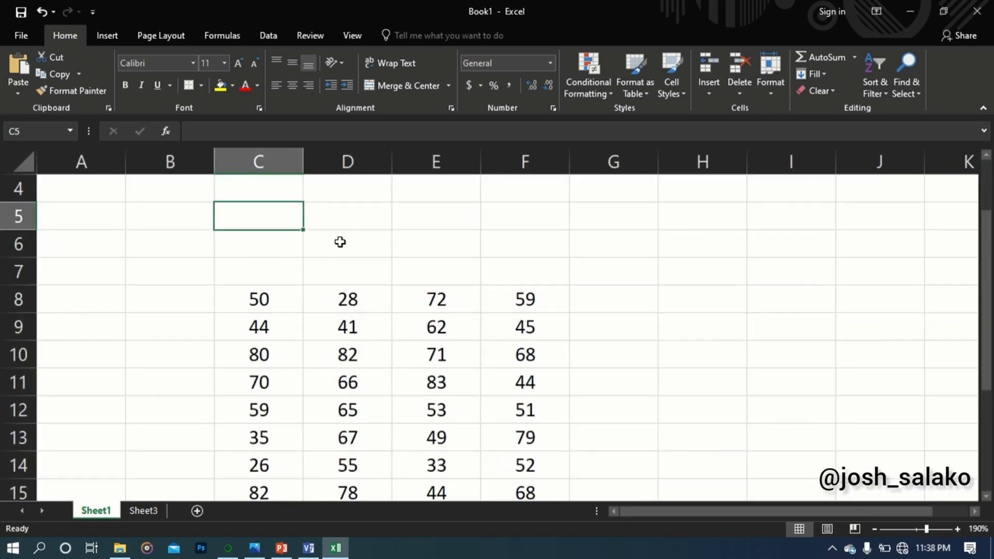
pyautogui.write('SALAKO')
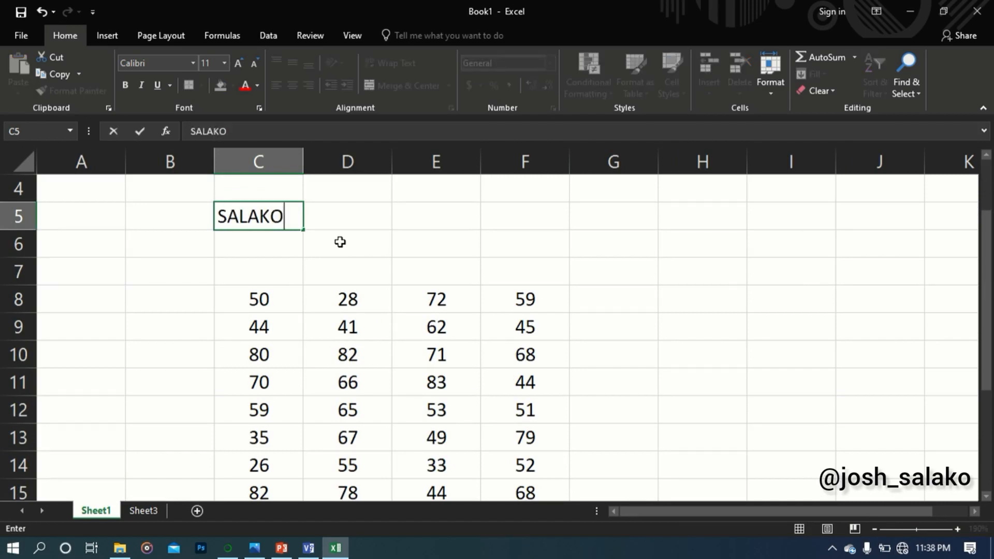
pyautogui.click(329, 222)
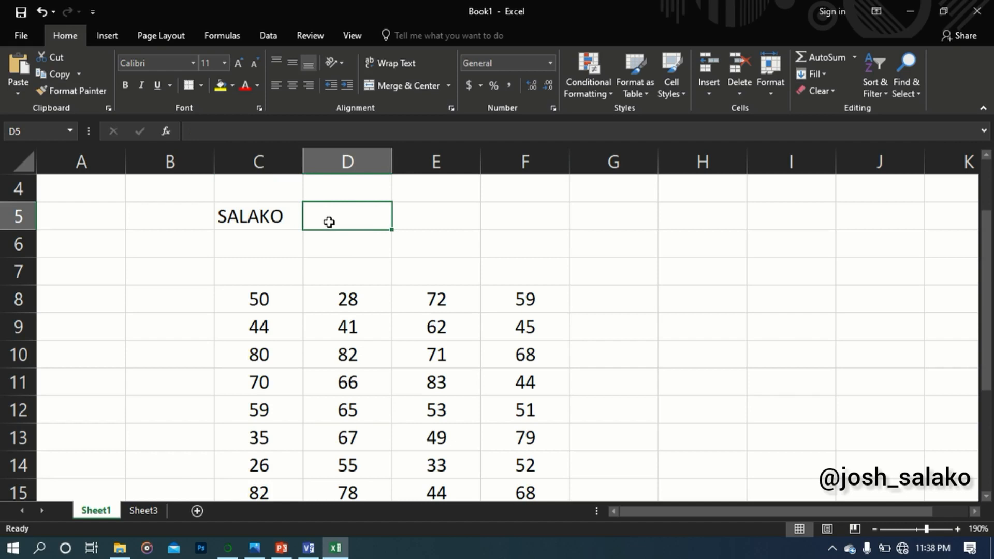
pyautogui.write('15B')
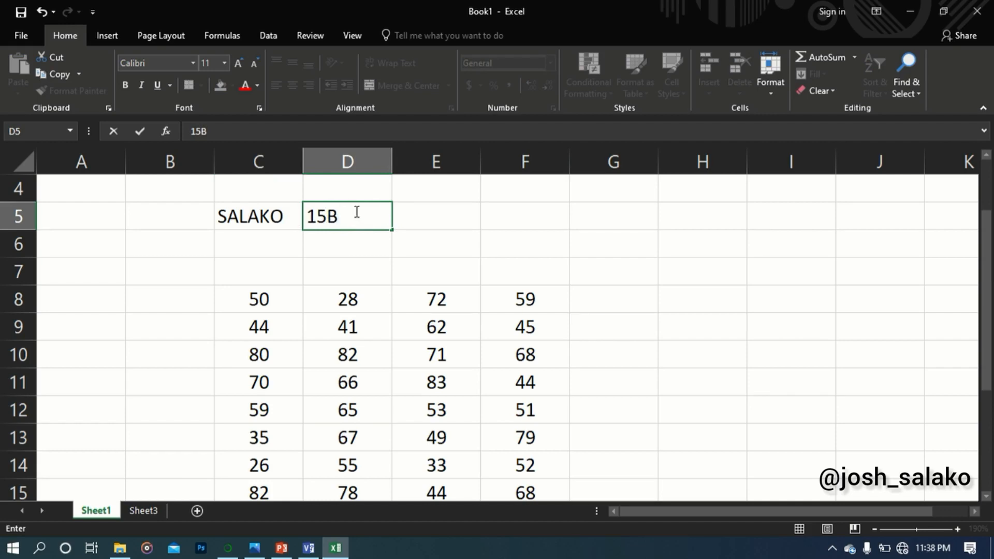
# Enter the numeric values 12 in E5 and -0.5 in F5, and select each of them for review
pyautogui.click(437, 219)
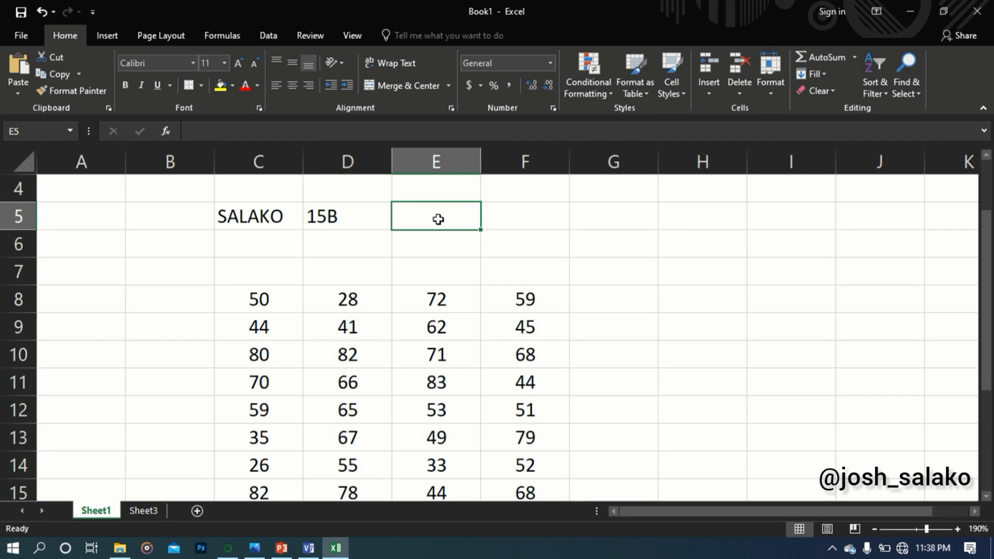
pyautogui.write('12')
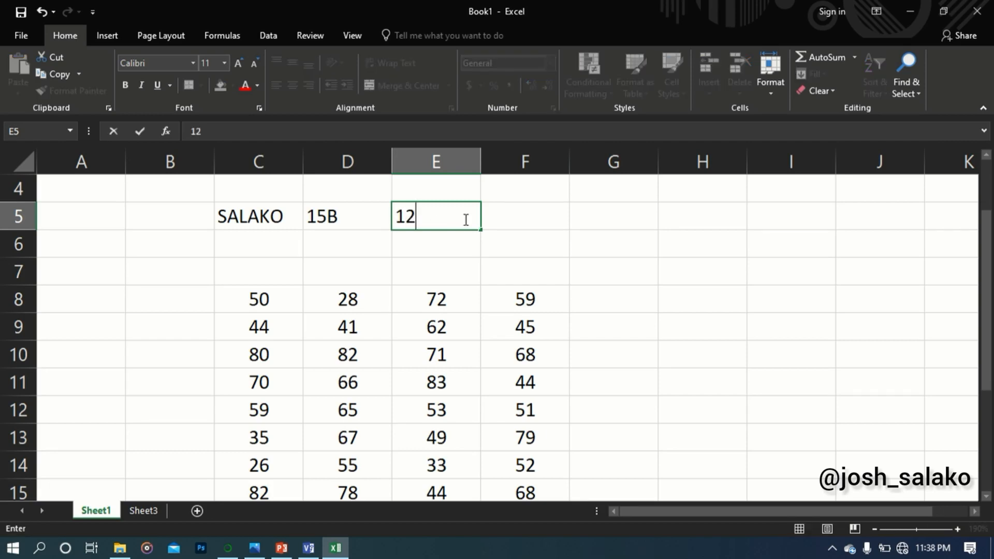
pyautogui.click(493, 222)
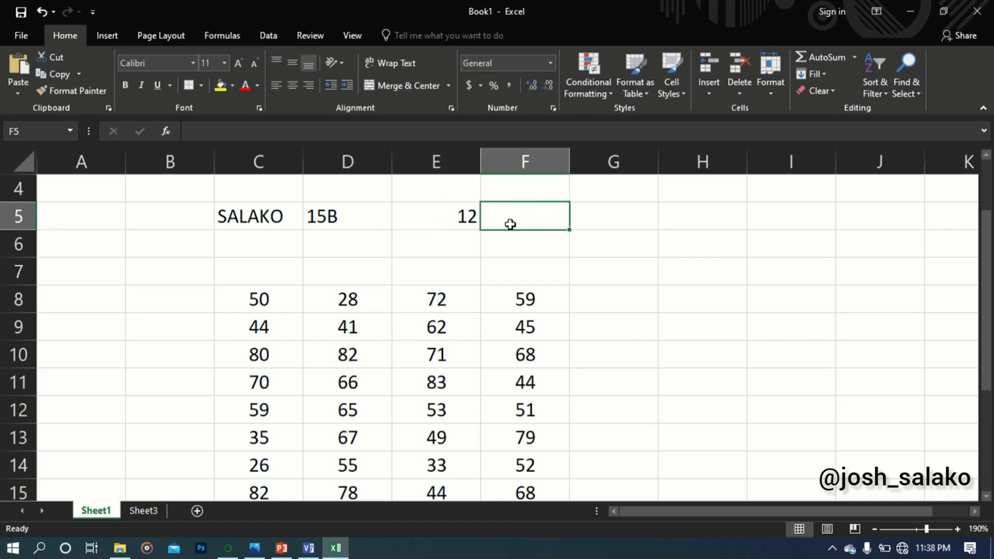
pyautogui.write('-')
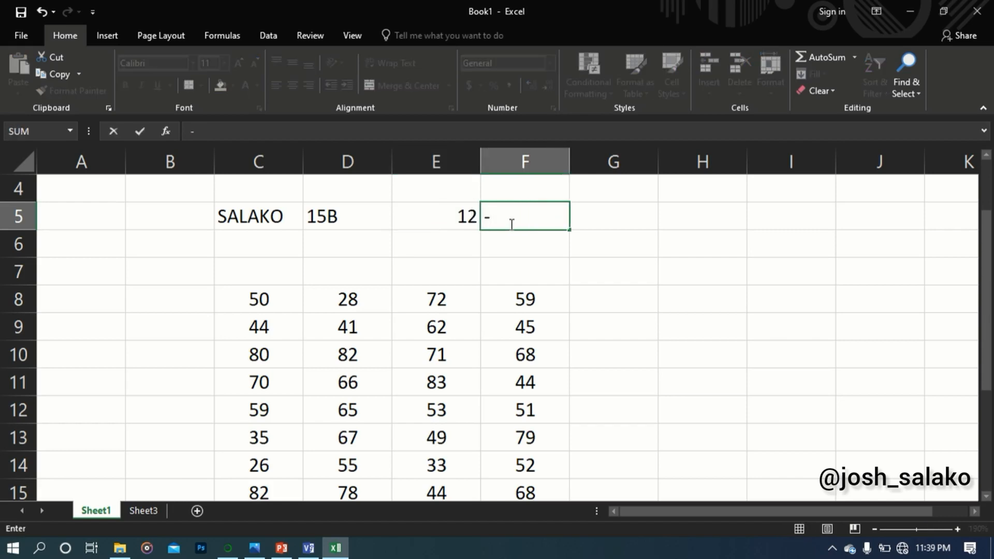
pyautogui.write('0.5')
pyautogui.click(585, 217)
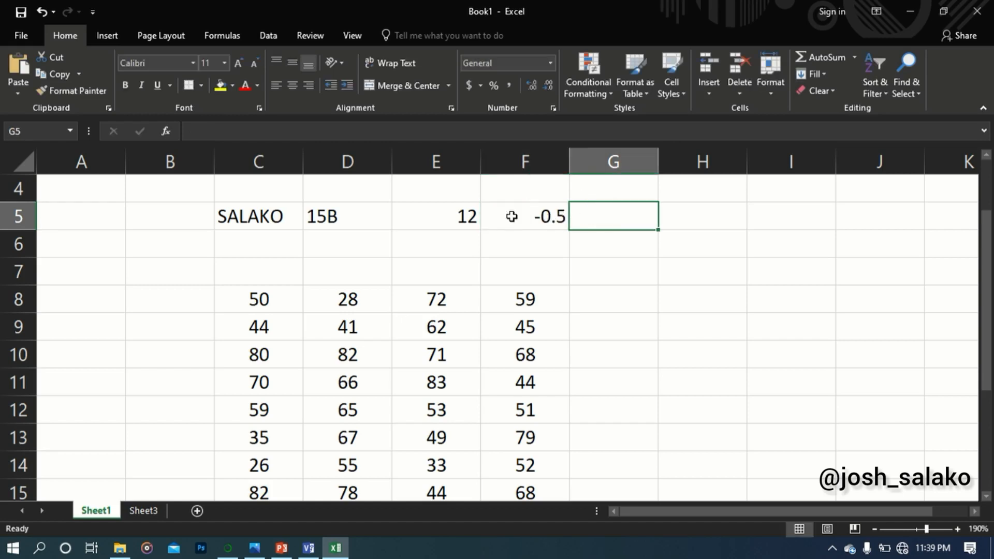
pyautogui.click(471, 217)
pyautogui.click(537, 228)
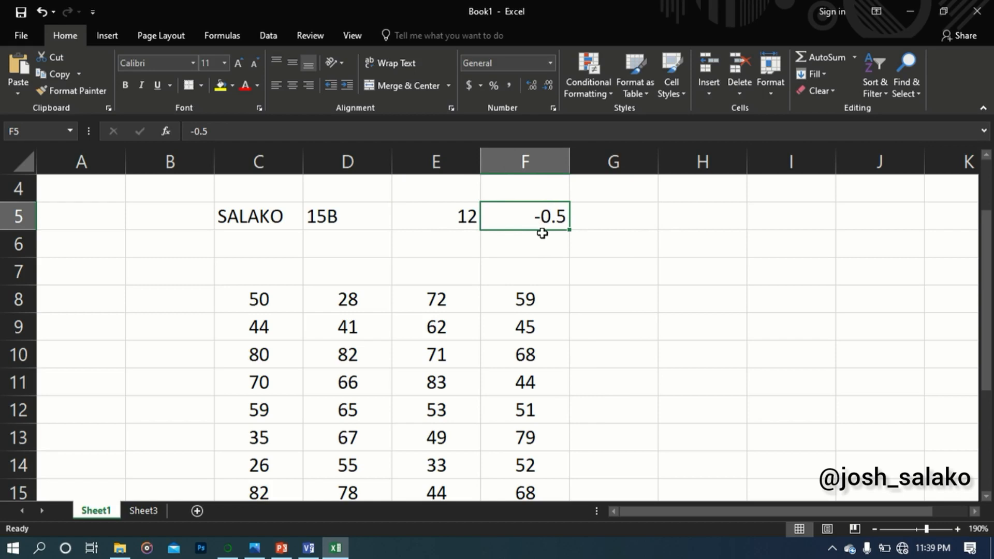
# Enter the addition formula =2+7 in cell G5
pyautogui.click(615, 222)
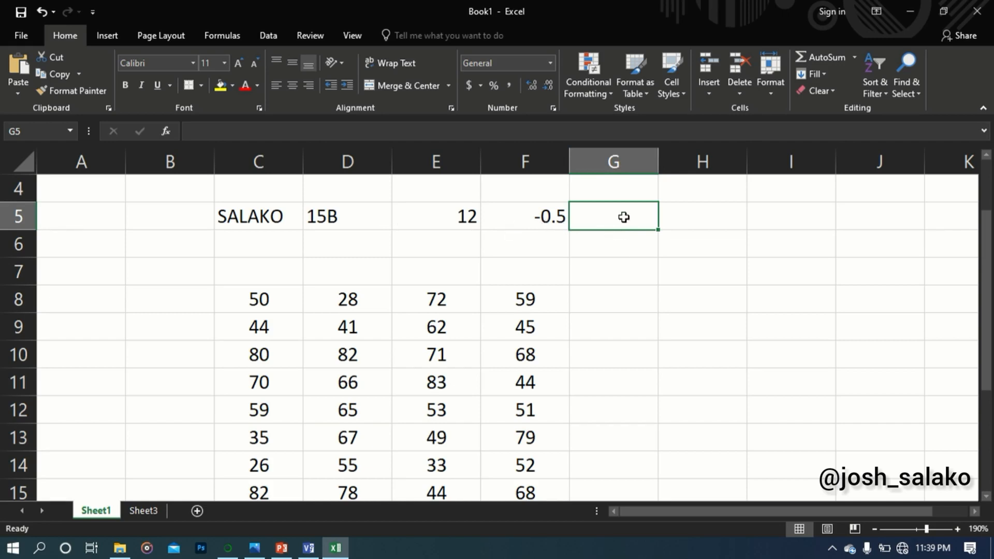
pyautogui.write('=')
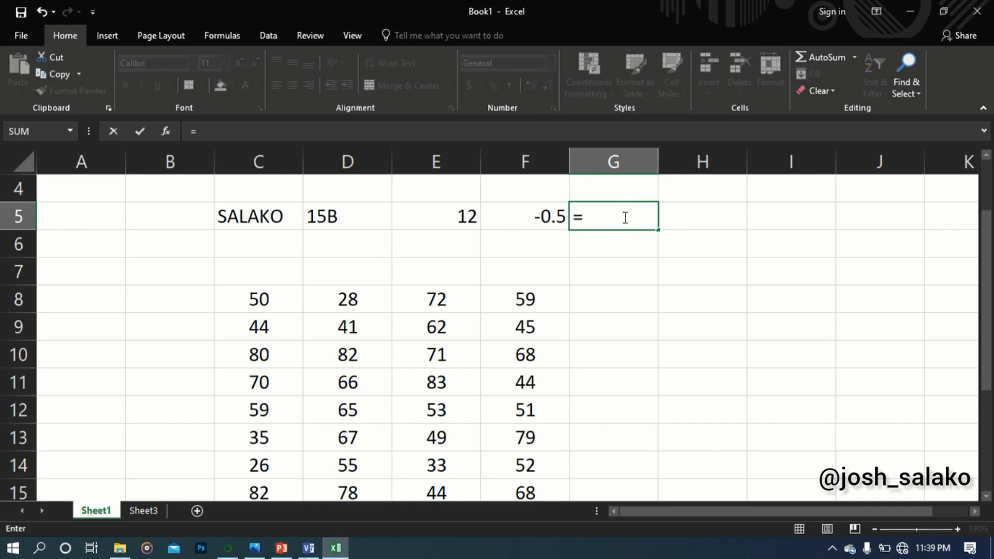
pyautogui.write('2+7')
# Enter the multiplication formula =9*70 in cell H5
pyautogui.click(693, 218)
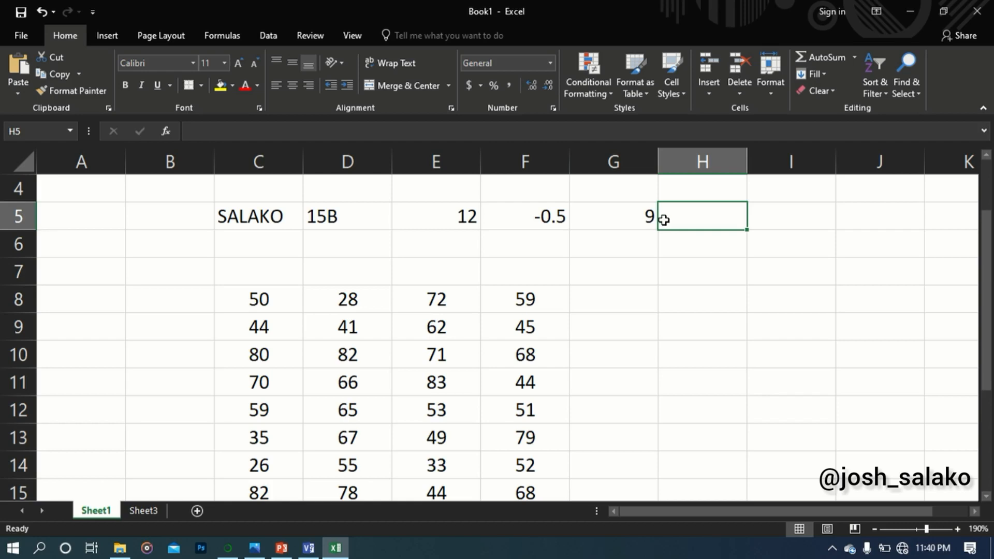
pyautogui.write('=')
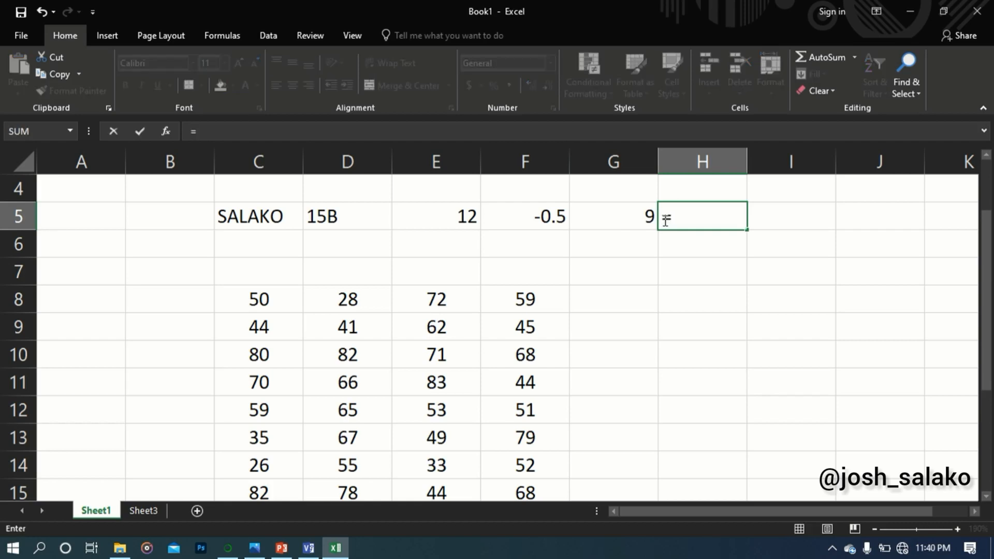
pyautogui.write('9*70')
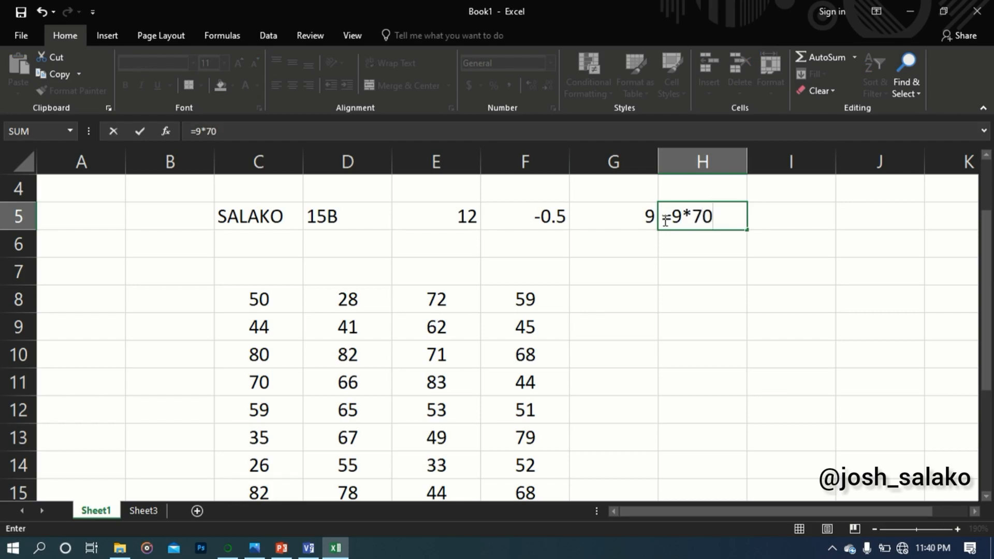
pyautogui.press('Return')
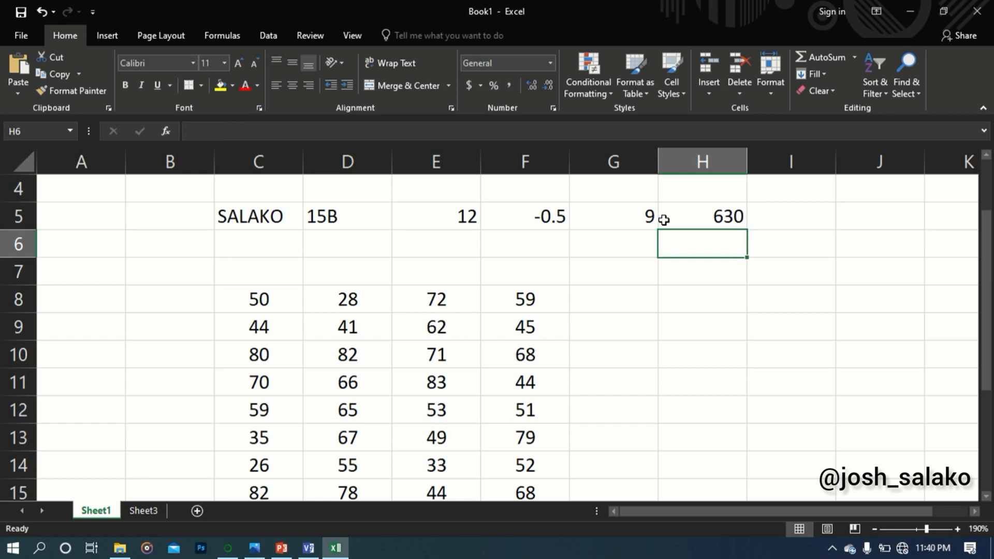
# Inspect the formula stored in G5, and leave the cell for I5 without changing it
pyautogui.click(638, 218)
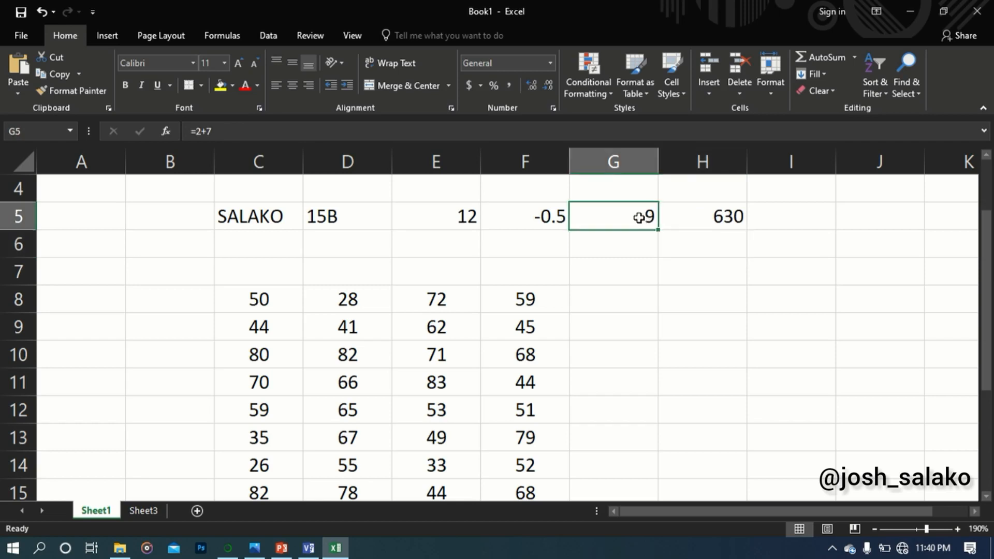
pyautogui.click(238, 131)
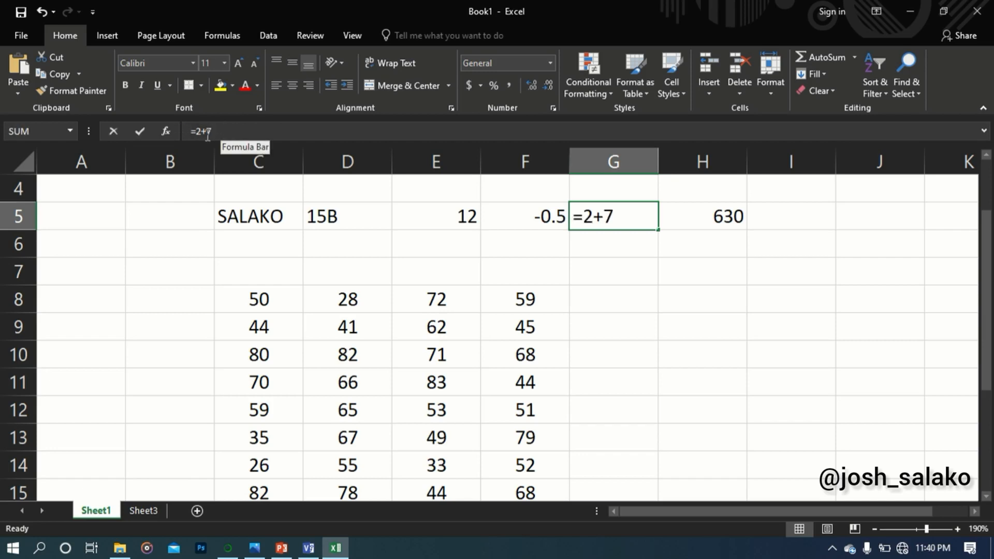
pyautogui.click(238, 130)
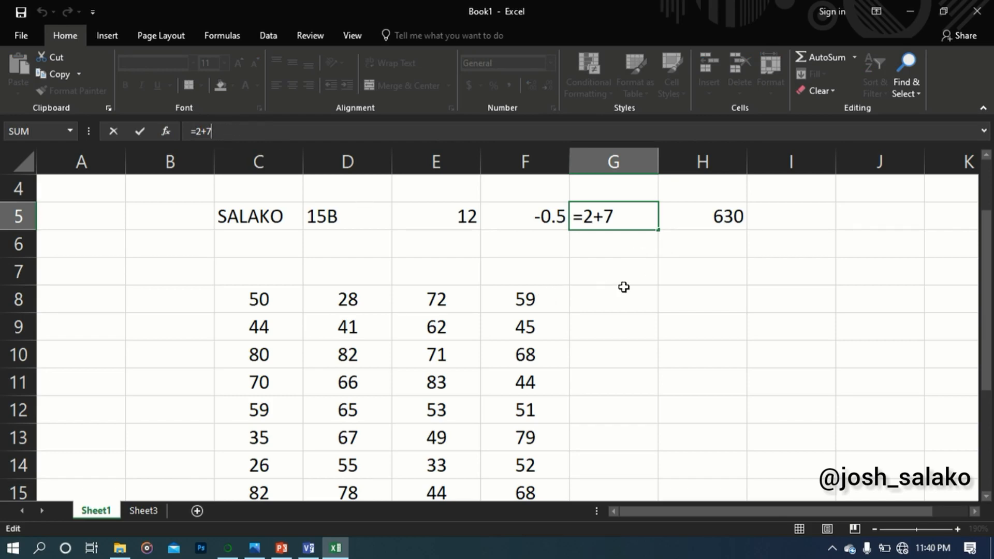
pyautogui.click(805, 222)
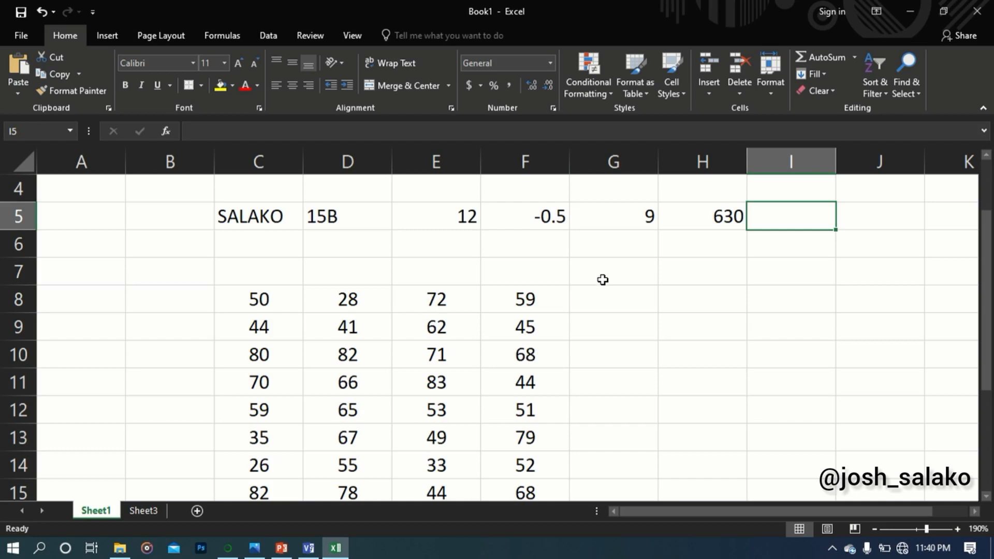
# Review the number table and highlight the first column's values from C8 to C16 as the range for addition
pyautogui.scroll(-2, 425, 294)
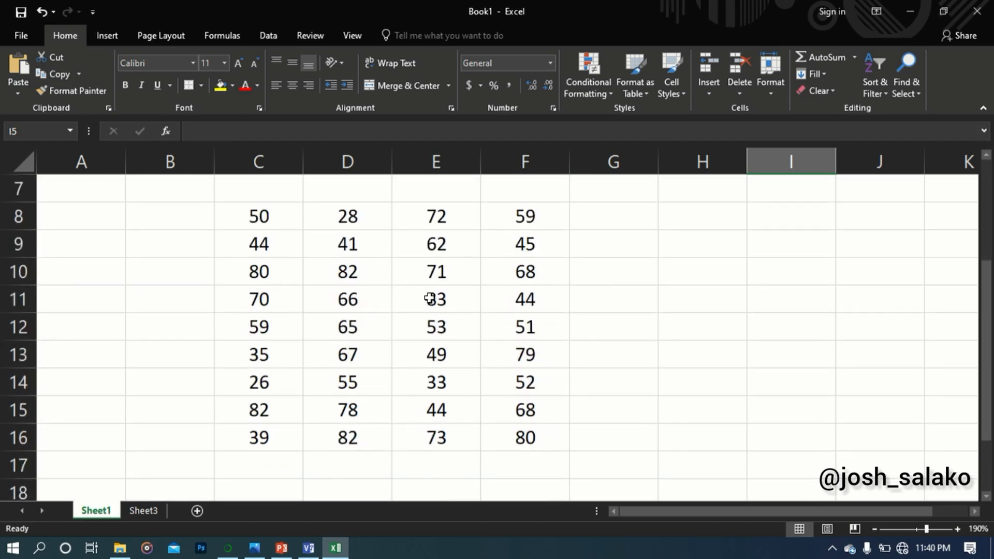
pyautogui.scroll(2, 425, 294)
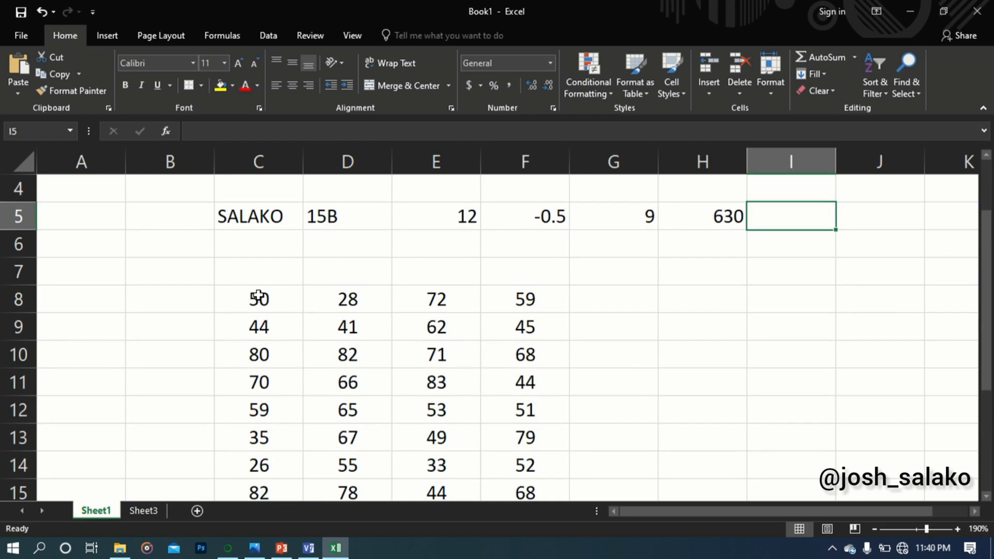
pyautogui.scroll(-1, 430, 276)
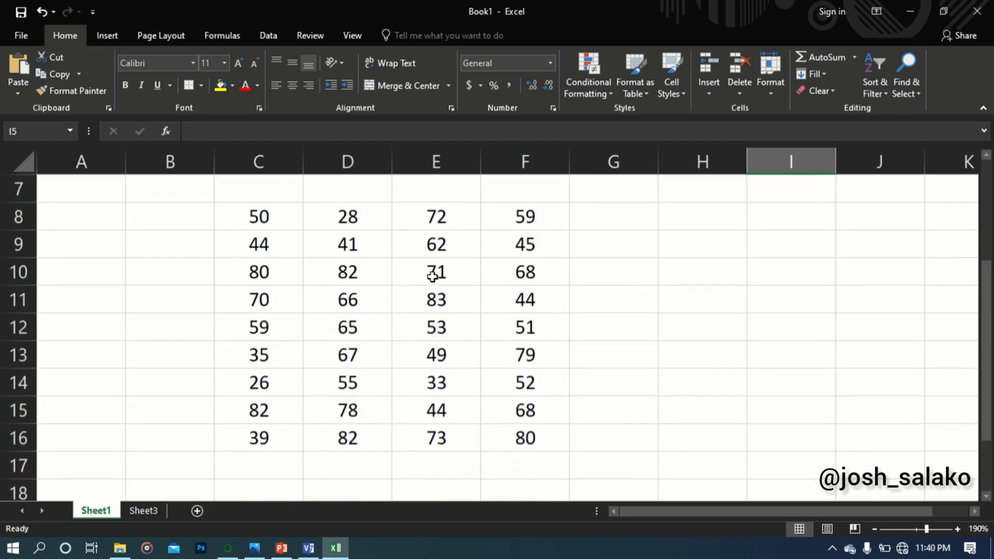
pyautogui.click(267, 214)
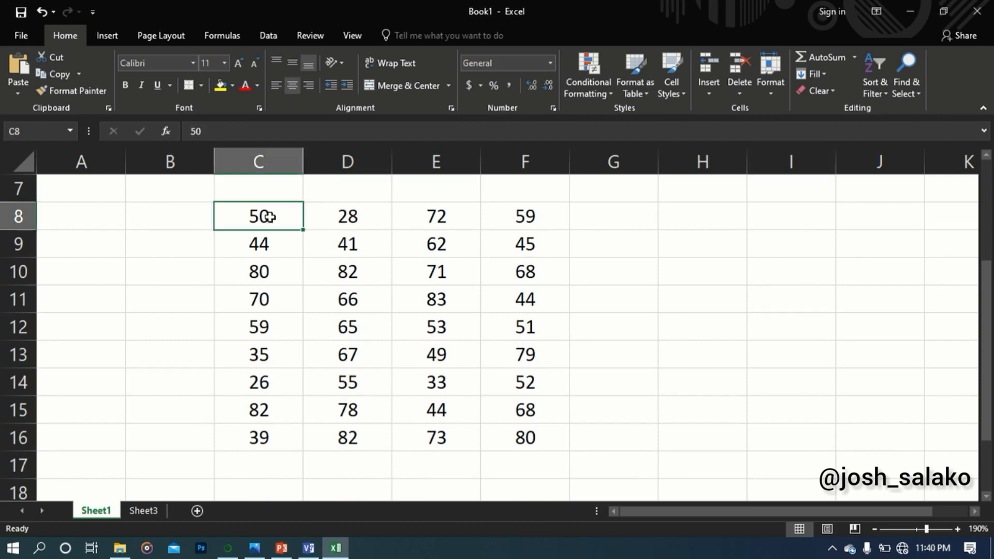
pyautogui.click(267, 450)
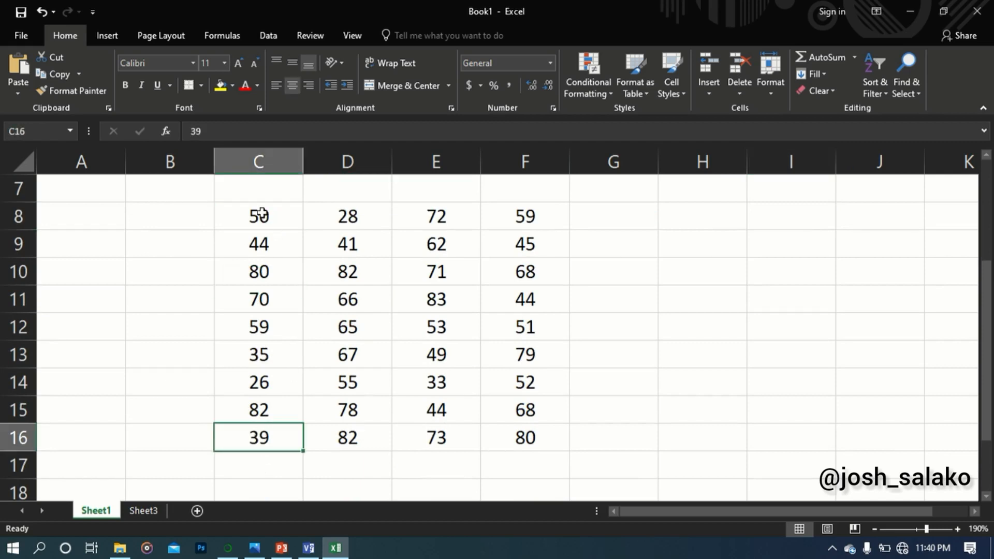
pyautogui.moveTo(261, 214); pyautogui.dragTo(277, 440)
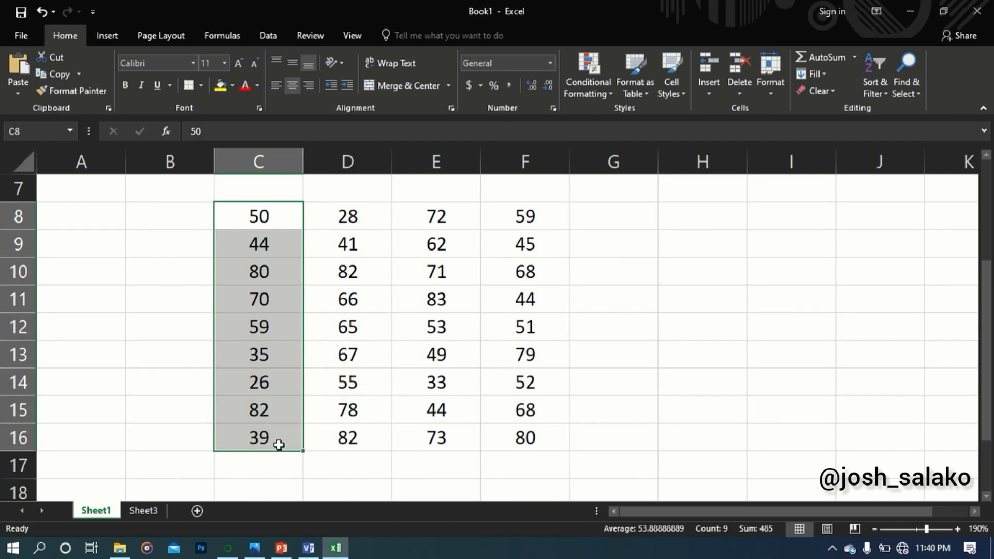
pyautogui.click(252, 472)
# Total the ranges C8:C16 and D8:D16 with AutoSum, placing the sums in C17 and D17
pyautogui.click(266, 216)
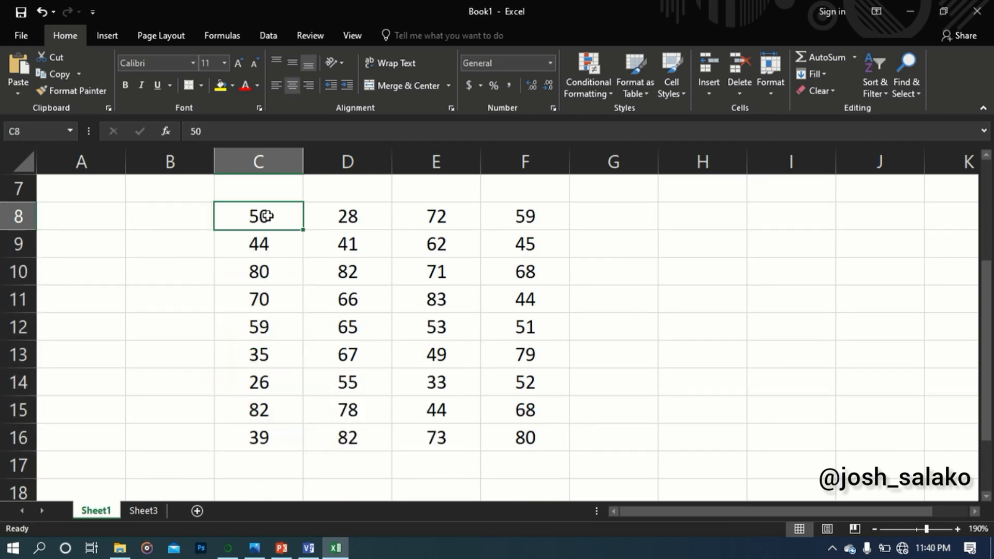
pyautogui.moveTo(267, 216); pyautogui.dragTo(274, 440)
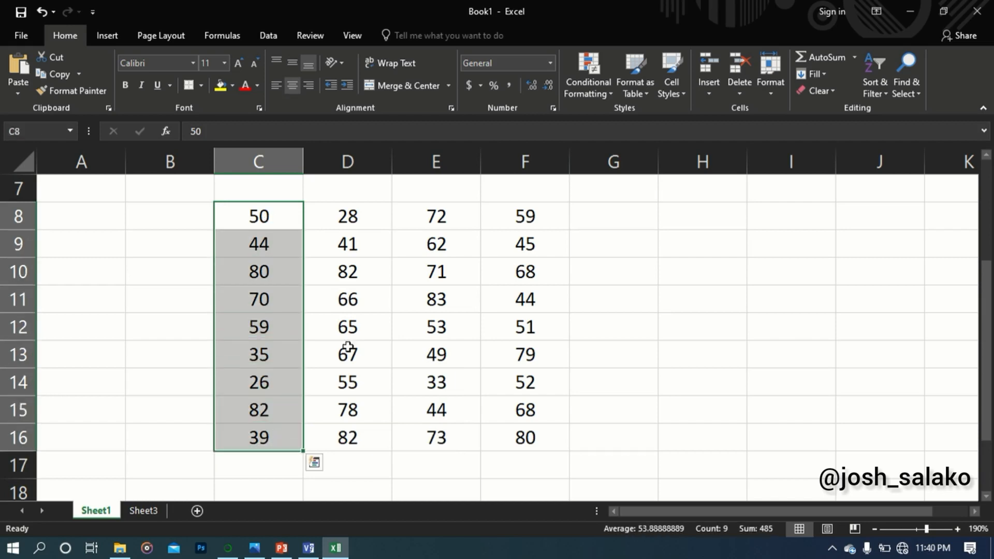
pyautogui.click(820, 55)
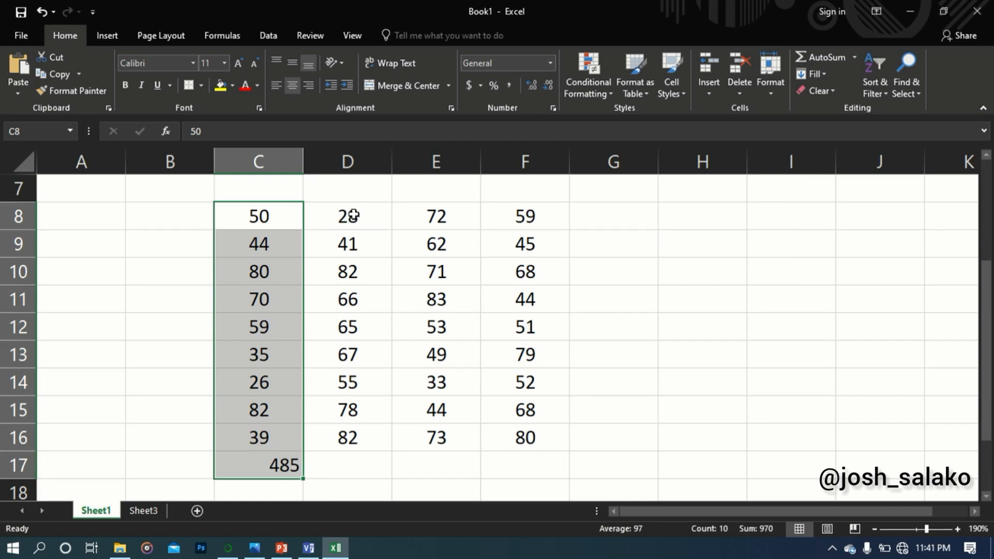
pyautogui.moveTo(356, 214); pyautogui.dragTo(365, 439)
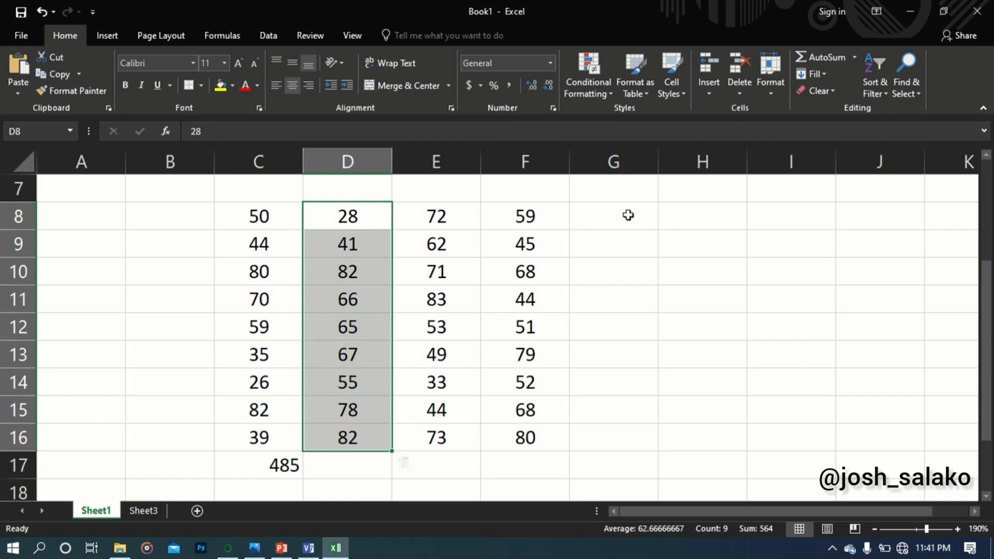
pyautogui.click(806, 53)
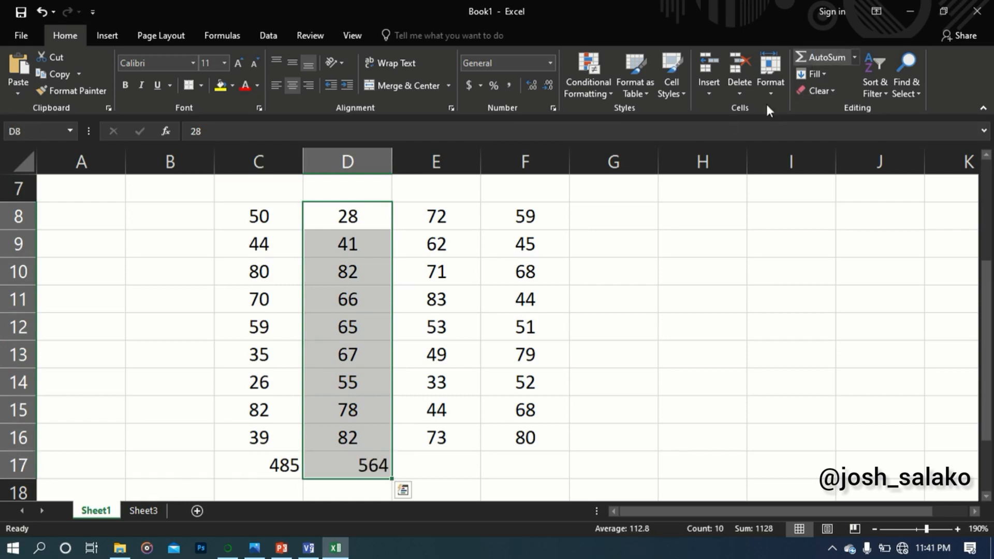
pyautogui.scroll(-1, 393, 424)
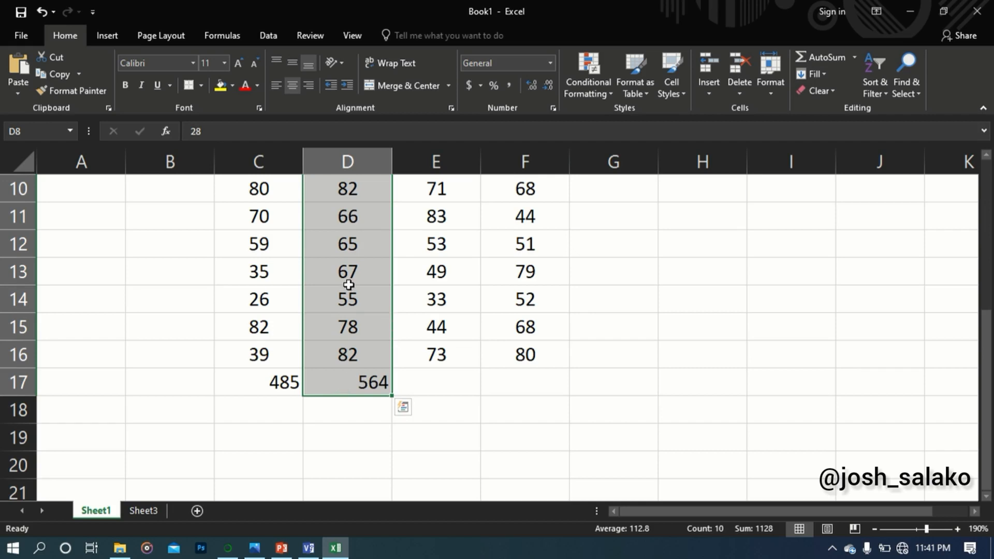
# Start a SUM formula in cell G8 with C8 as its first argument
pyautogui.scroll(2, 348, 284)
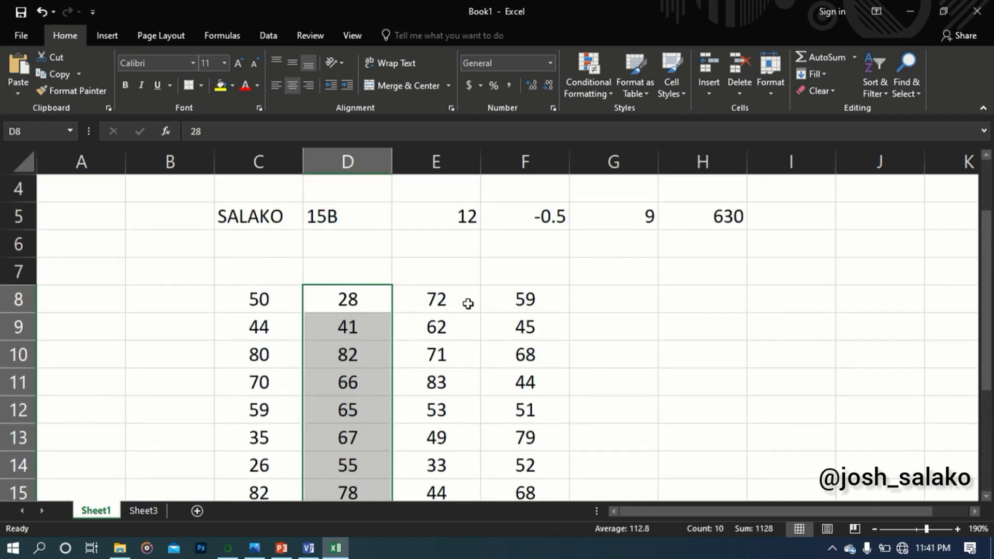
pyautogui.click(438, 301)
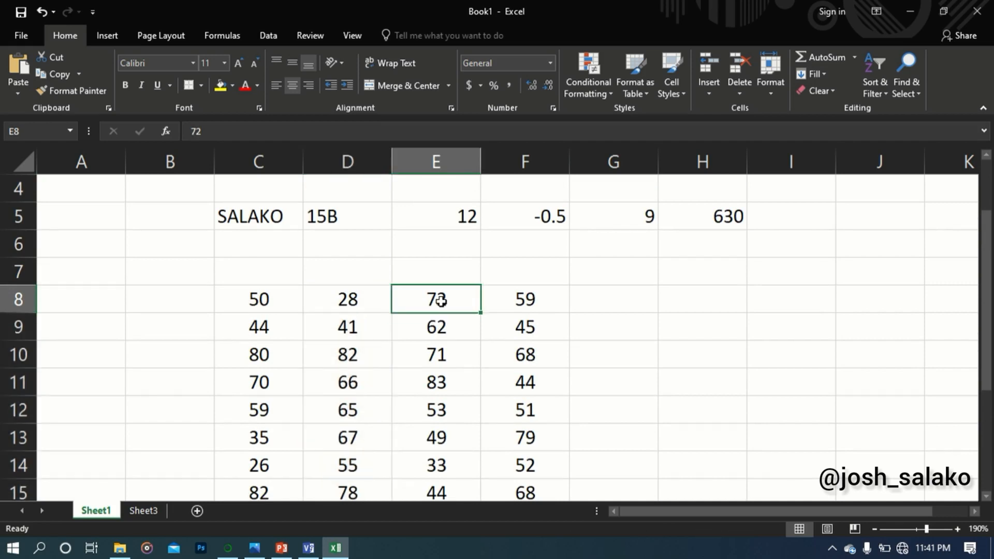
pyautogui.click(620, 301)
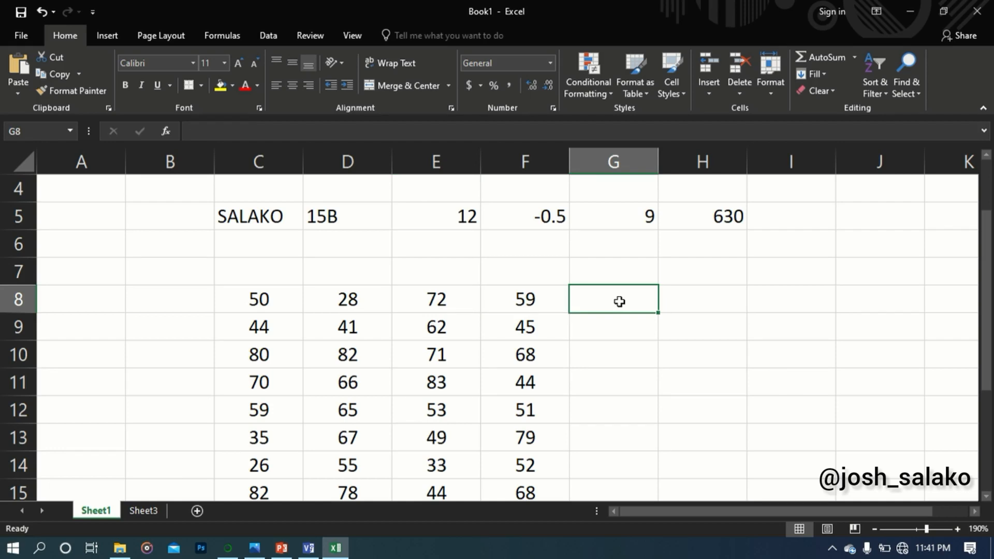
pyautogui.write('=SUM')
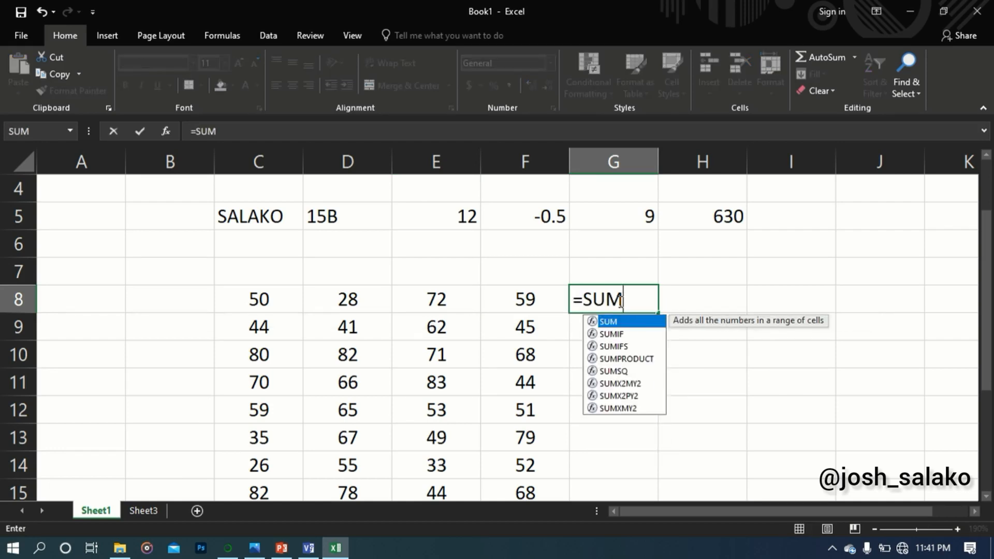
pyautogui.write('(')
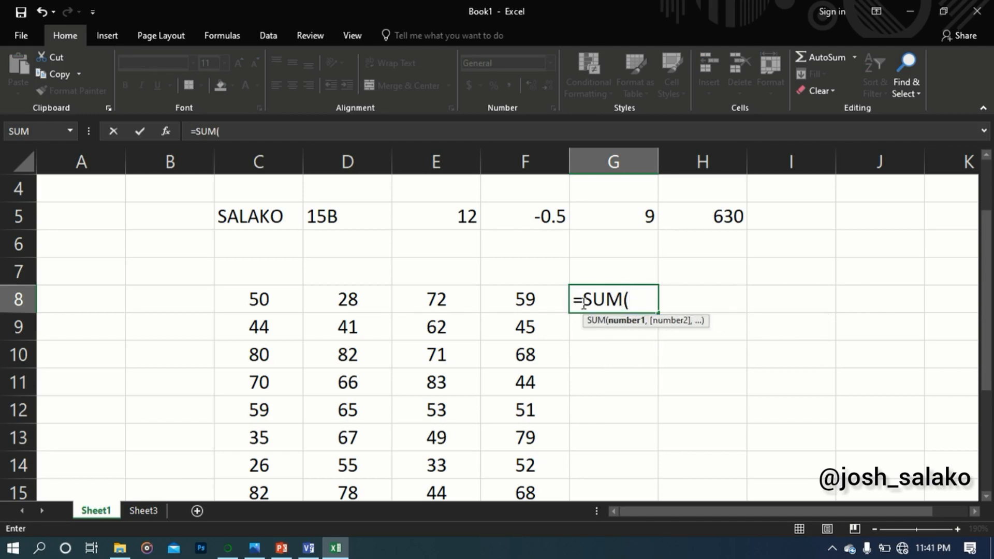
pyautogui.click(266, 299)
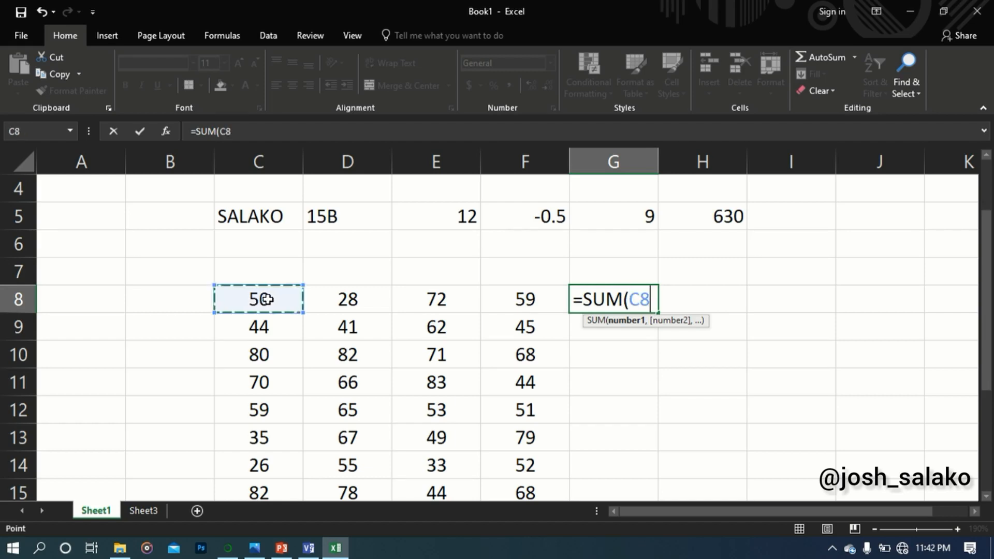
pyautogui.click(362, 298)
pyautogui.click(279, 299)
pyautogui.click(364, 298)
pyautogui.click(271, 299)
pyautogui.click(651, 299)
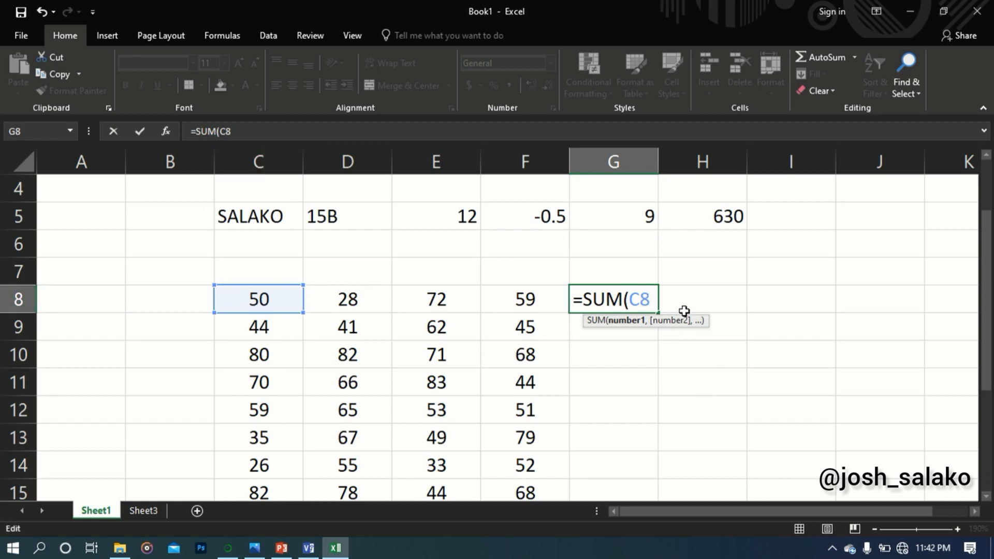
# Add D8 as the second argument and complete the G8 formula as =SUM(C8, D8)
pyautogui.write(',')
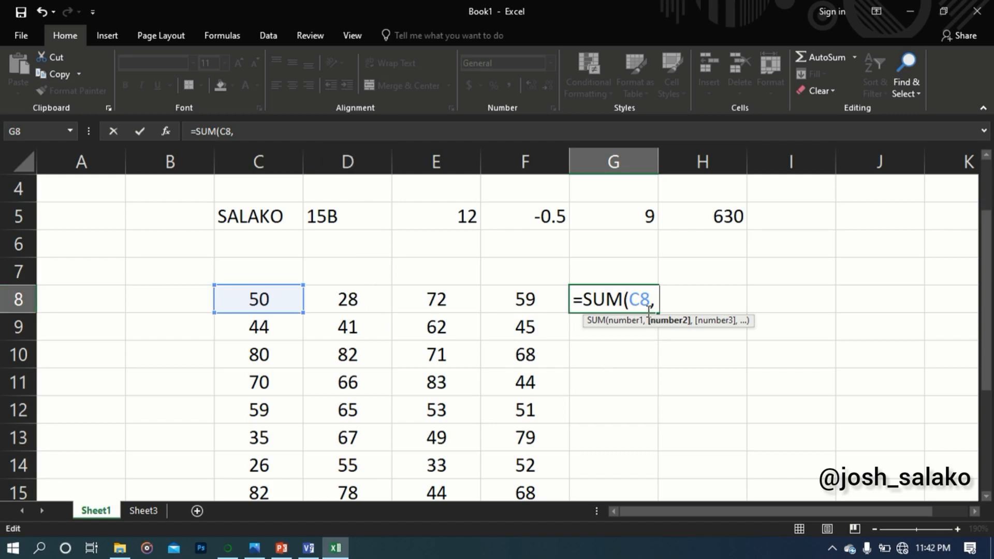
pyautogui.write('D')
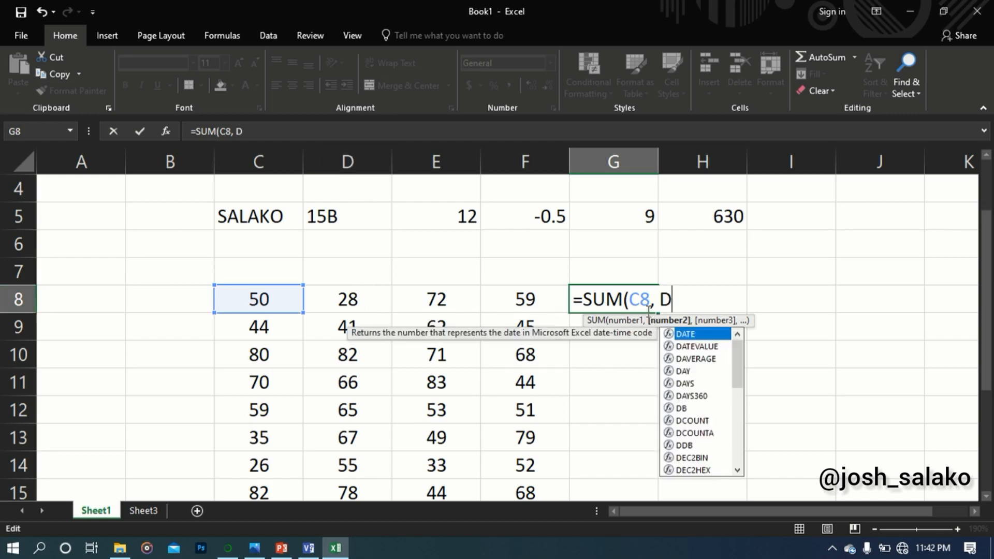
pyautogui.write('8)')
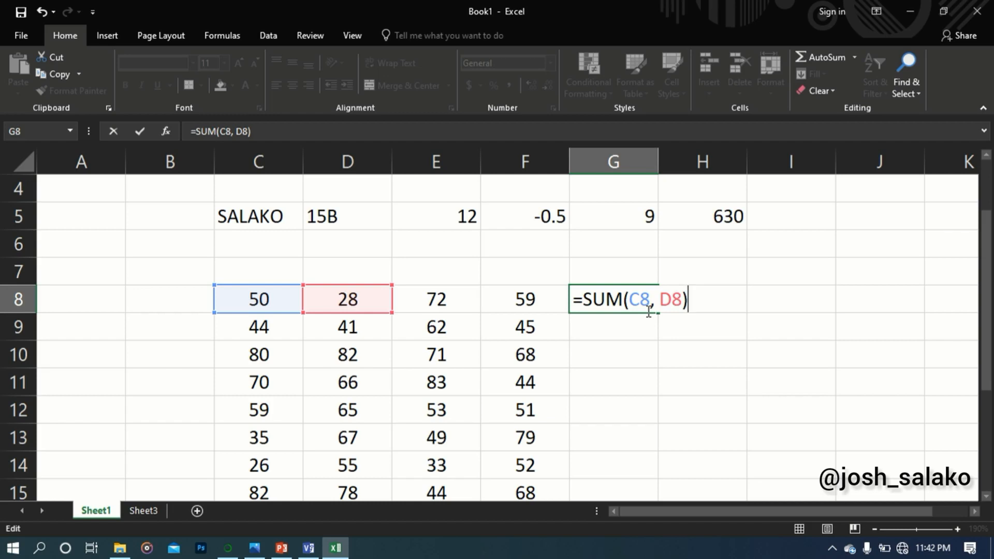
pyautogui.press('Return')
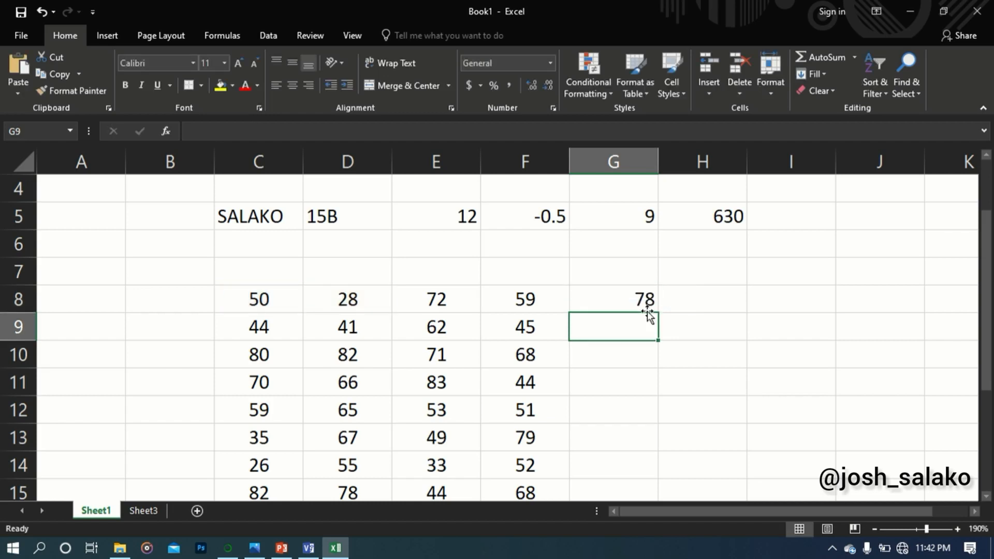
# Enter the range formula =SUM(C8:F8) in cell H8 to add the row's four numbers
pyautogui.click(702, 301)
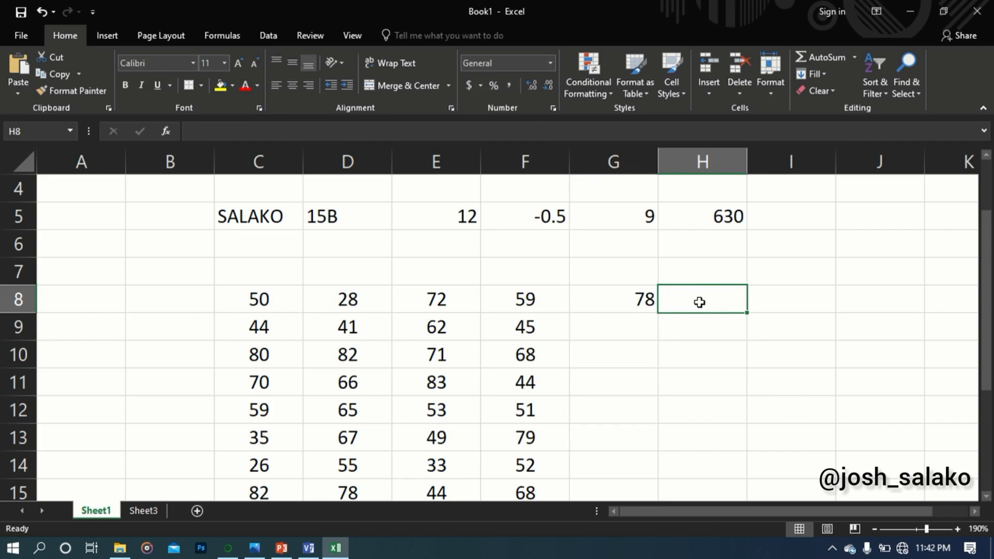
pyautogui.write('=SUM')
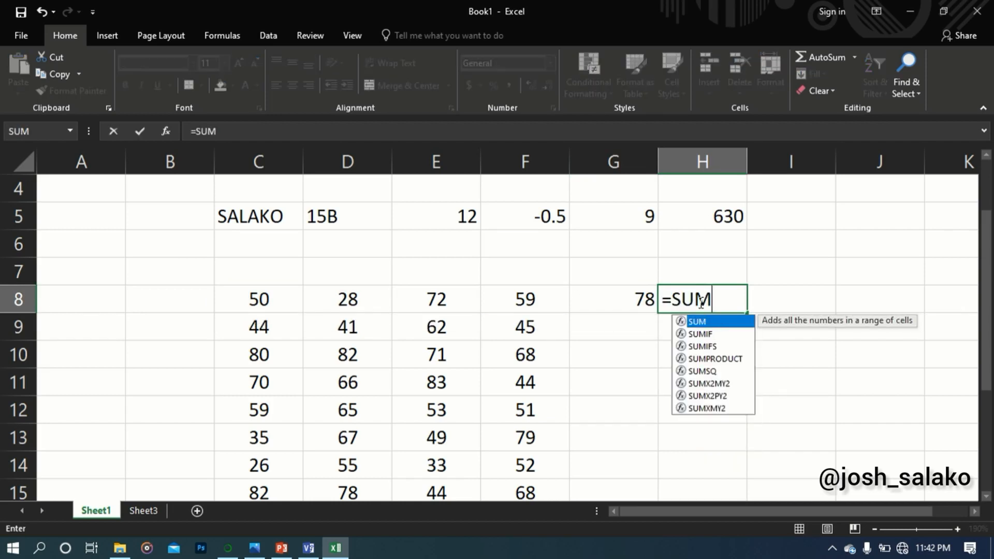
pyautogui.write('(')
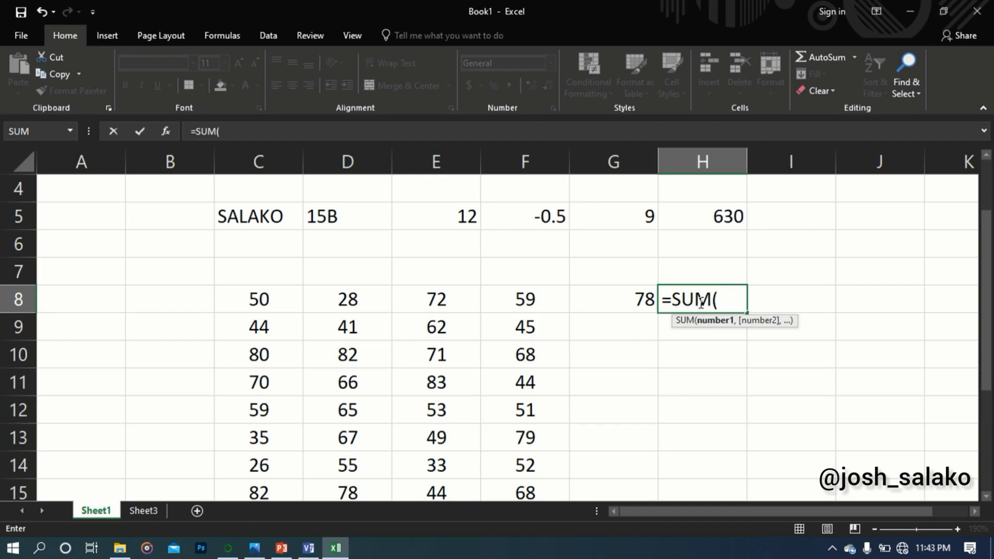
pyautogui.write('C8')
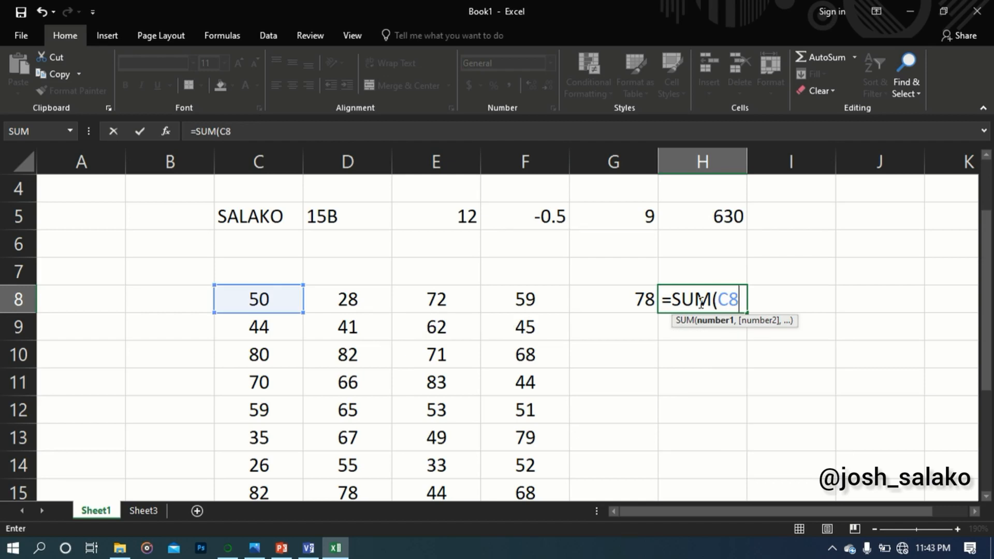
pyautogui.write(':')
pyautogui.write('F')
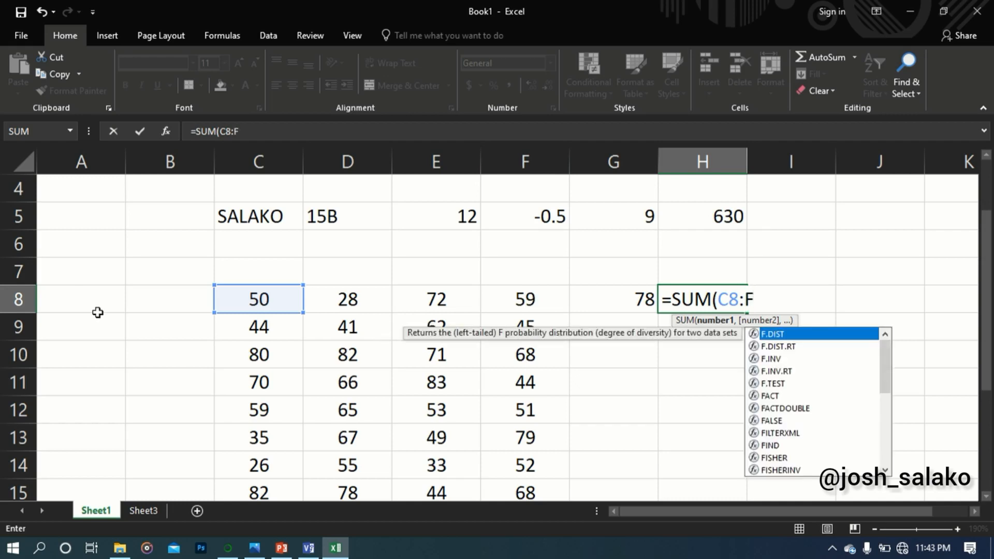
pyautogui.write('8')
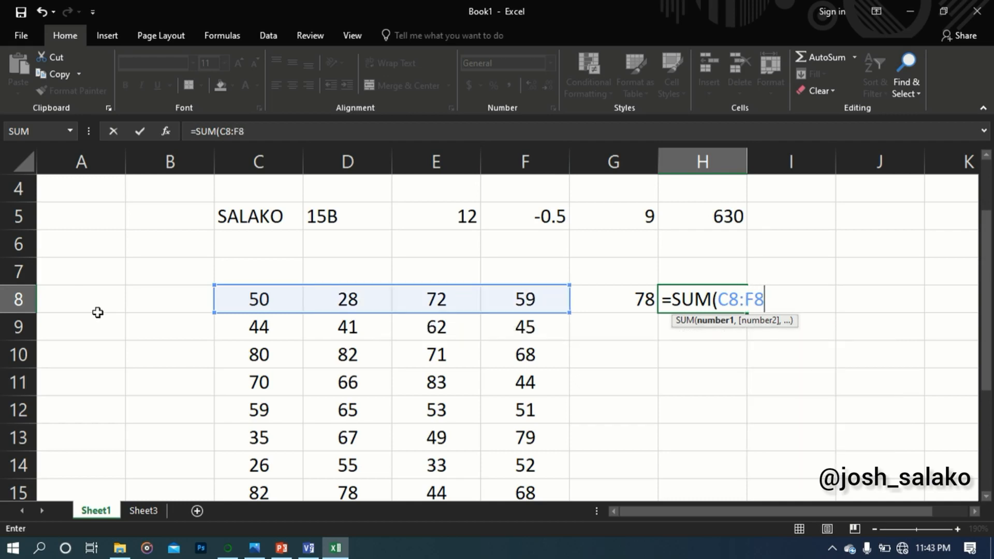
pyautogui.write(')')
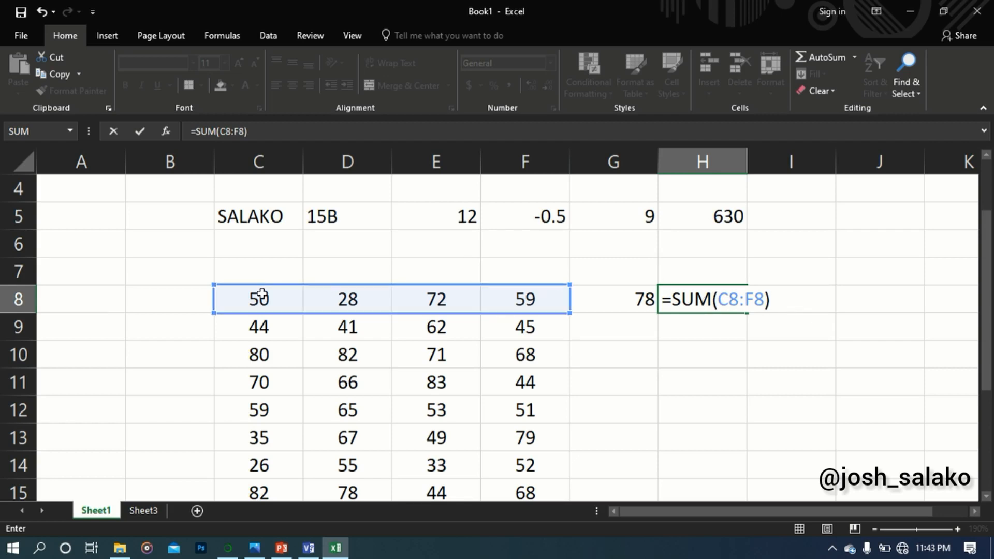
pyautogui.press('Return')
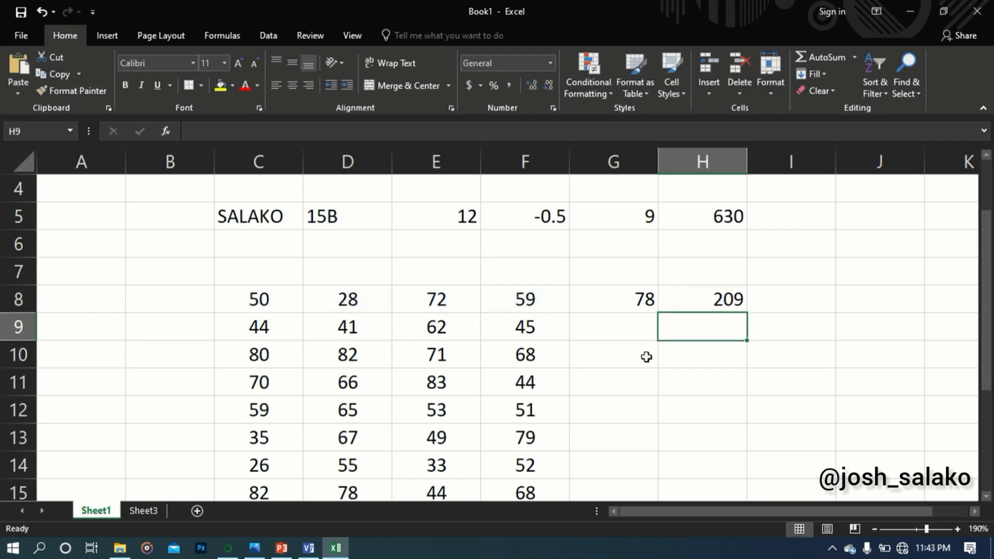
# Start a PRODUCT formula in cell G9 with C9 as its first argument
pyautogui.click(634, 329)
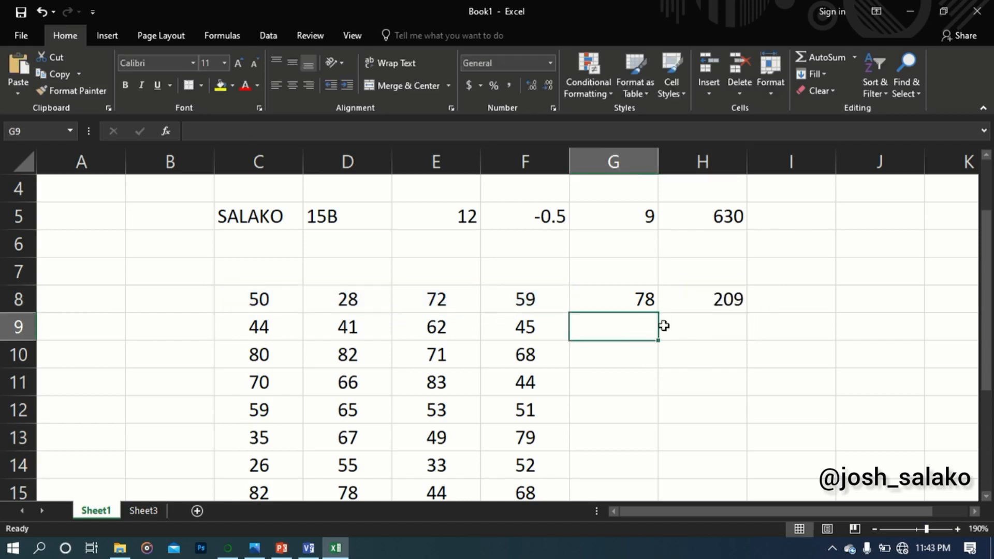
pyautogui.write('=')
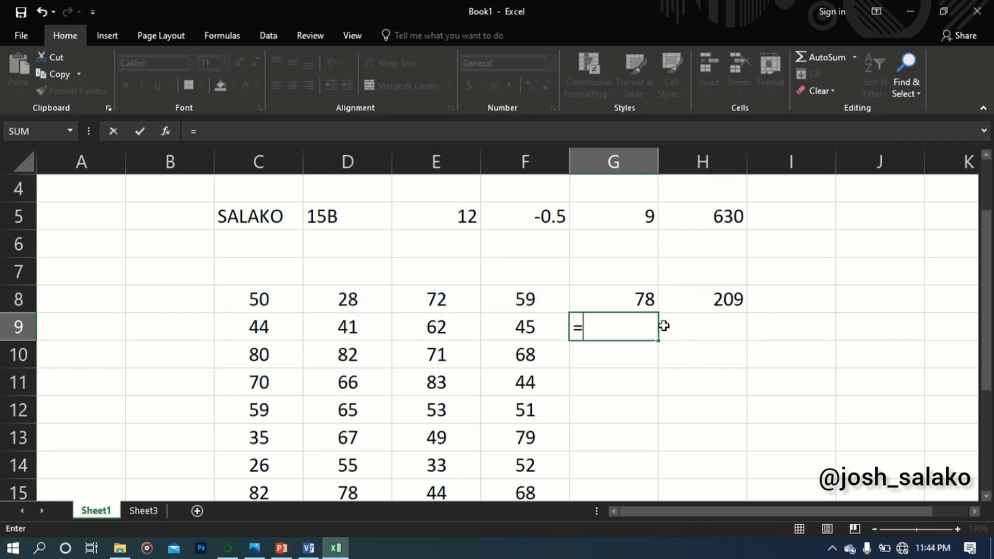
pyautogui.write('PRO')
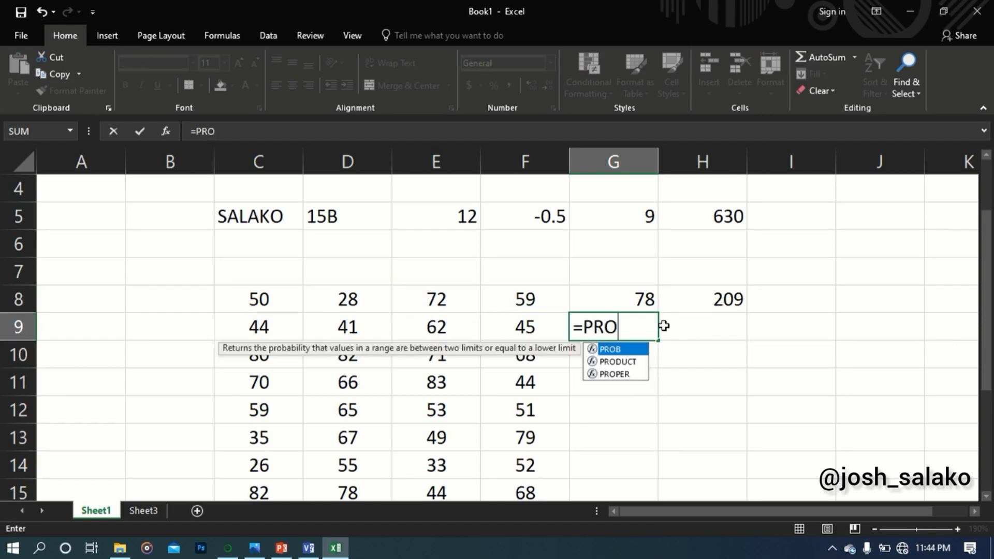
pyautogui.write('DUCT')
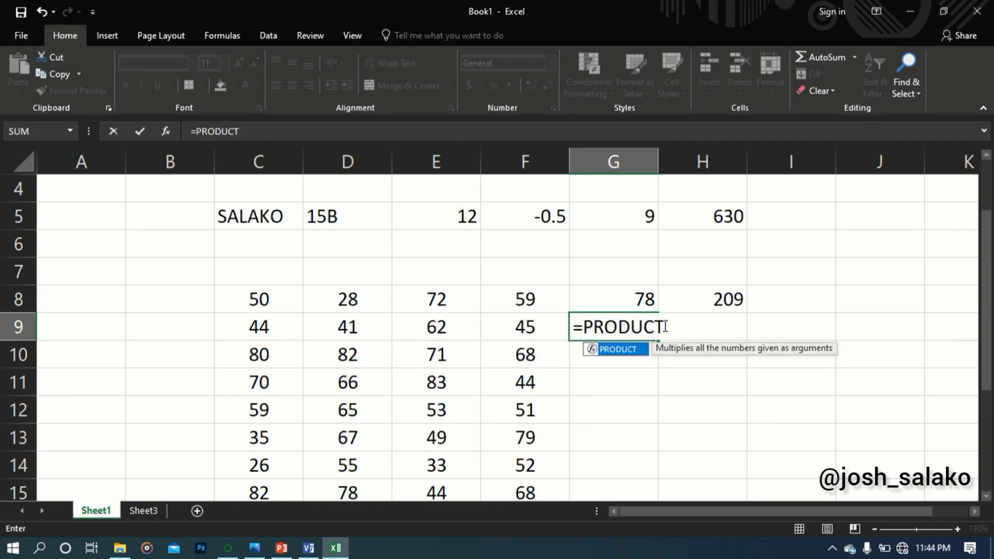
pyautogui.write('(')
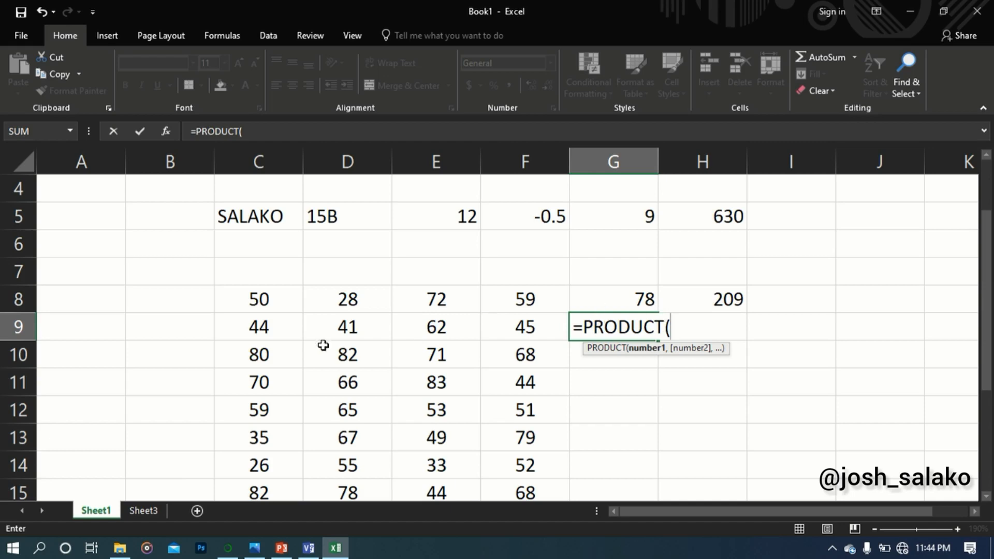
pyautogui.click(266, 325)
pyautogui.click(348, 331)
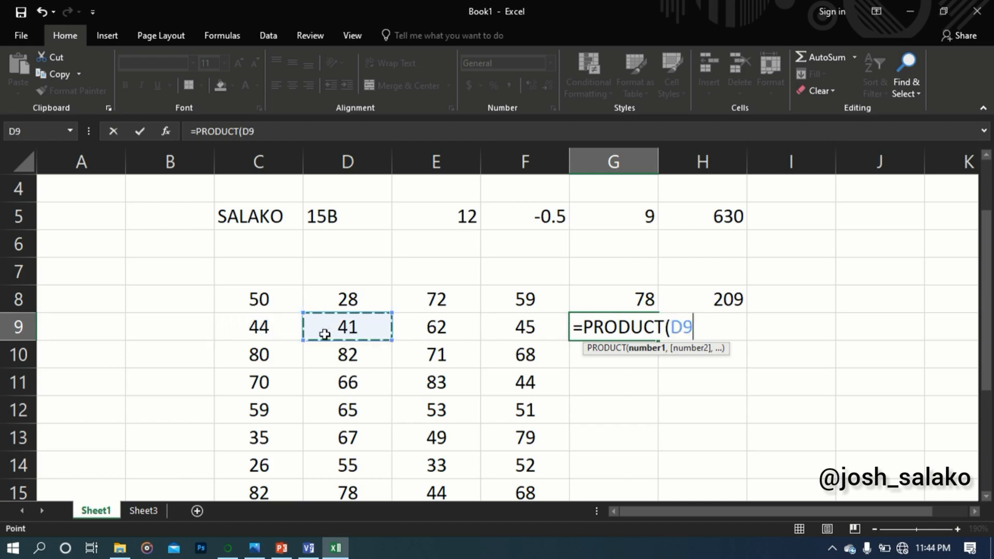
pyautogui.click(279, 326)
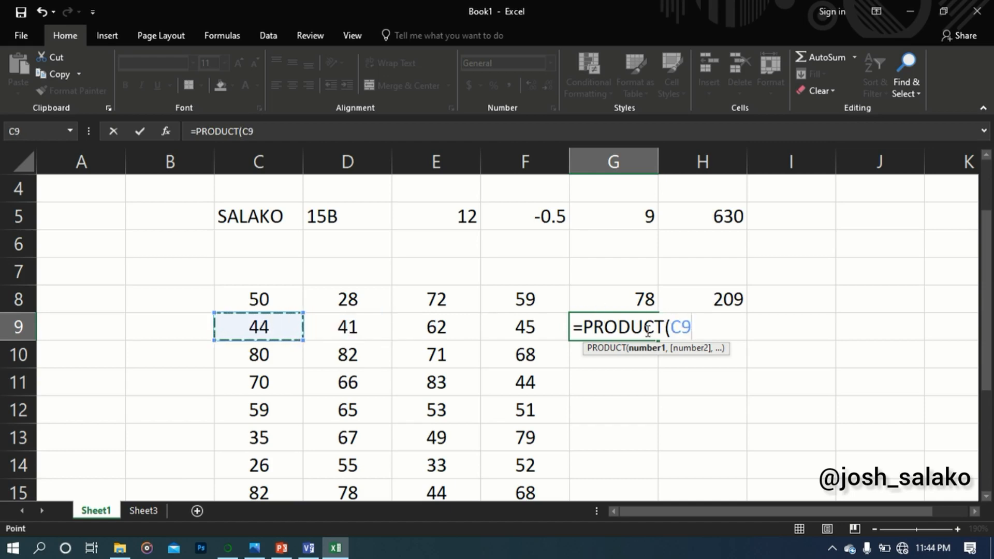
# Add D9 as the second argument and complete the G9 formula as =PRODUCT(C9, D9)
pyautogui.click(699, 330)
pyautogui.write(',')
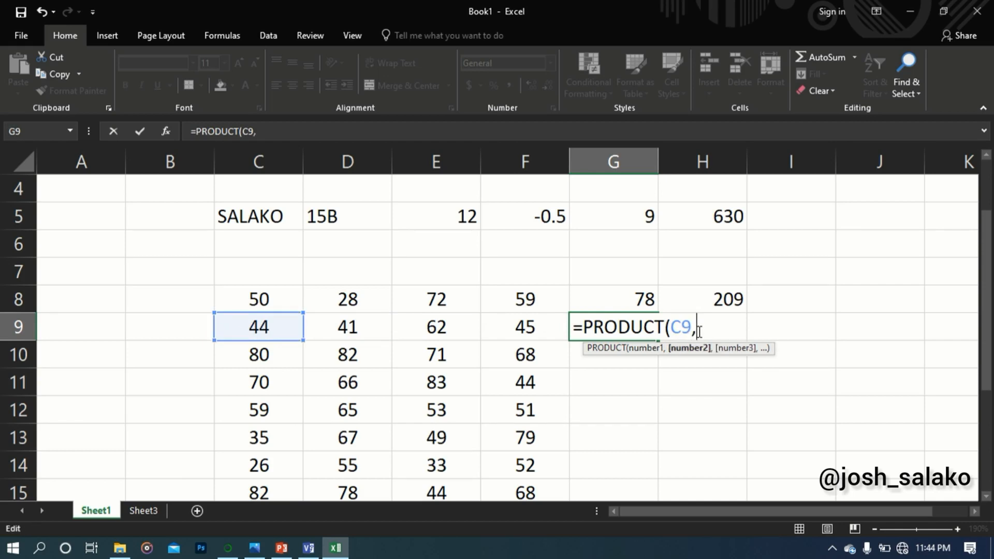
pyautogui.click(334, 325)
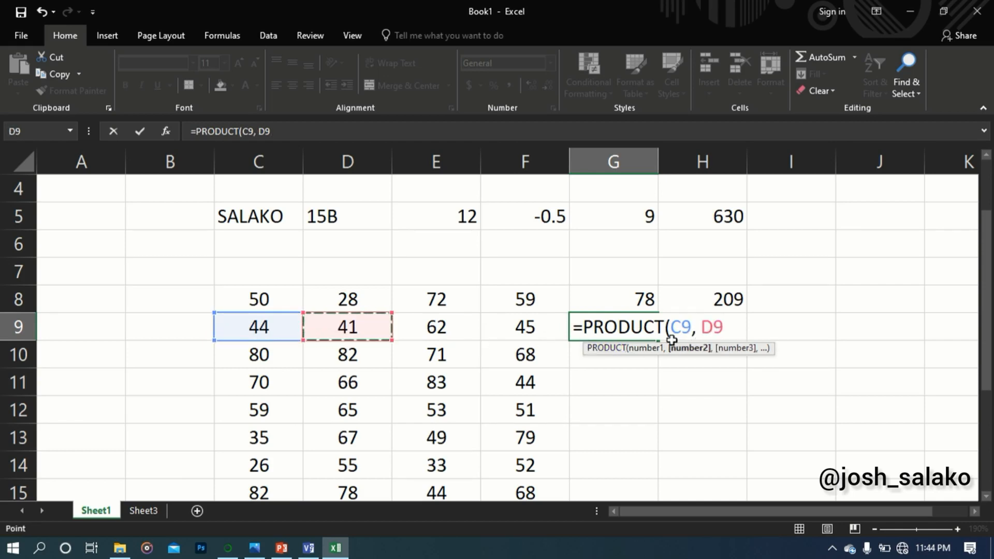
pyautogui.write('0')
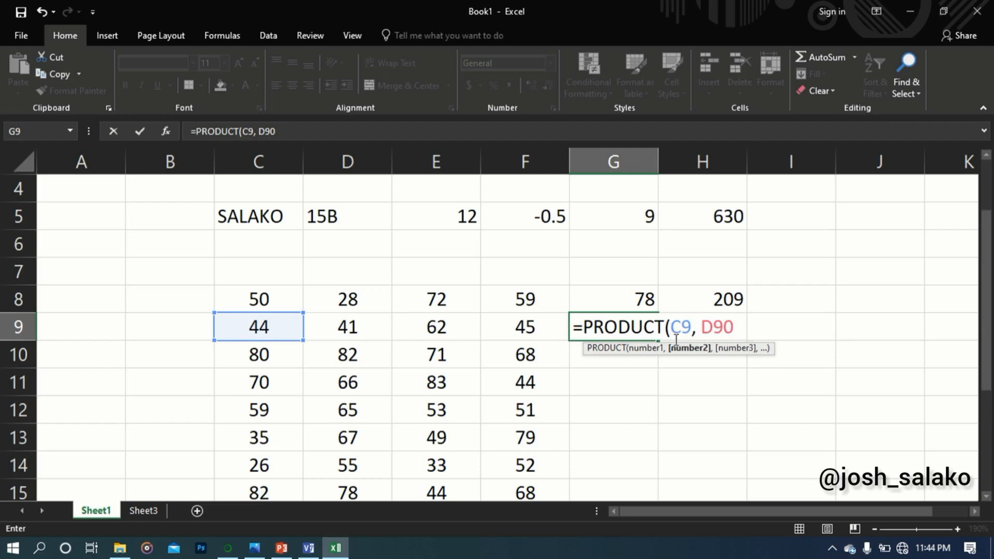
pyautogui.press('BackSpace')
pyautogui.write(')')
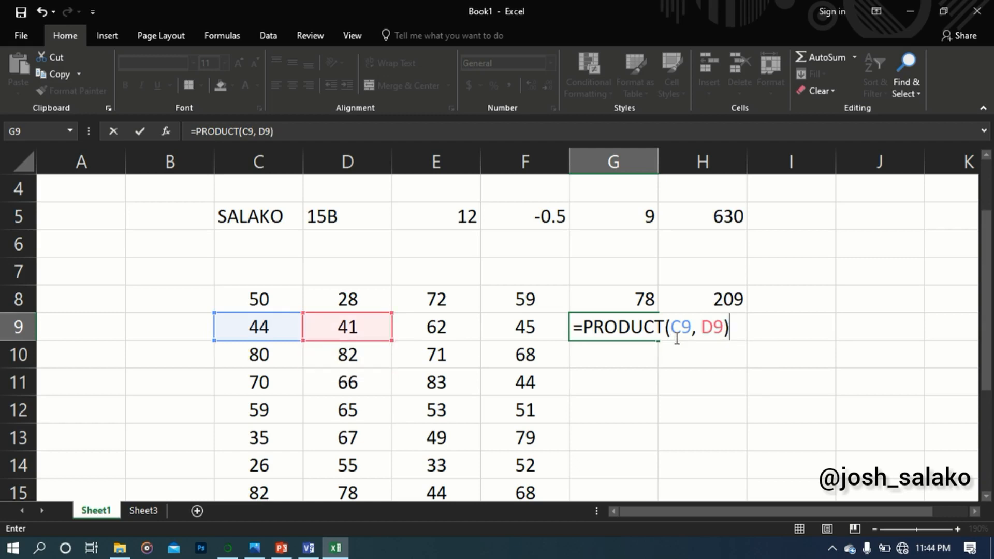
pyautogui.press('Return')
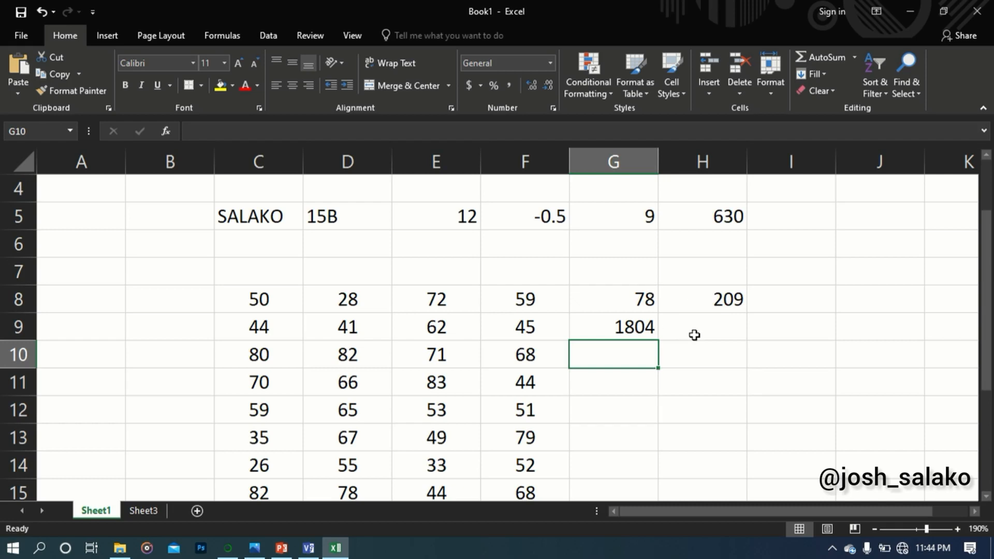
# Enter the range formula =PRODUCT(C9:F9) in cell H9 to multiply the row's four numbers
pyautogui.click(691, 334)
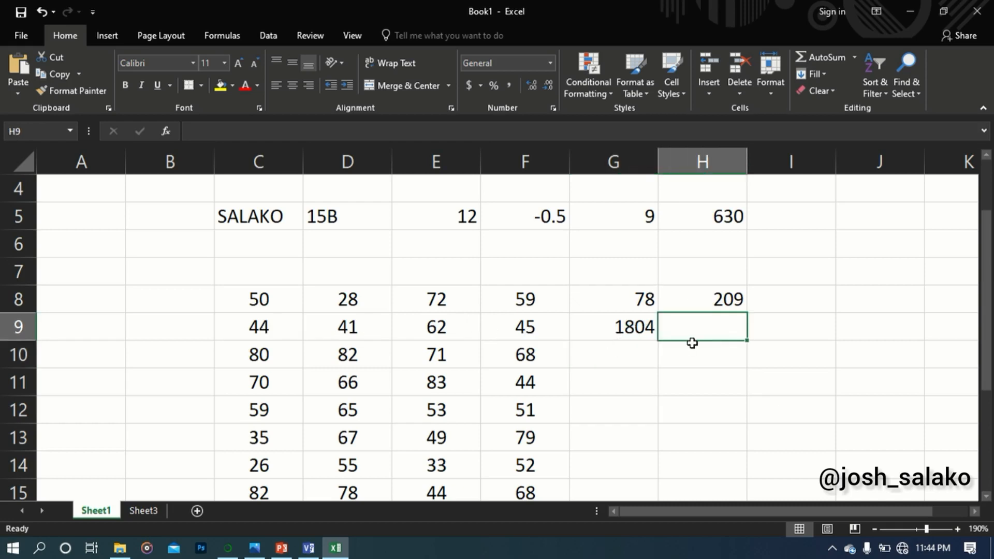
pyautogui.write('=P')
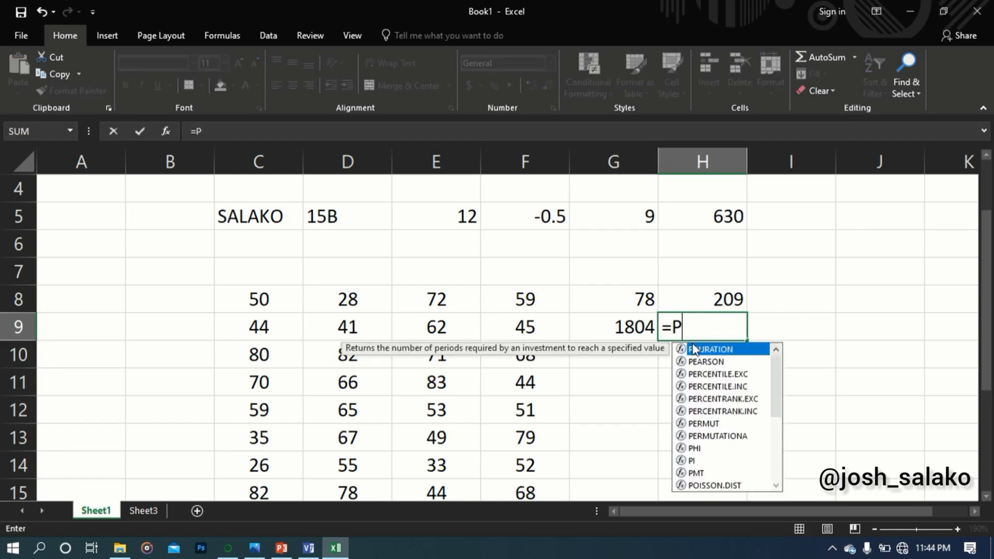
pyautogui.write('RODUCT')
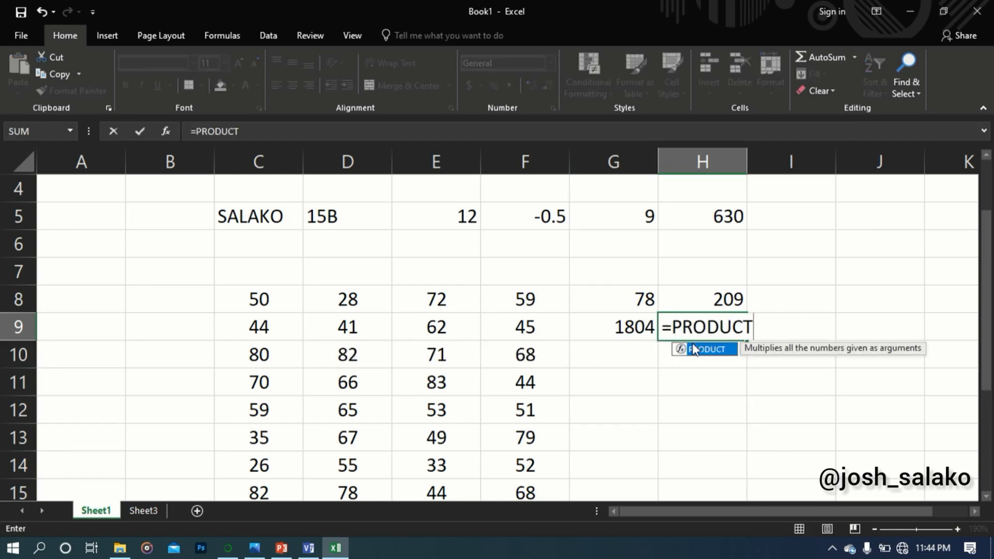
pyautogui.write('(')
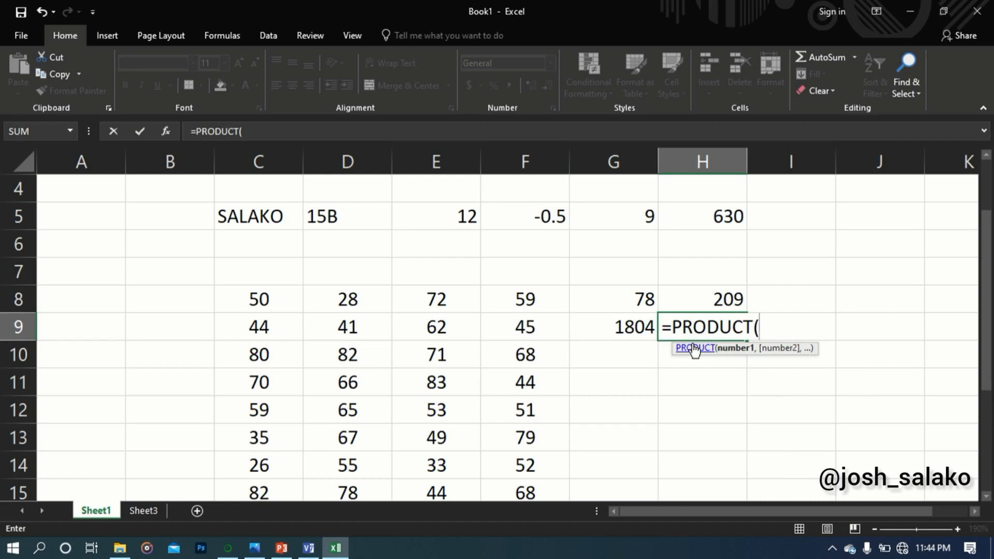
pyautogui.click(284, 328)
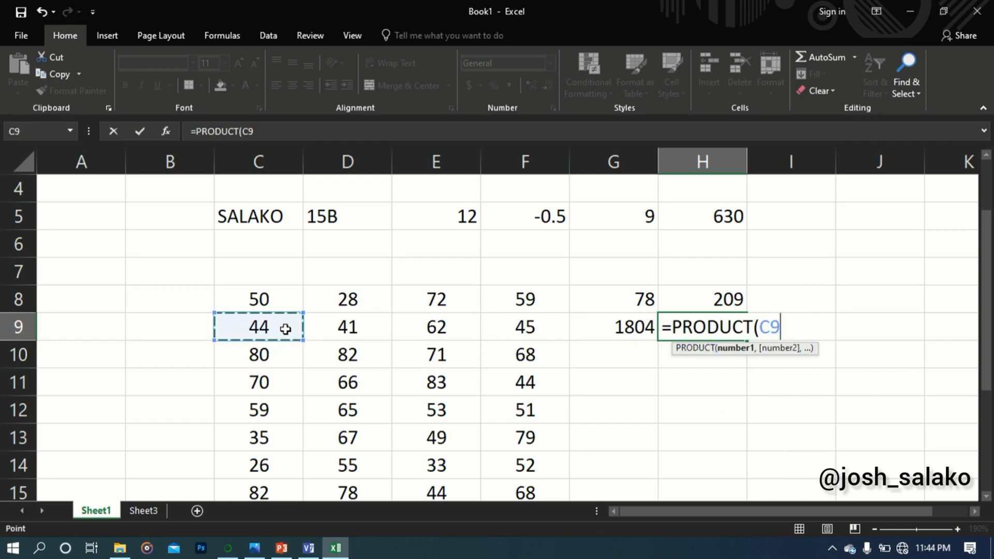
pyautogui.press('F8')
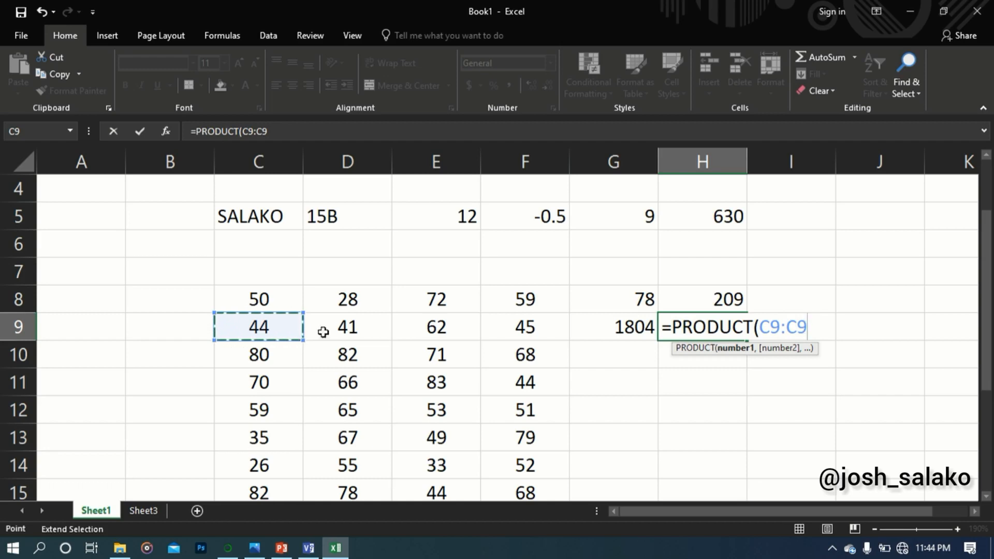
pyautogui.click(537, 328)
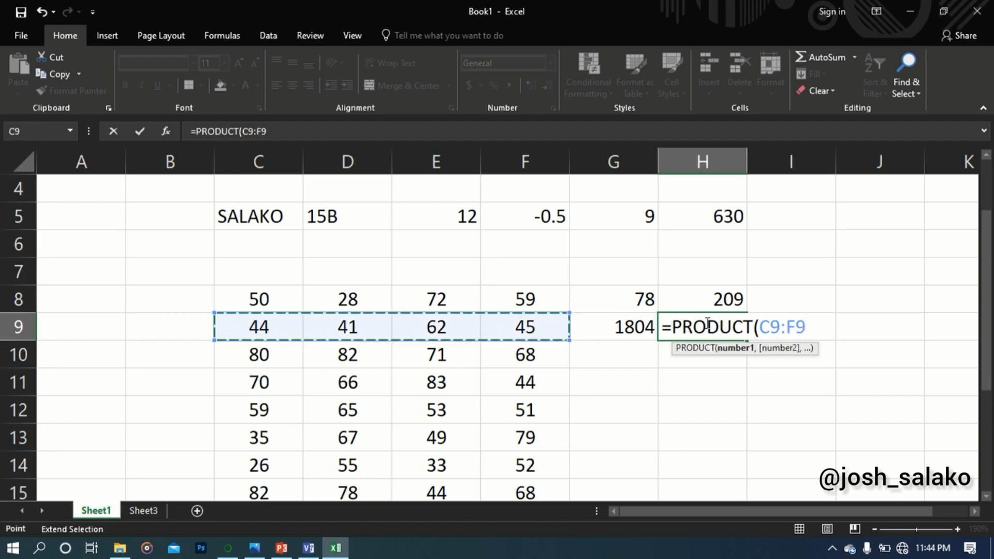
pyautogui.write(')')
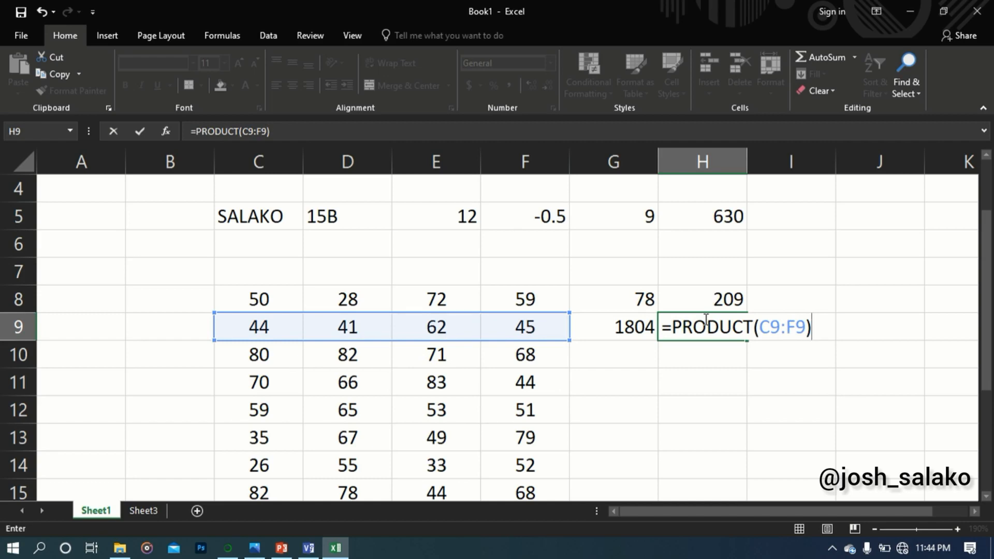
pyautogui.press('Return')
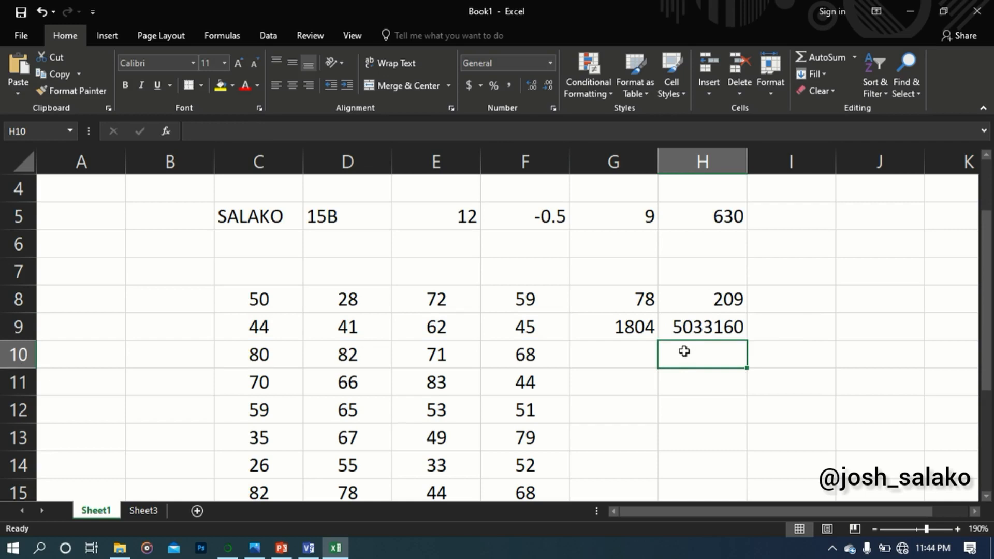
# Switch to Sheet3, which holds the examination report for SSS1A
pyautogui.scroll(-2, 683, 351)
pyautogui.scroll(-1, 683, 351)
pyautogui.scroll(1, 684, 349)
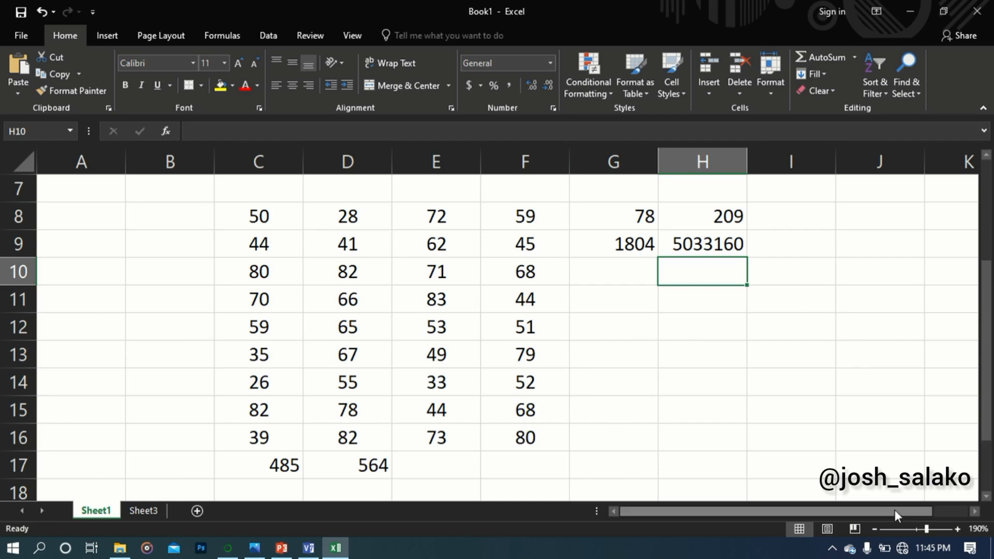
pyautogui.click(915, 528)
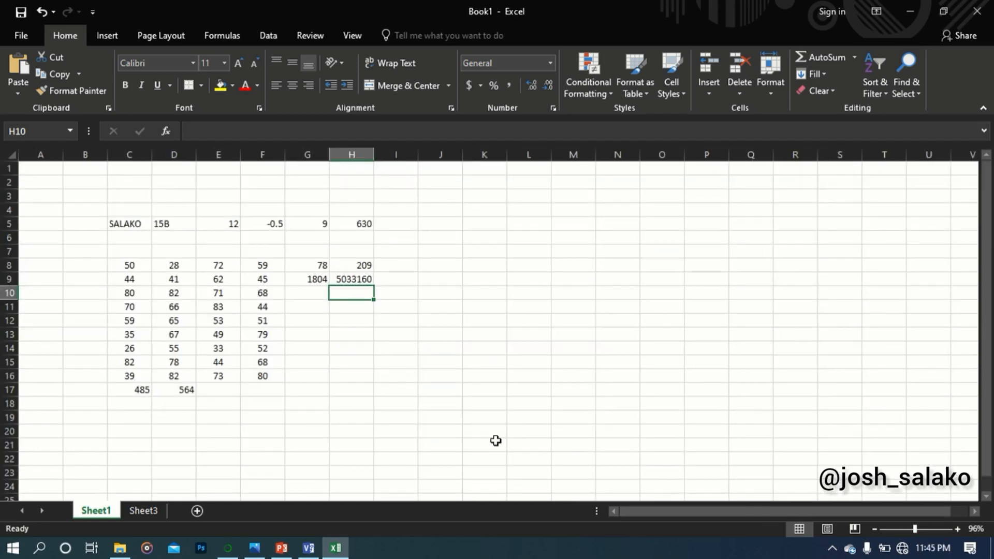
pyautogui.click(147, 510)
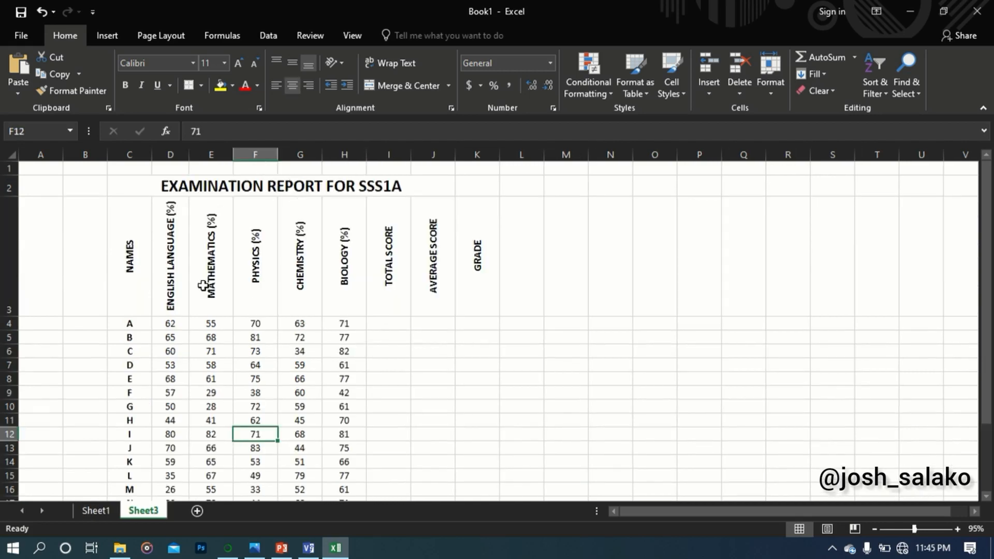
# Examine the layout of the examination report, including its subject, total score, average score and grade columns
pyautogui.keyDown('ctrl'); pyautogui.scroll(3, 253, 304); pyautogui.keyUp('ctrl')
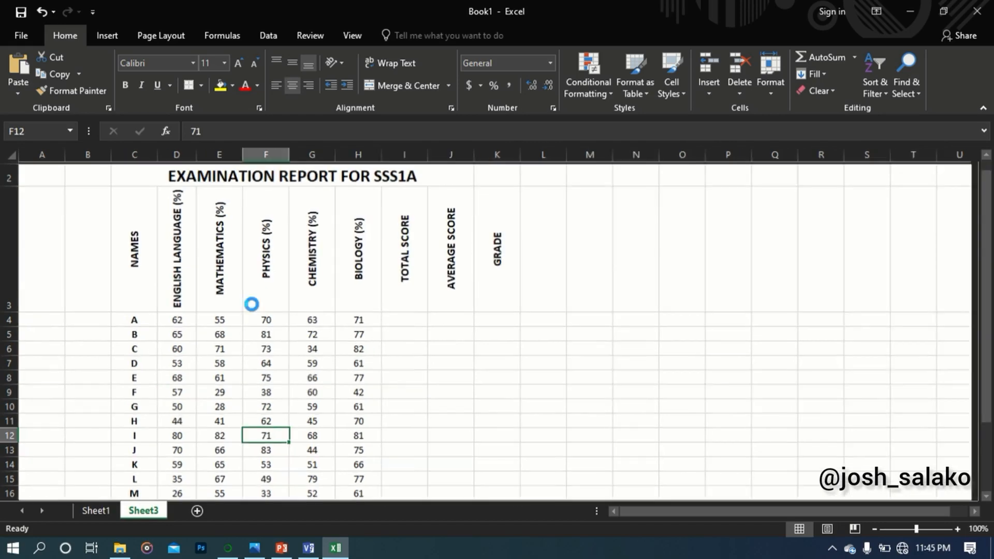
pyautogui.scroll(-1, 252, 305)
pyautogui.keyDown('ctrl'); pyautogui.scroll(1, 252, 304); pyautogui.keyUp('ctrl')
pyautogui.scroll(2, 261, 269)
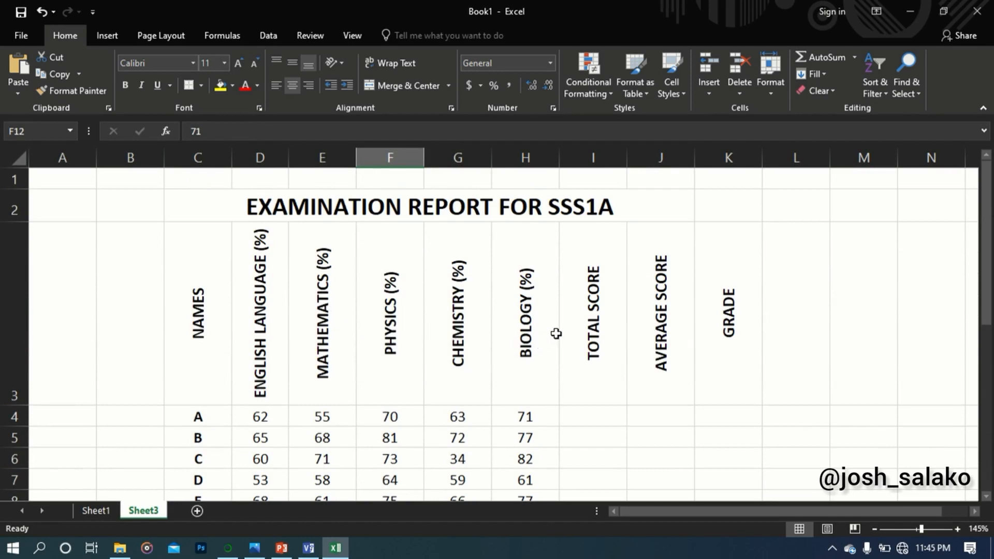
pyautogui.scroll(-2, 596, 326)
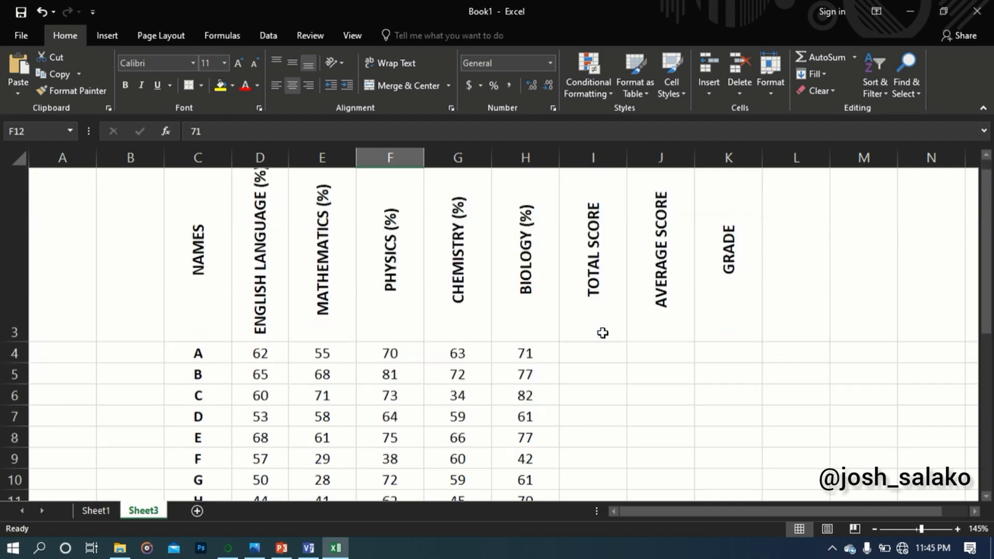
pyautogui.scroll(2, 590, 288)
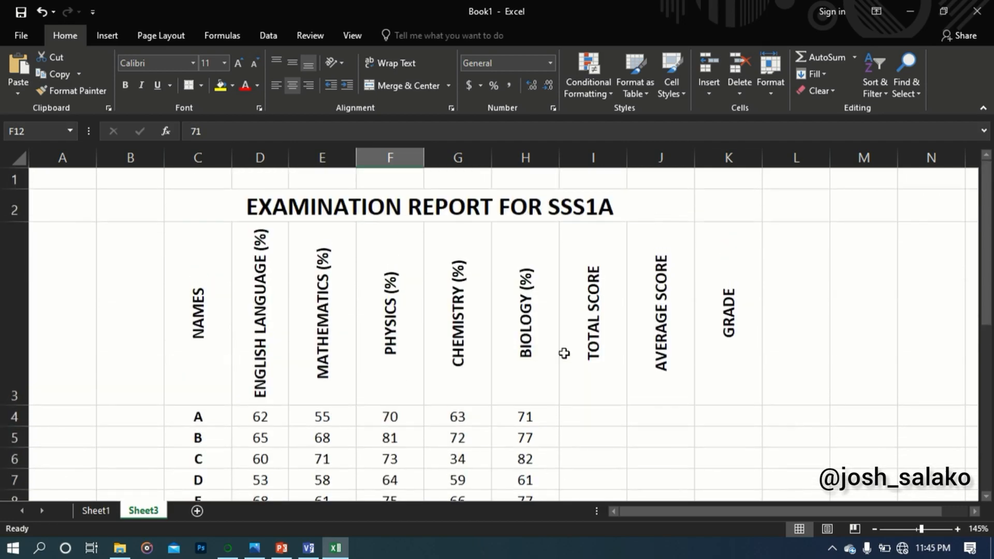
# Examine student A's scores in the five subjects, from English Language to Biology, and the empty total score cell
pyautogui.click(264, 418)
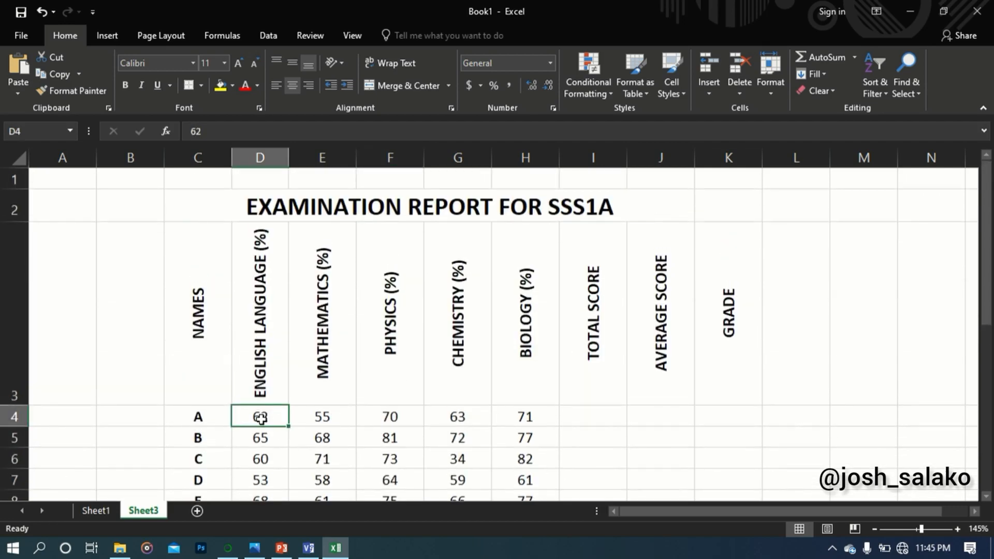
pyautogui.click(341, 418)
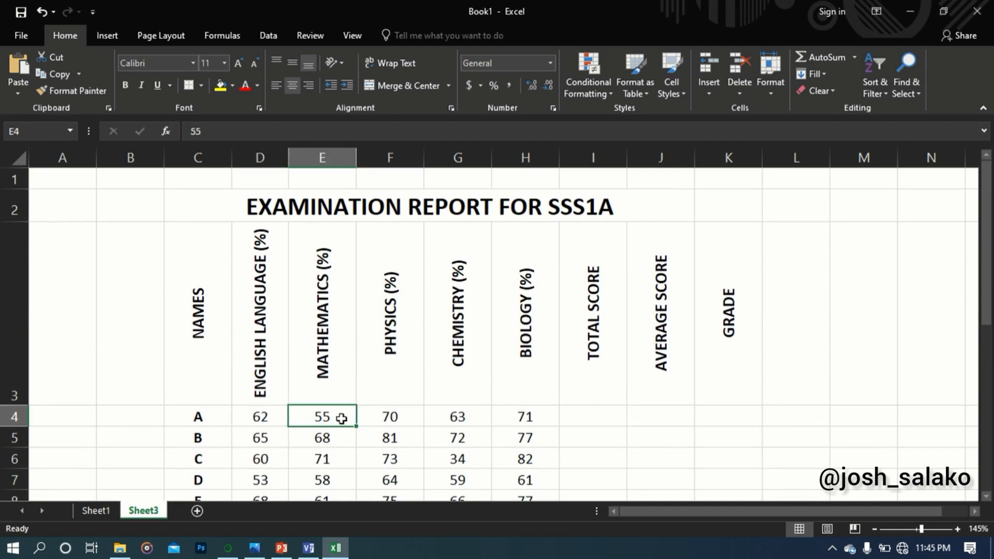
pyautogui.click(390, 417)
pyautogui.click(471, 417)
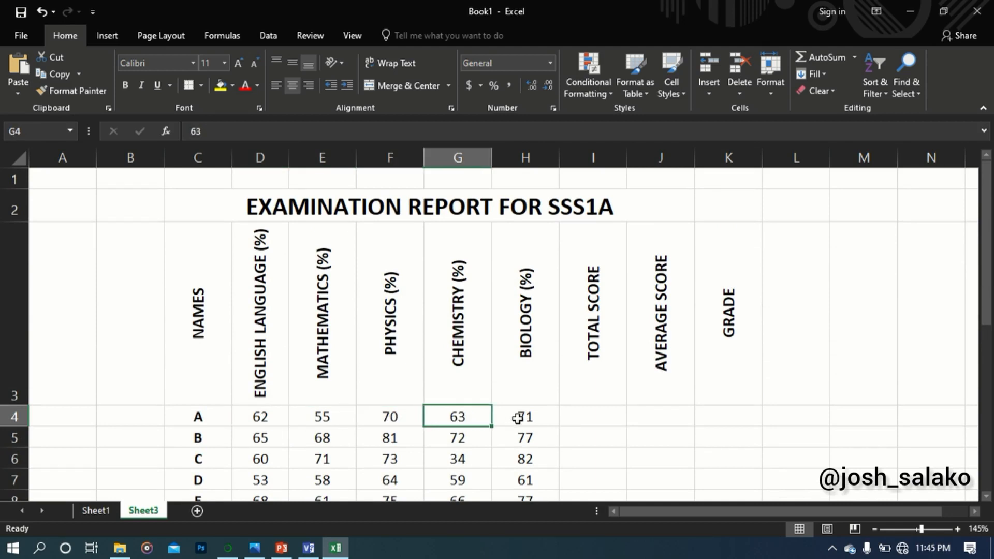
pyautogui.click(521, 417)
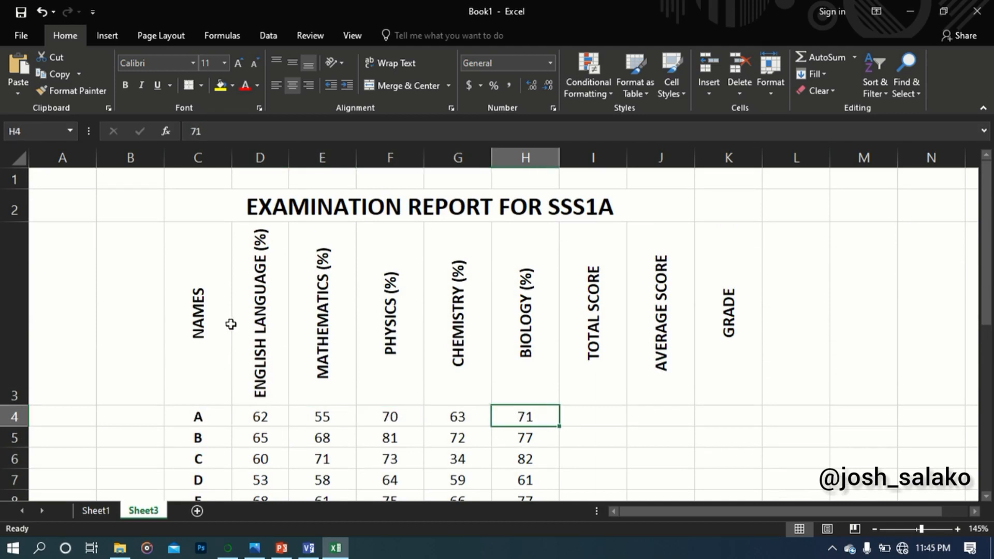
pyautogui.click(220, 415)
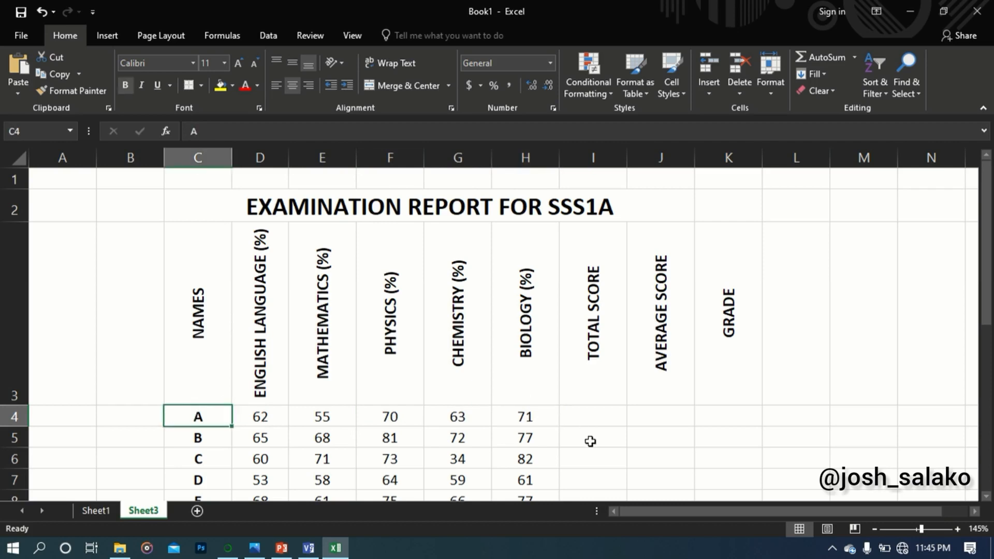
pyautogui.click(599, 418)
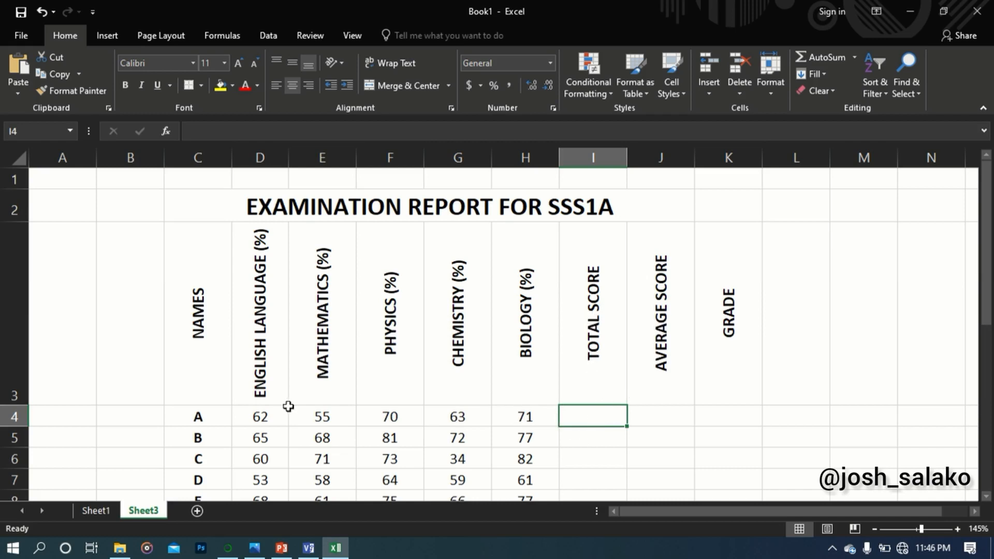
pyautogui.click(265, 418)
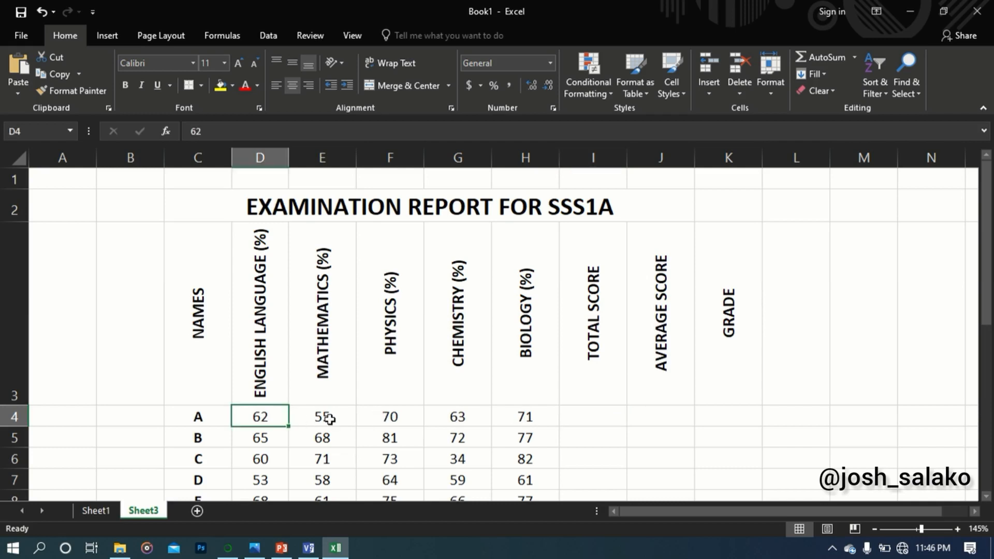
pyautogui.click(326, 417)
pyautogui.click(409, 419)
pyautogui.click(454, 419)
pyautogui.click(520, 420)
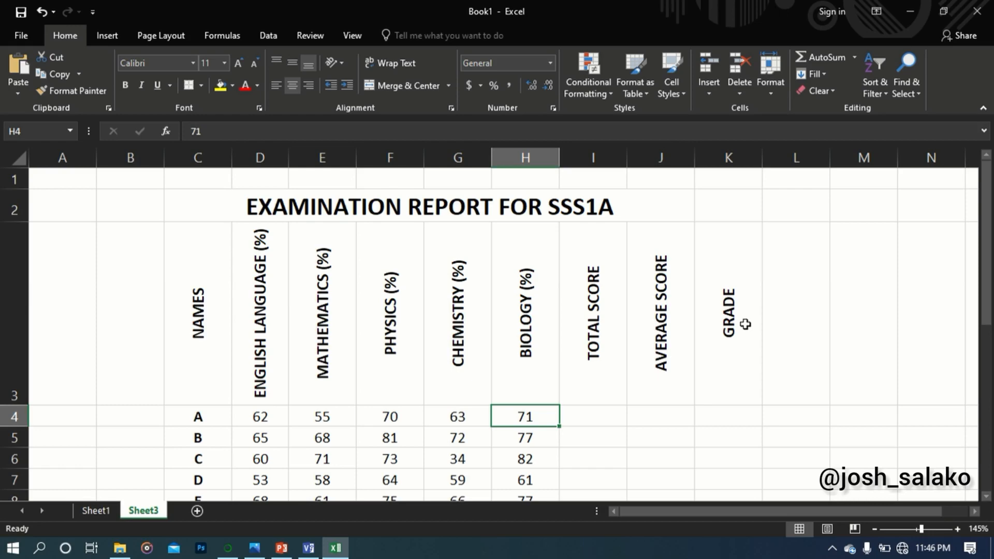
# Look through the remaining student rows down to the lowest score and highest score labels below the report
pyautogui.scroll(-5, 735, 321)
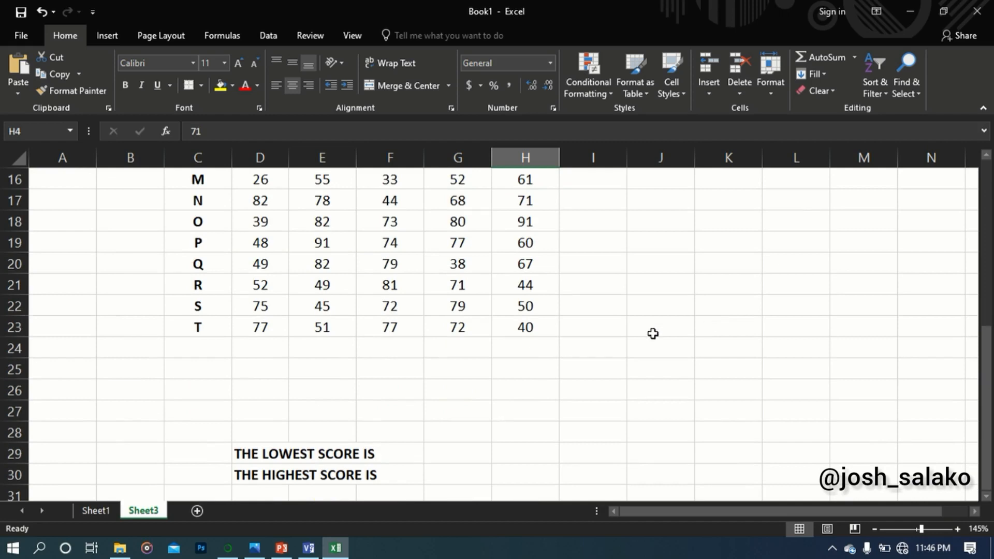
pyautogui.scroll(-1, 342, 450)
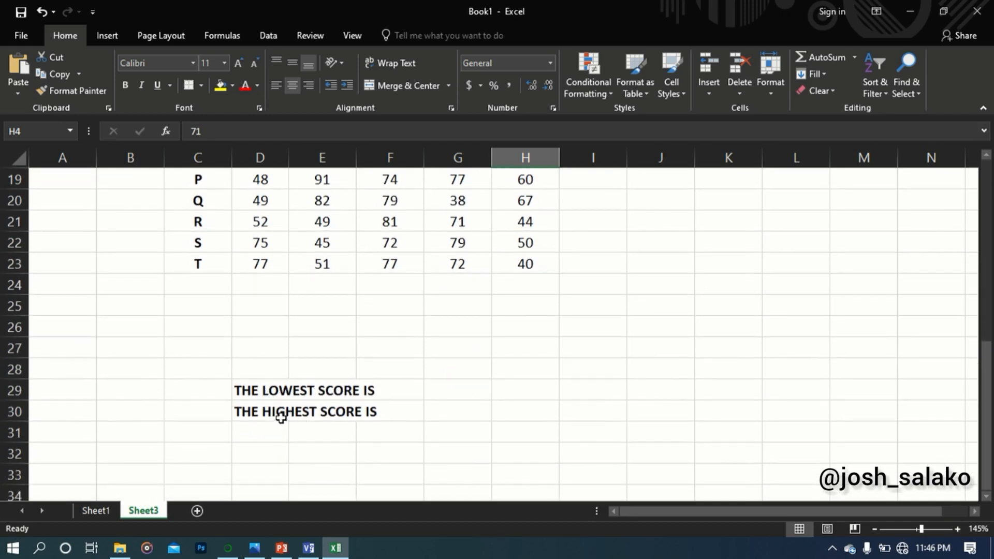
pyautogui.scroll(6, 444, 370)
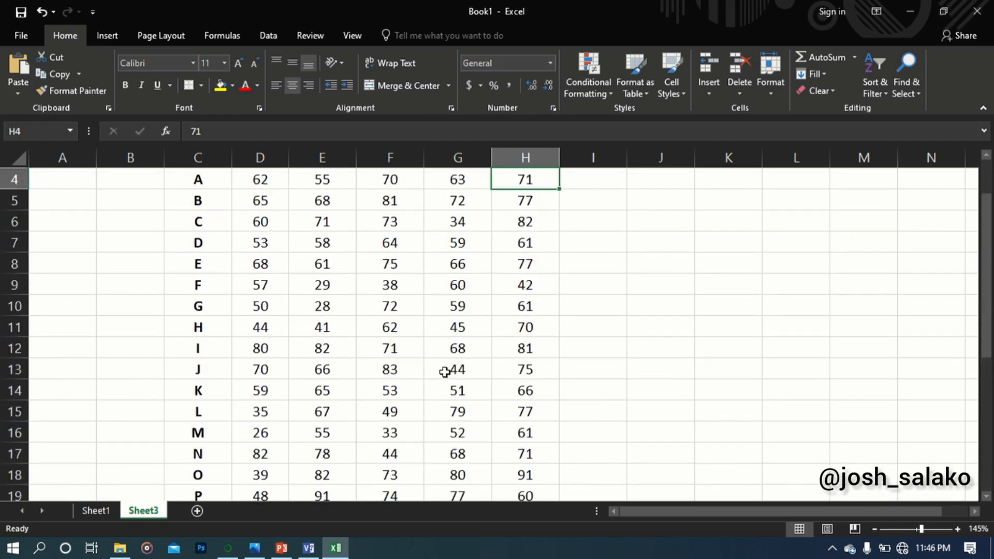
pyautogui.scroll(1, 444, 372)
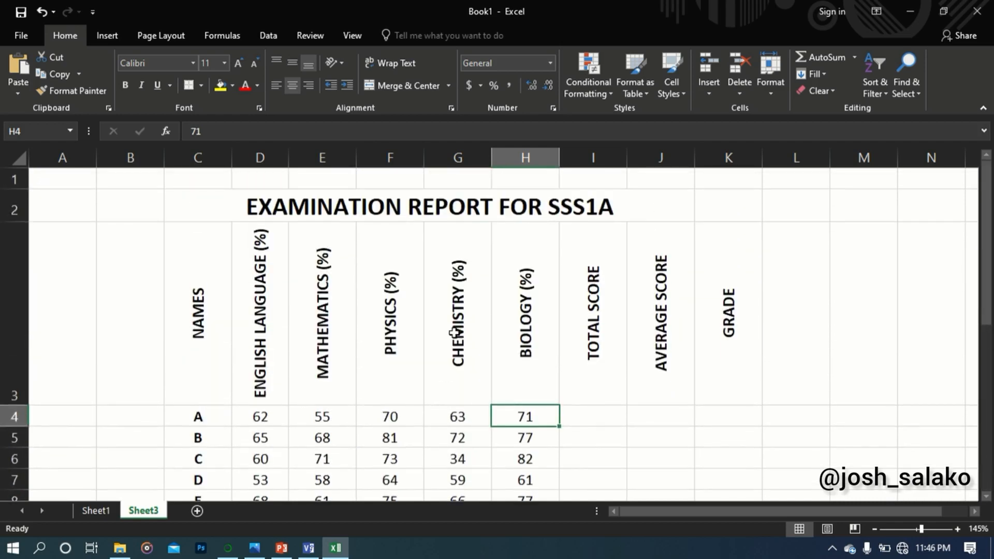
pyautogui.scroll(-3, 453, 391)
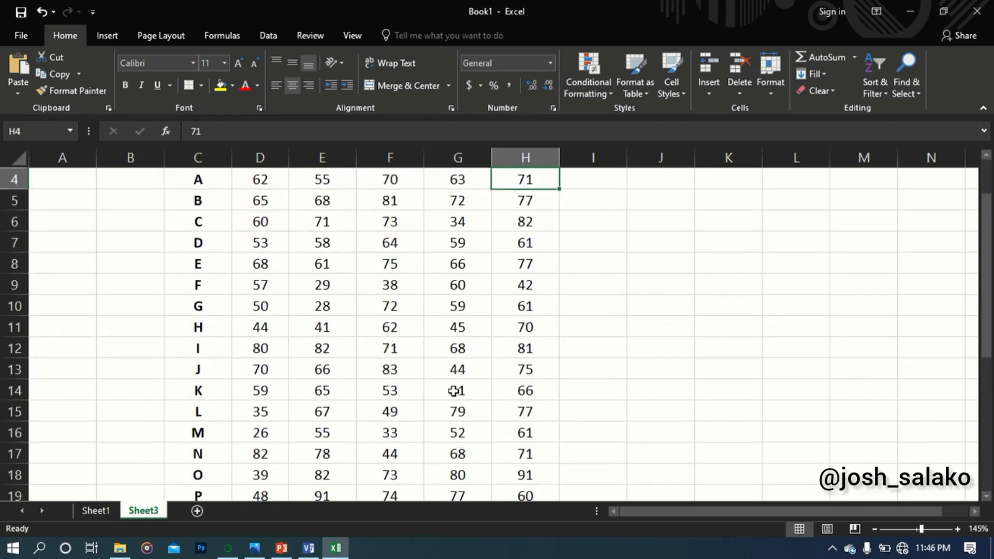
pyautogui.scroll(3, 456, 392)
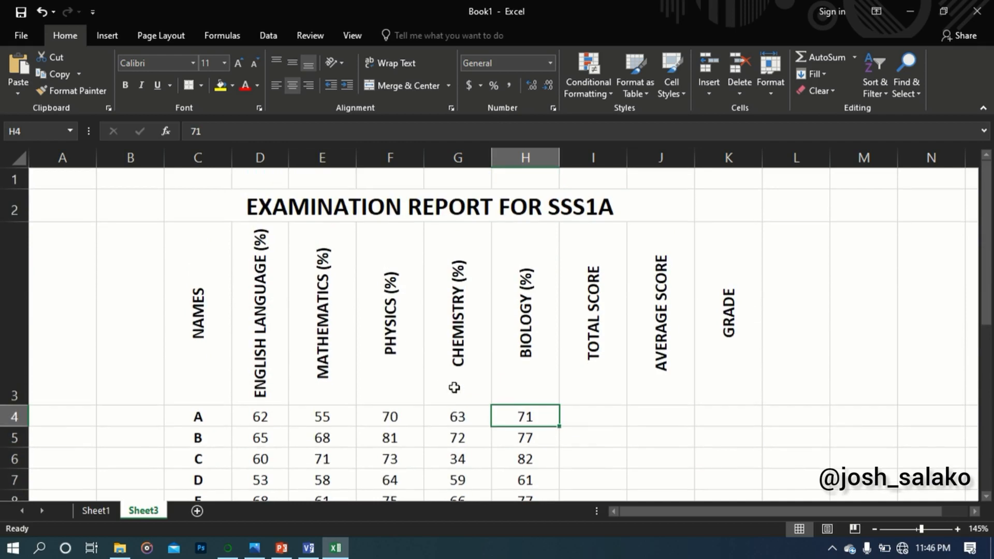
# Begin a SUM formula in cell I4 for student A's total score, with D4 as the start of the range
pyautogui.click(599, 418)
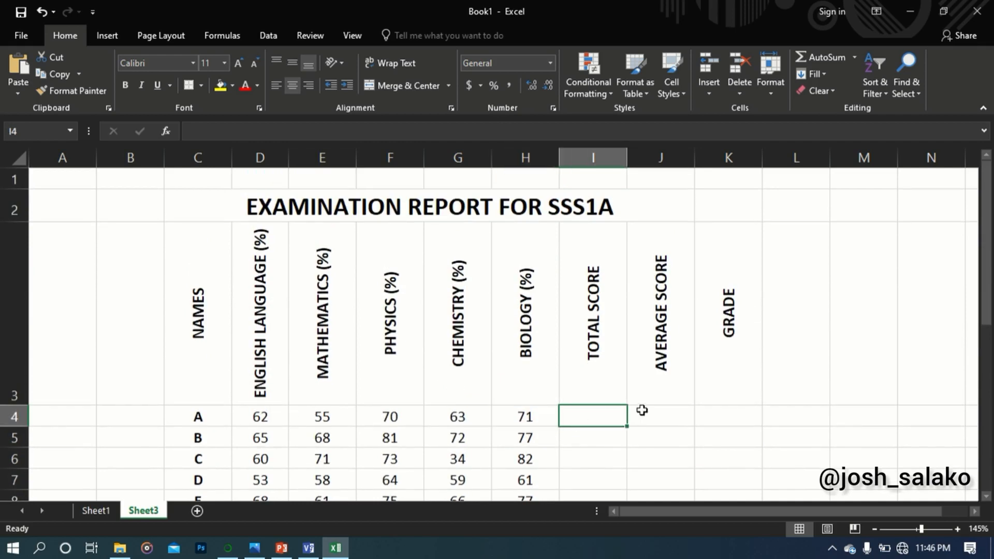
pyautogui.write('=')
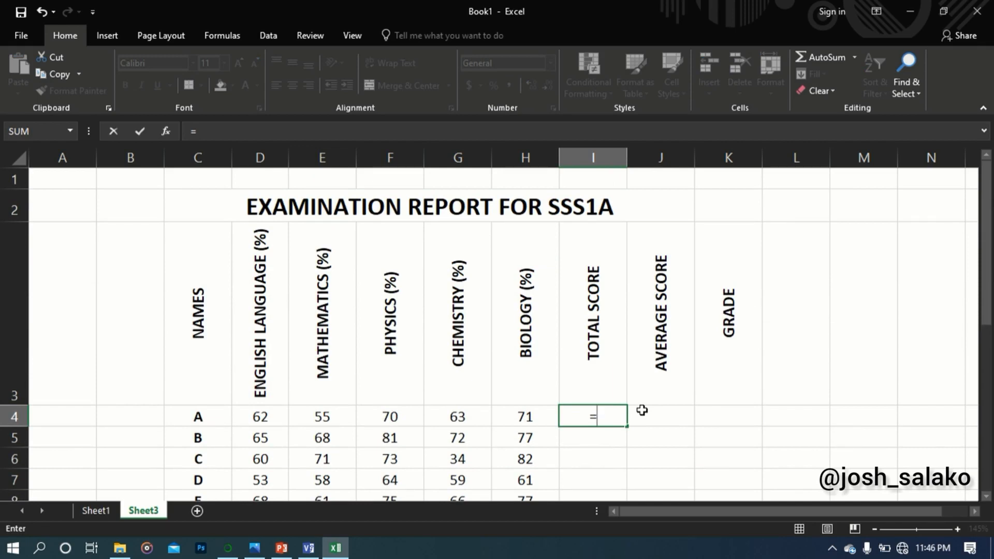
pyautogui.write('SUM')
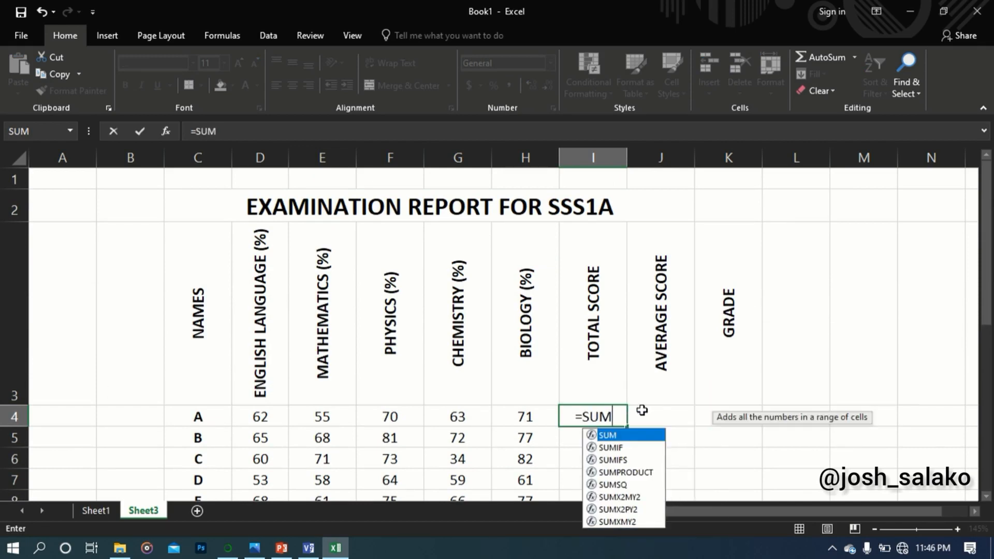
pyautogui.write('(')
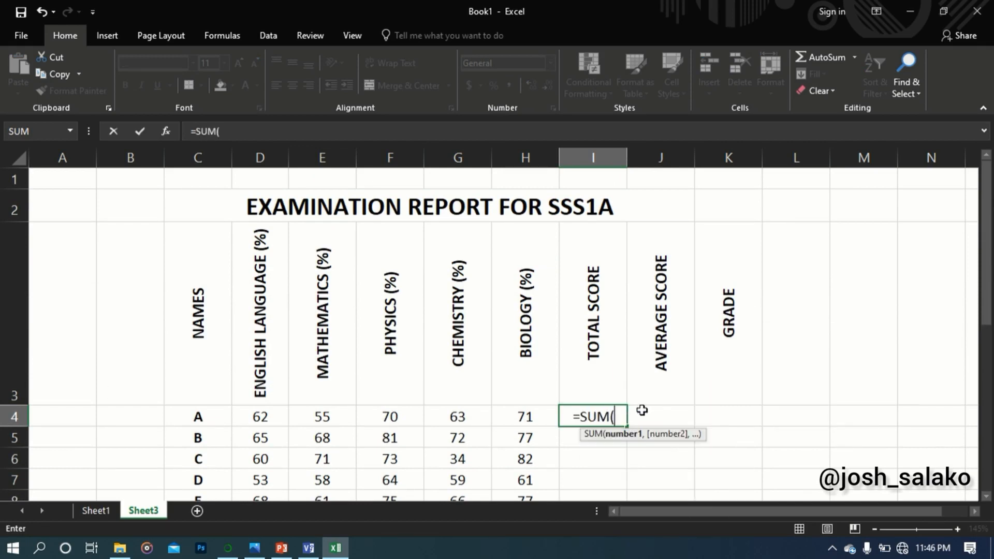
pyautogui.click(269, 422)
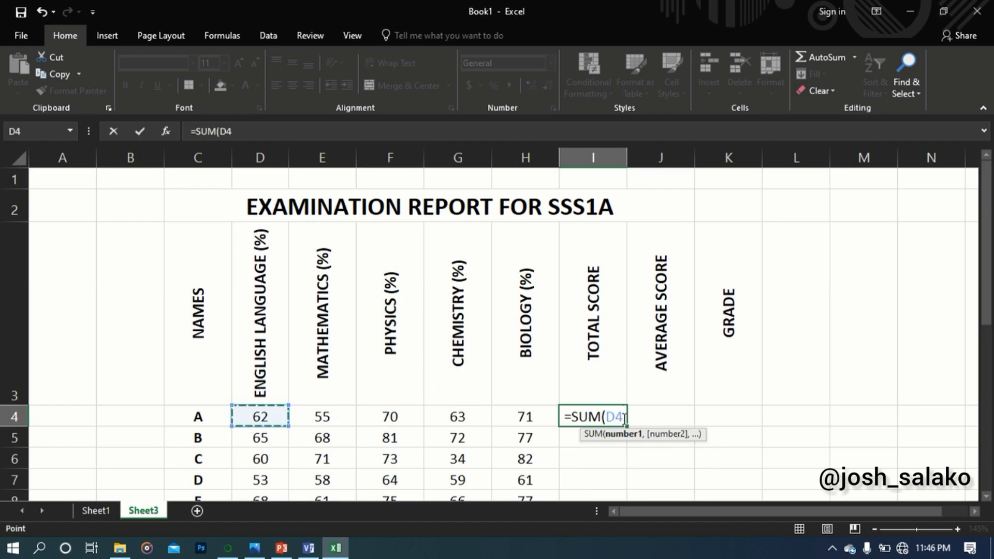
pyautogui.press('F8')
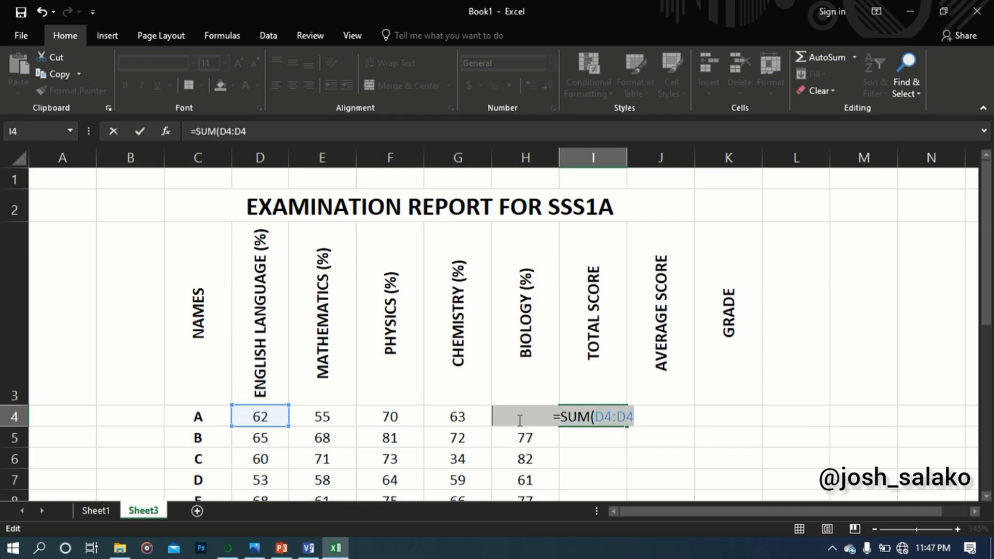
pyautogui.click(635, 416)
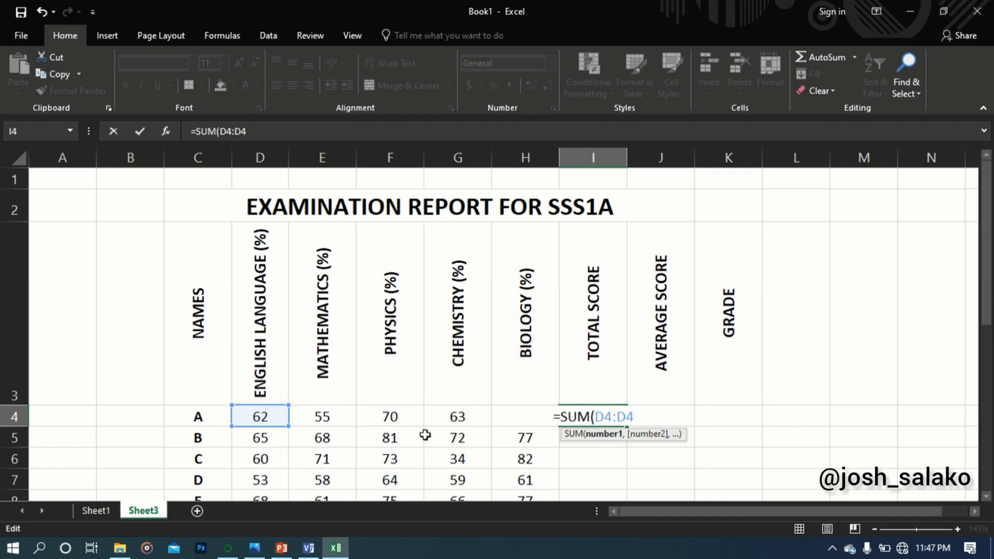
pyautogui.press('BackSpace')
pyautogui.press('BackSpace')
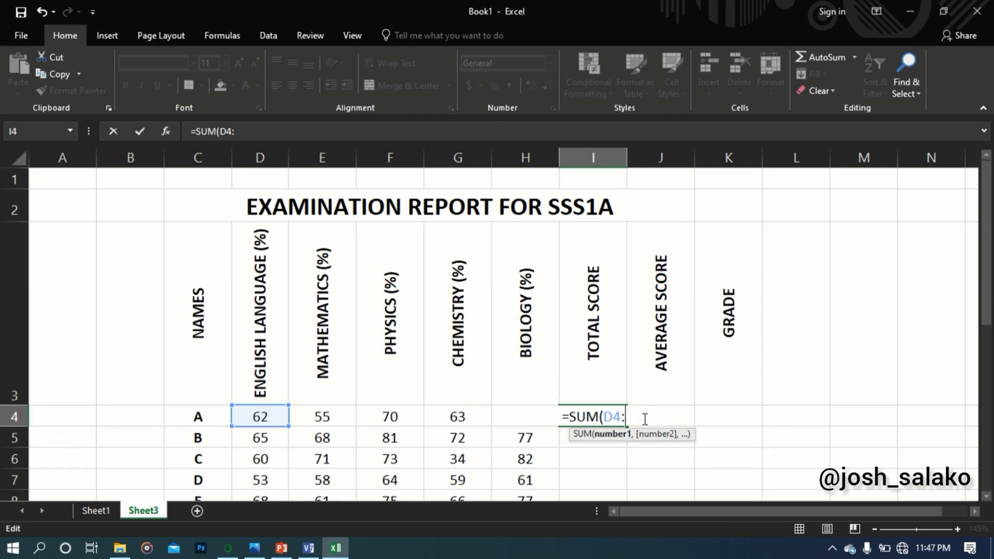
pyautogui.write(',')
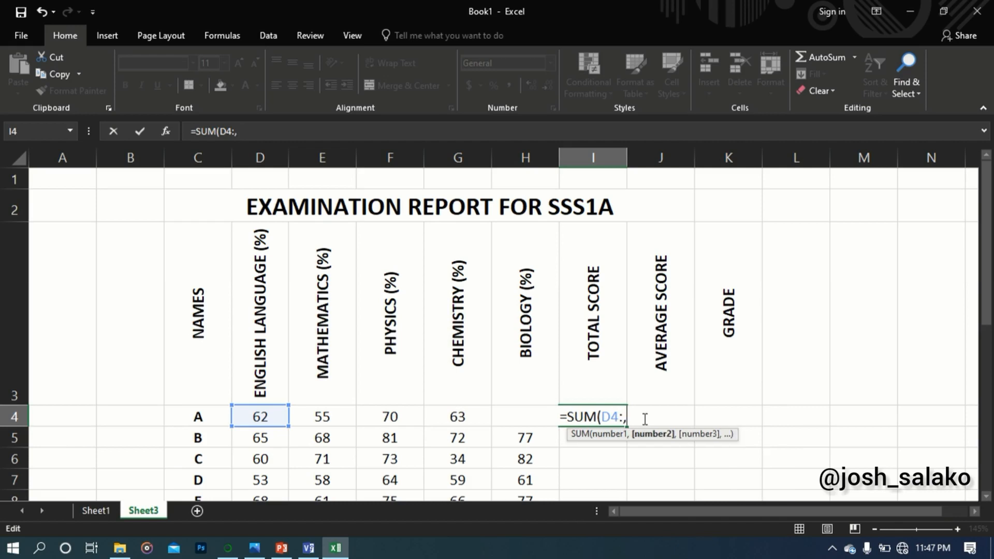
pyautogui.write('H4')
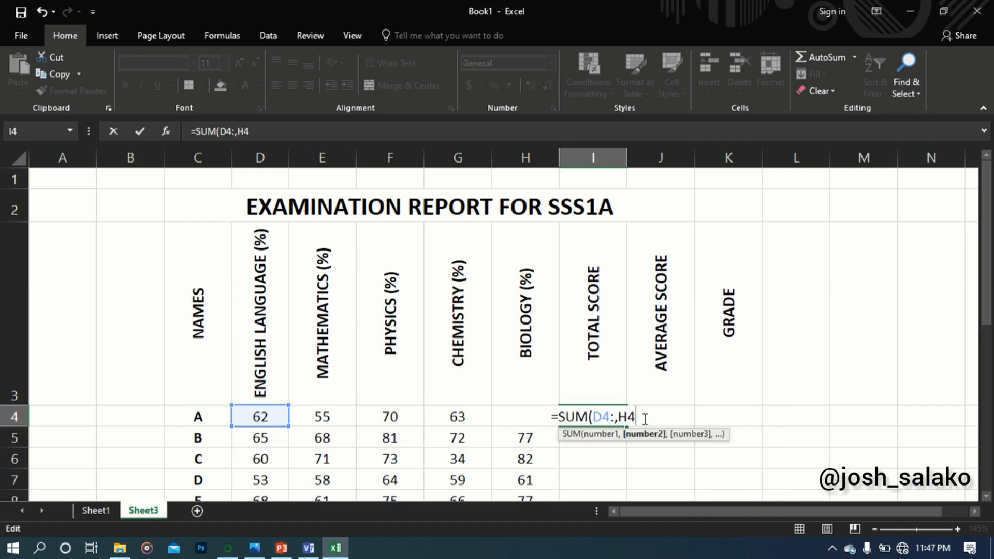
pyautogui.press('BackSpace')
pyautogui.press('BackSpace')
pyautogui.press('BackSpace')
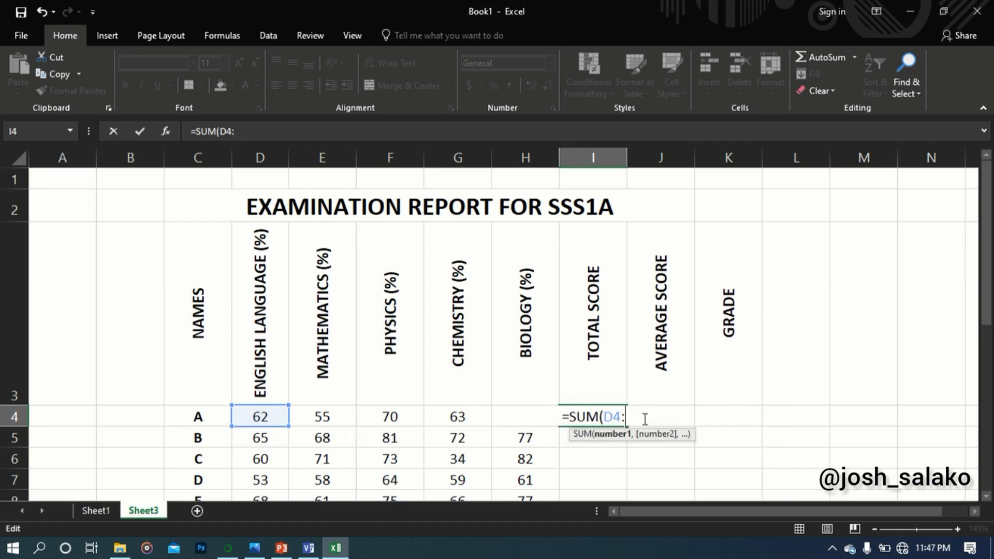
# Complete the range with H4 and enter the total score formula as =SUM(D4:H4) in cell I4
pyautogui.write('H')
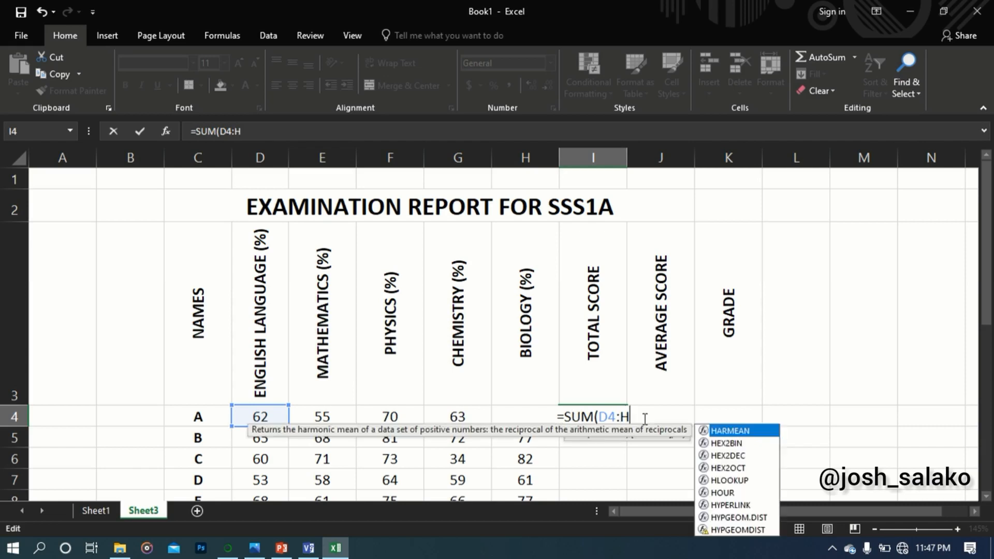
pyautogui.write('4')
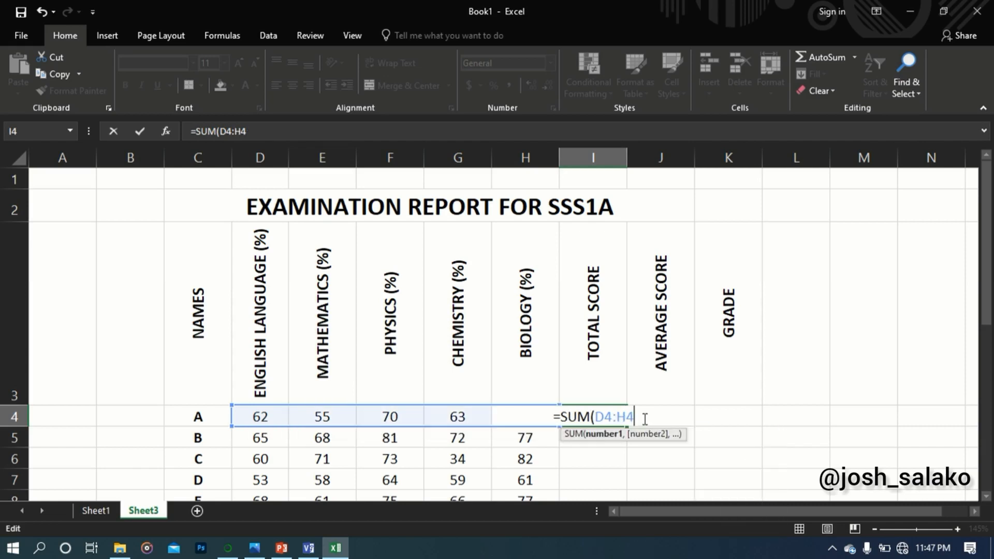
pyautogui.write(')')
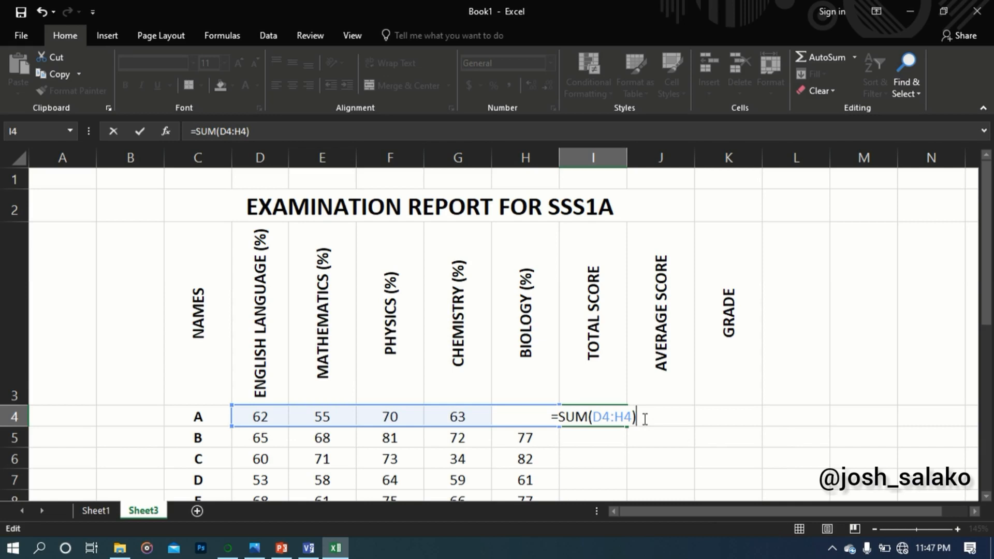
pyautogui.press('Return')
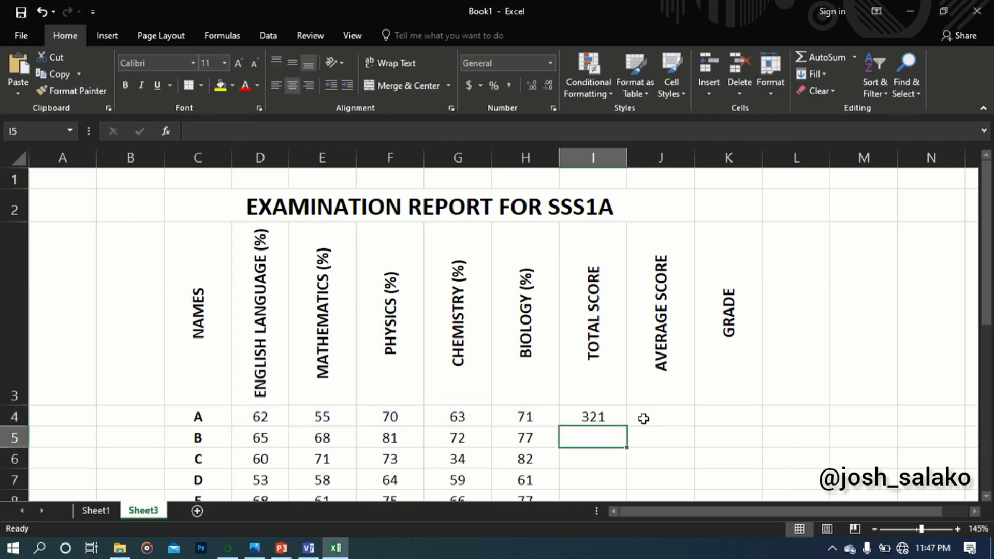
# Review the SUM formula in cell I4 and fill it down to I5 for student B's total score
pyautogui.click(602, 417)
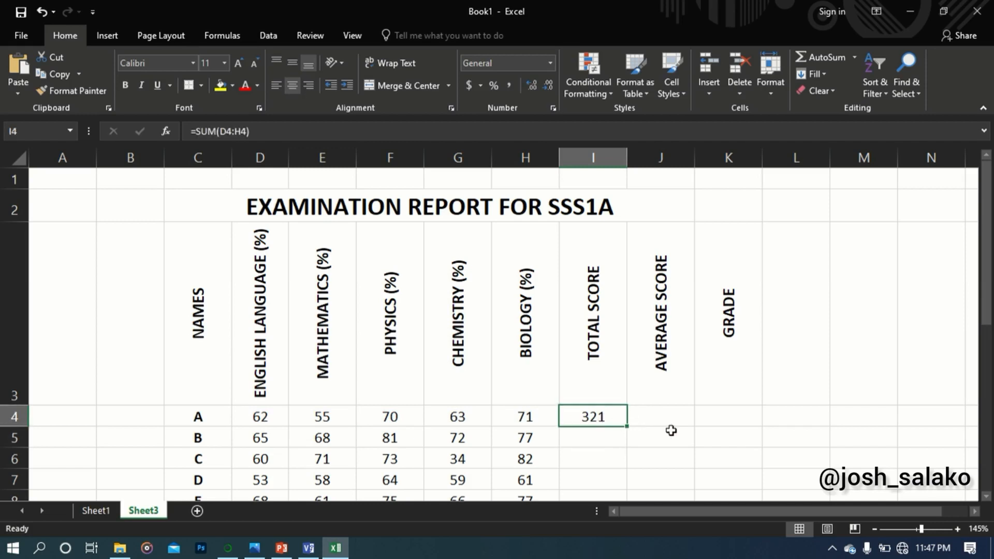
pyautogui.scroll(-1, 692, 358)
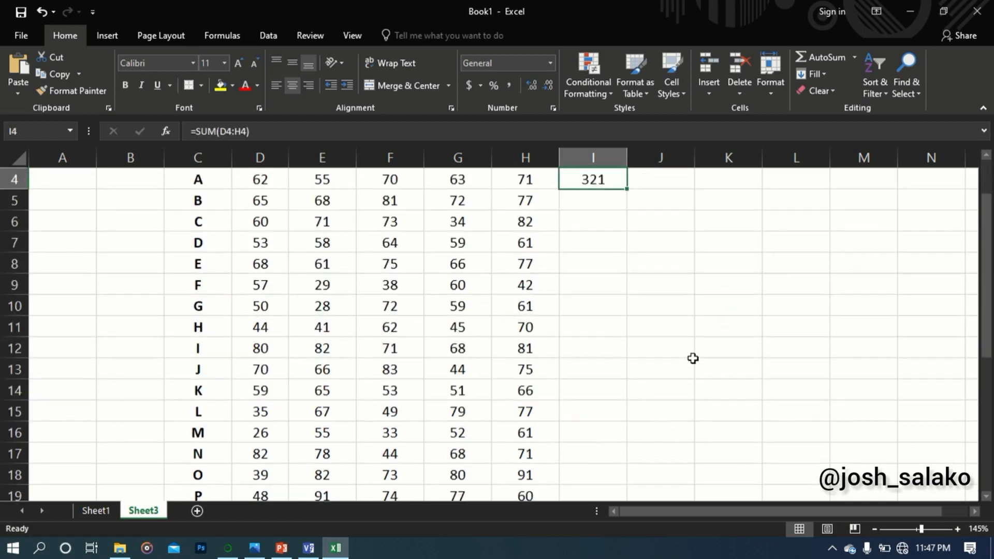
pyautogui.scroll(1, 693, 358)
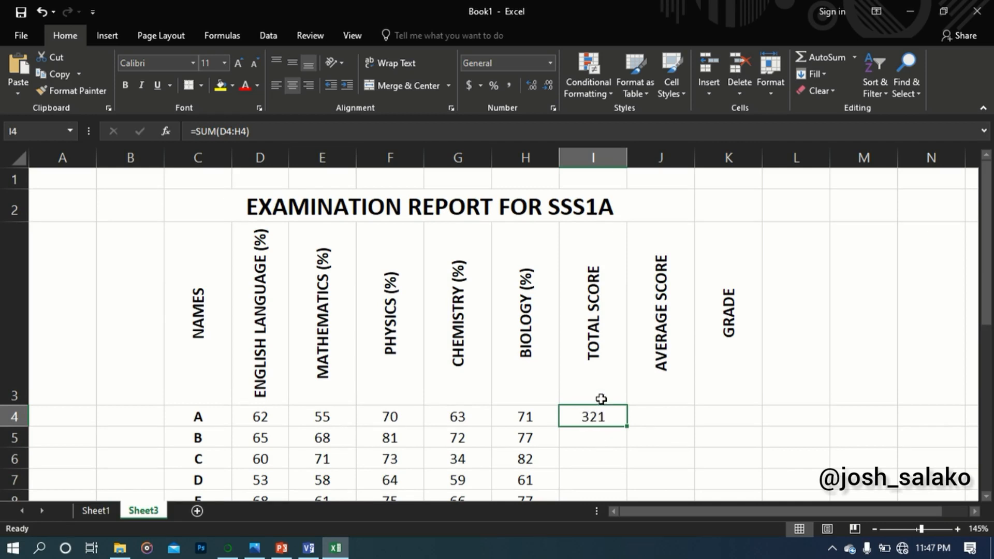
pyautogui.click(243, 130)
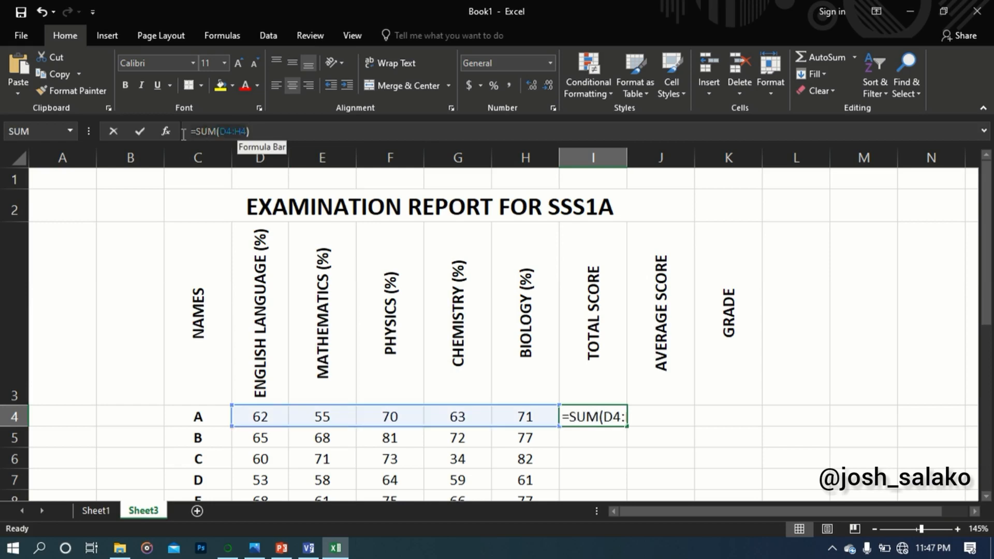
pyautogui.click(274, 134)
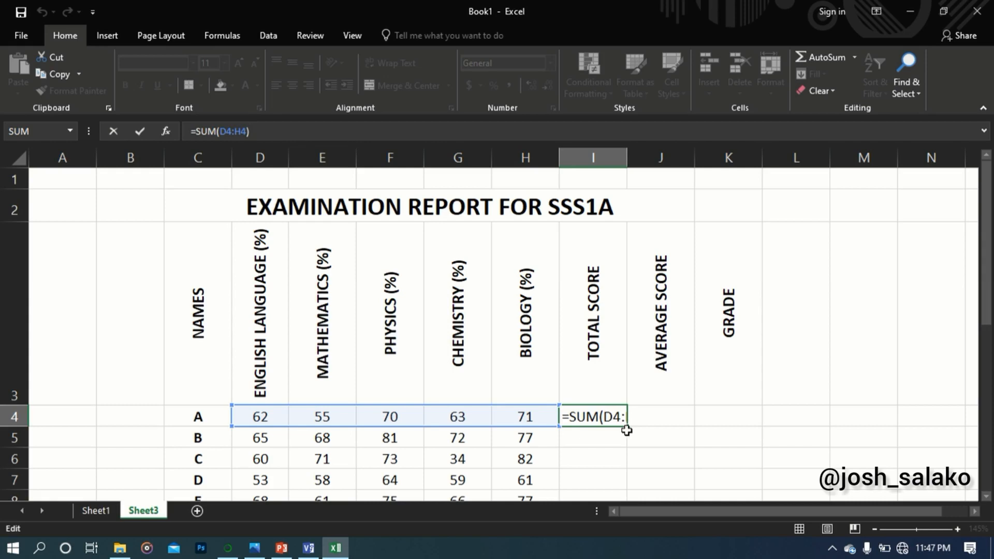
pyautogui.moveTo(628, 429); pyautogui.dragTo(628, 447)
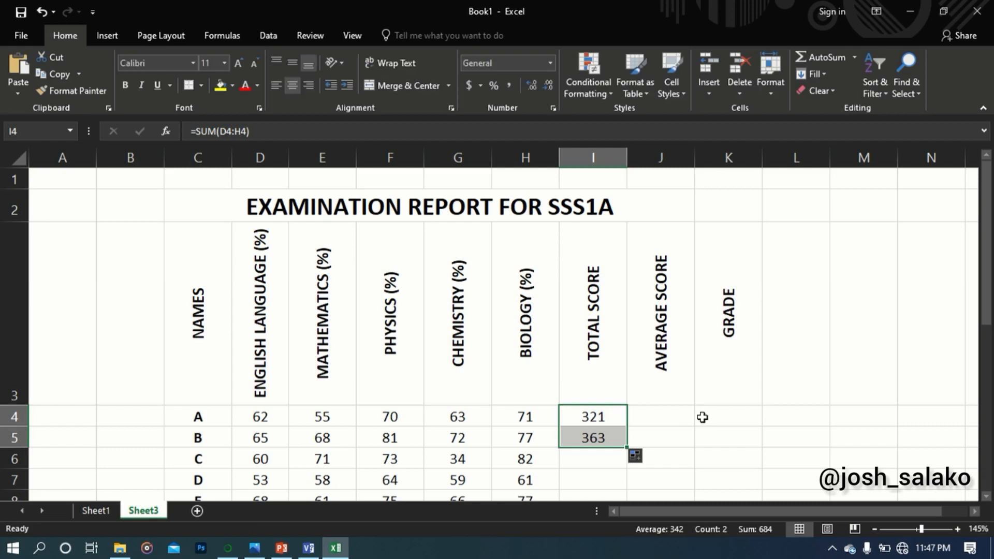
# Check student B's subject scores and fill the total score formula from I5 down to I23 for students C to T
pyautogui.click(263, 440)
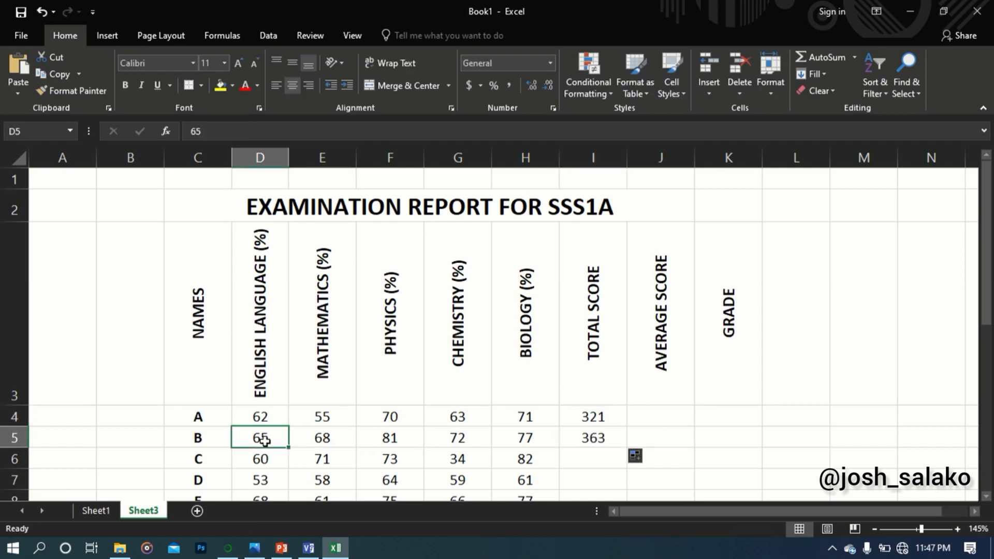
pyautogui.moveTo(299, 438); pyautogui.dragTo(535, 438)
pyautogui.click(683, 403)
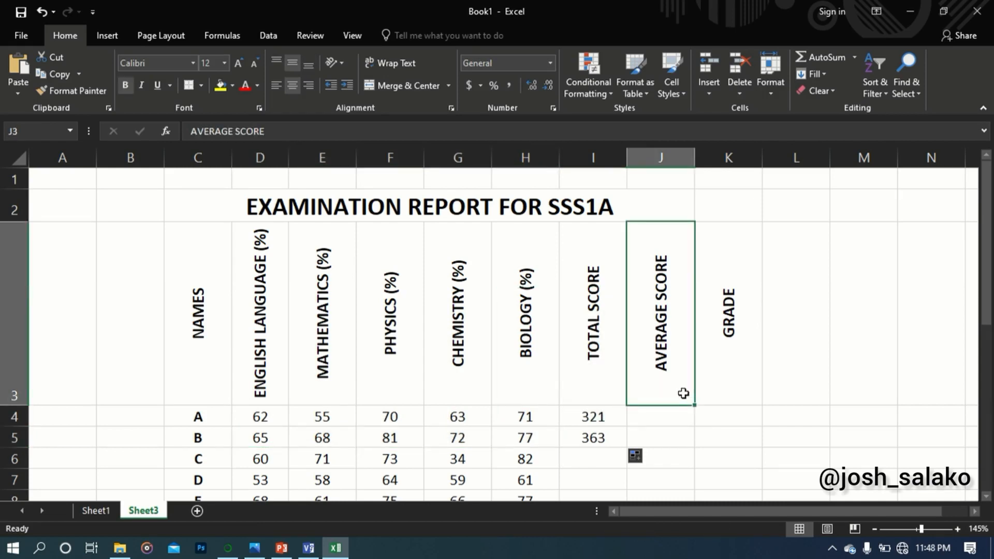
pyautogui.scroll(-1, 599, 278)
pyautogui.click(604, 201)
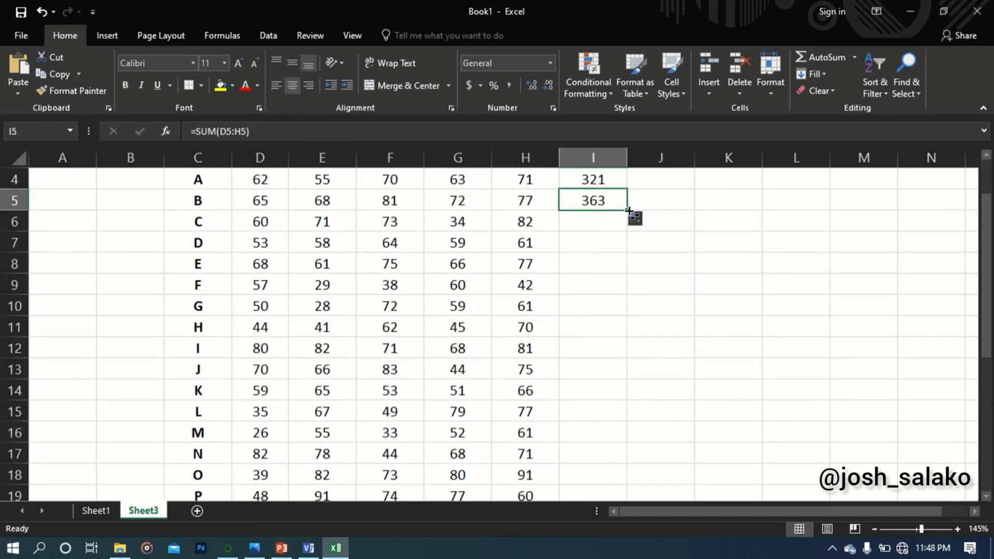
pyautogui.moveTo(625, 208); pyautogui.dragTo(612, 459)
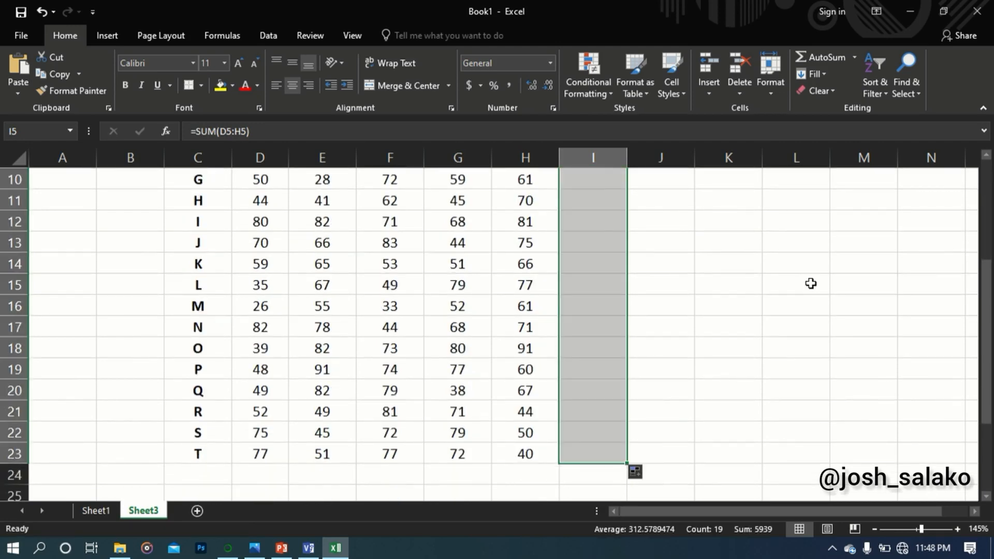
pyautogui.scroll(3, 637, 273)
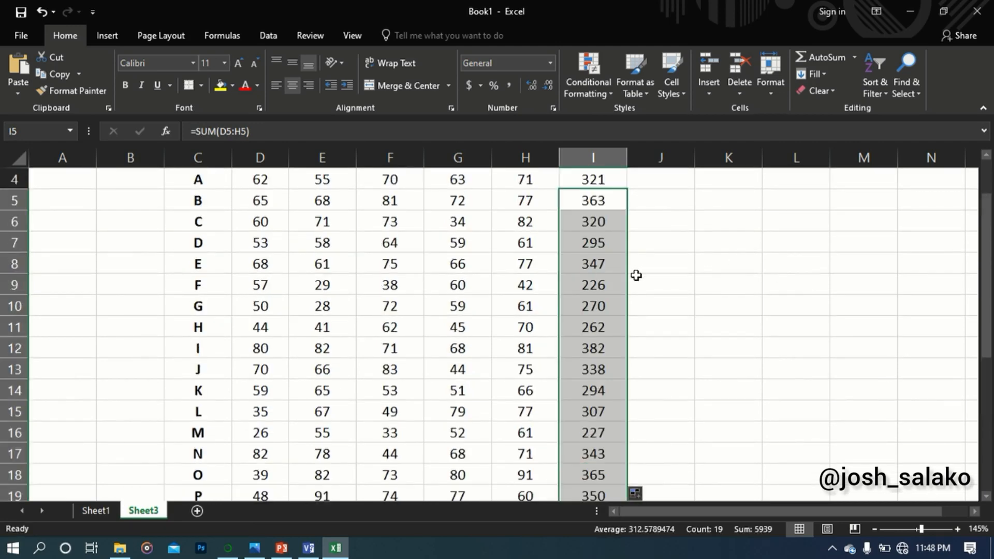
pyautogui.scroll(-1, 616, 282)
pyautogui.scroll(3, 601, 269)
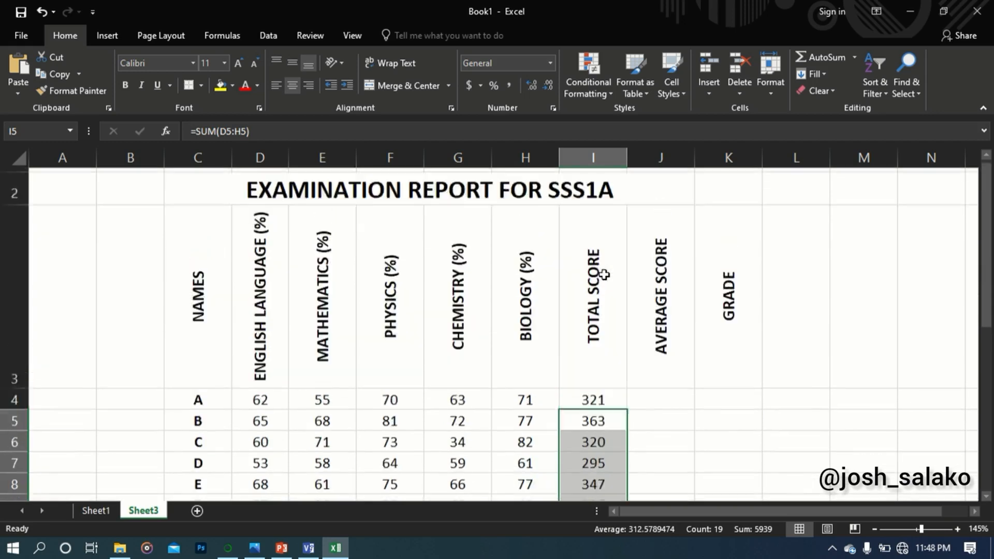
# Enter the average score formula =I4/5 for student A in cell J4
pyautogui.click(657, 417)
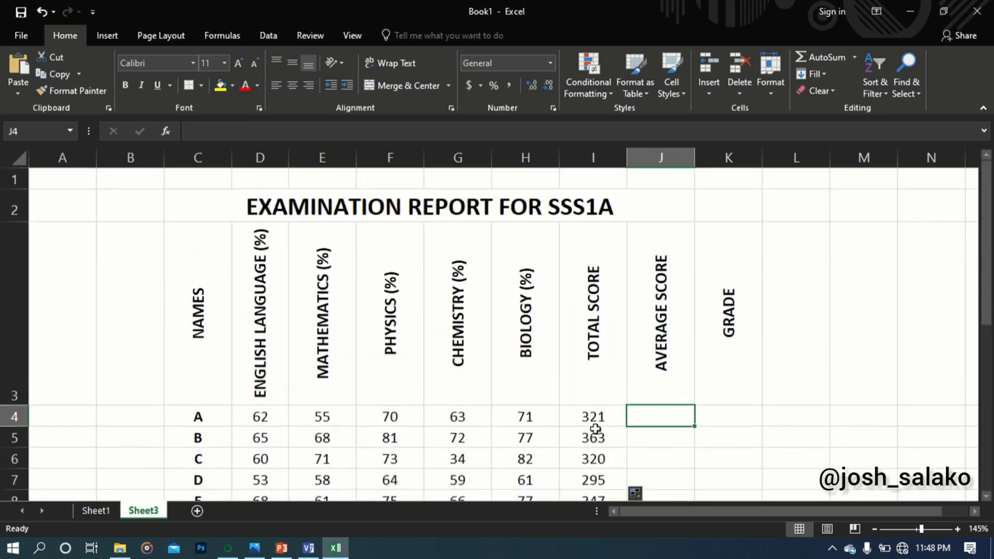
pyautogui.click(596, 417)
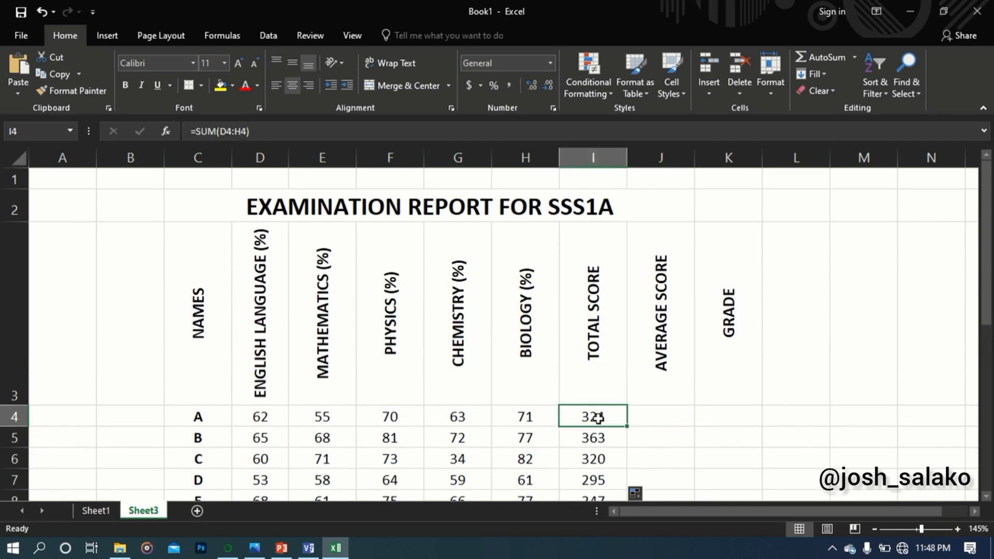
pyautogui.click(662, 419)
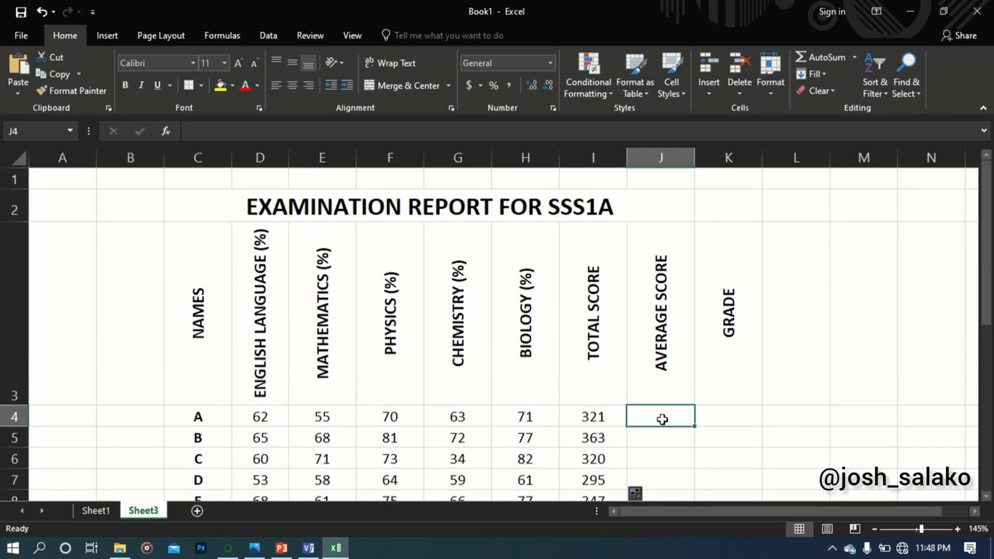
pyautogui.write('=')
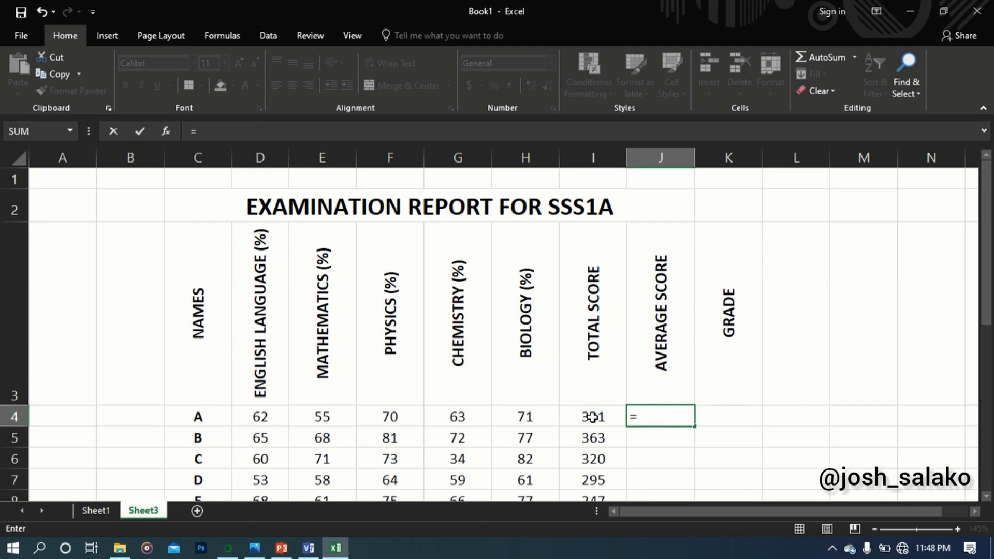
pyautogui.write('I')
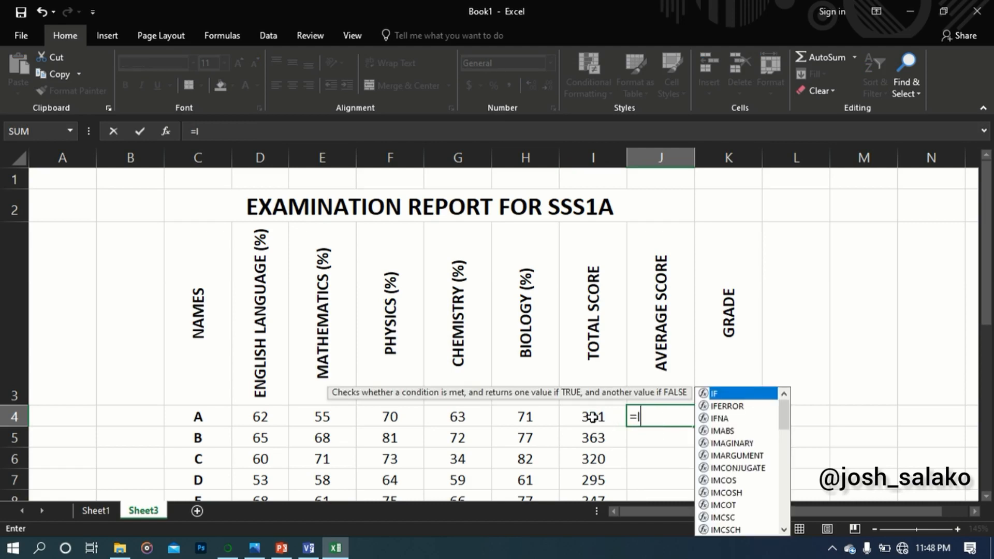
pyautogui.write('4')
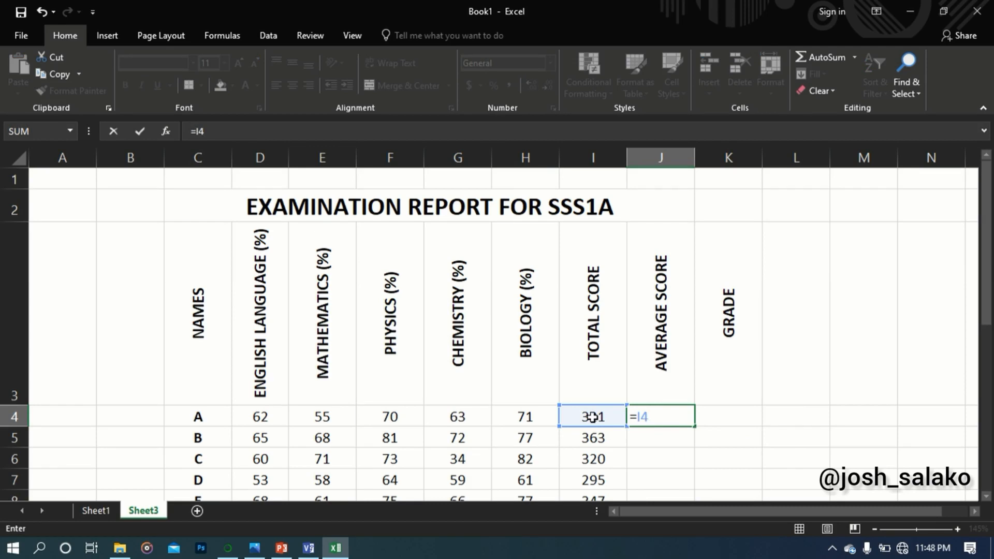
pyautogui.write('/5')
pyautogui.press('Return')
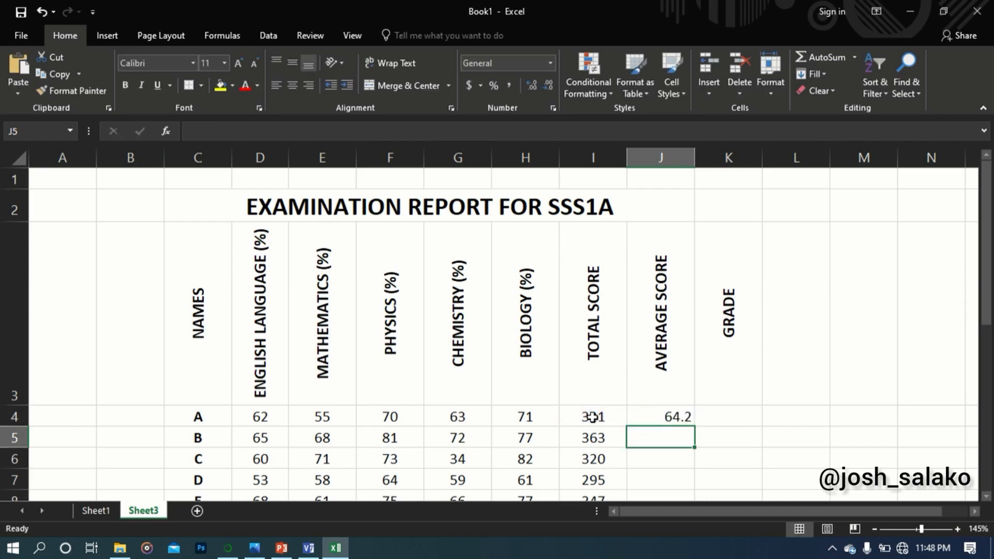
# Increase the decimals of student A's average score in J4 to two decimal places
pyautogui.click(678, 419)
pyautogui.rightClick(679, 422)
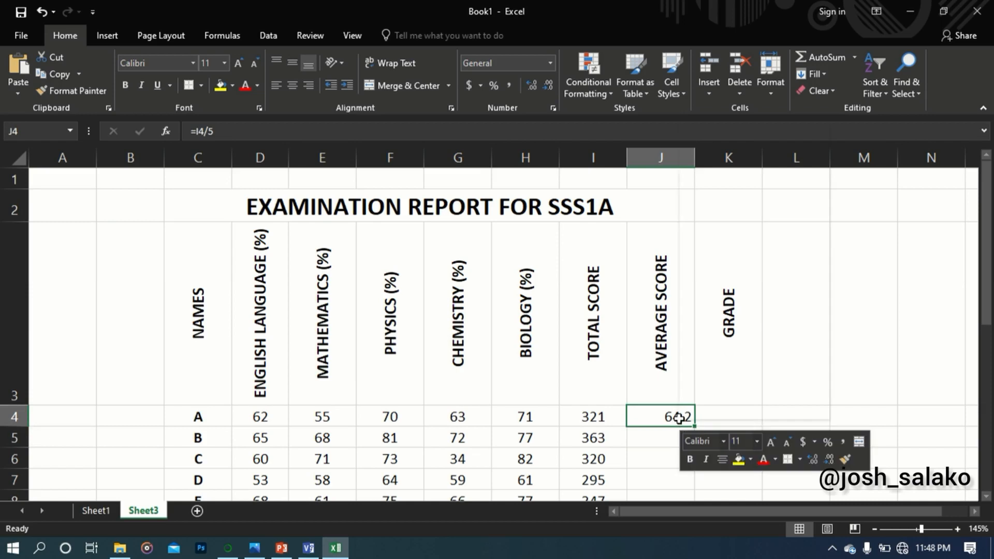
pyautogui.click(651, 420)
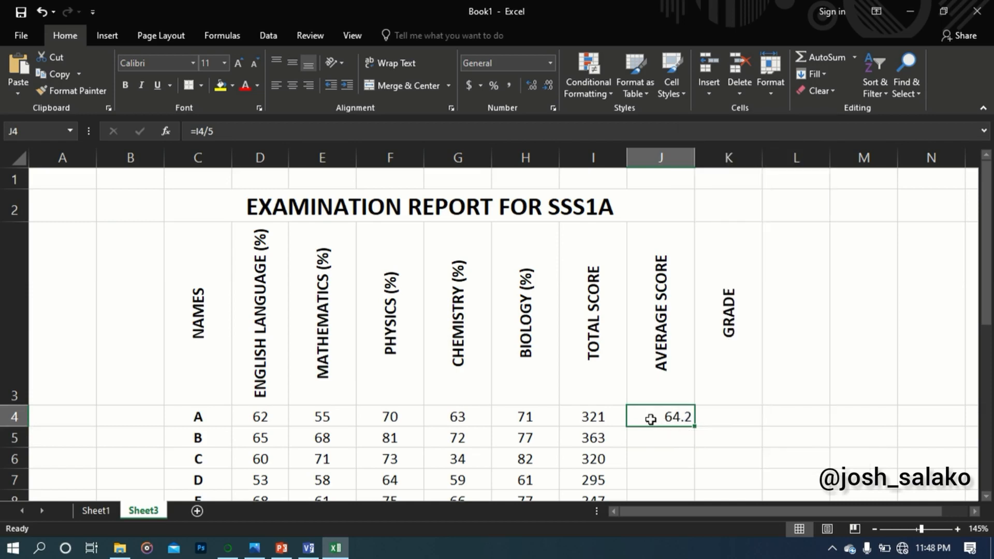
pyautogui.rightClick(684, 417)
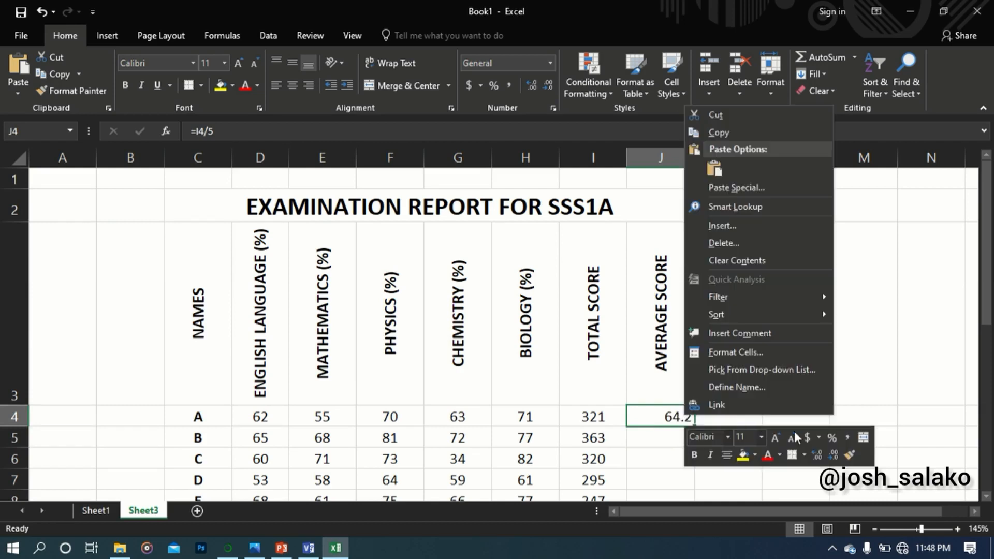
pyautogui.click(818, 455)
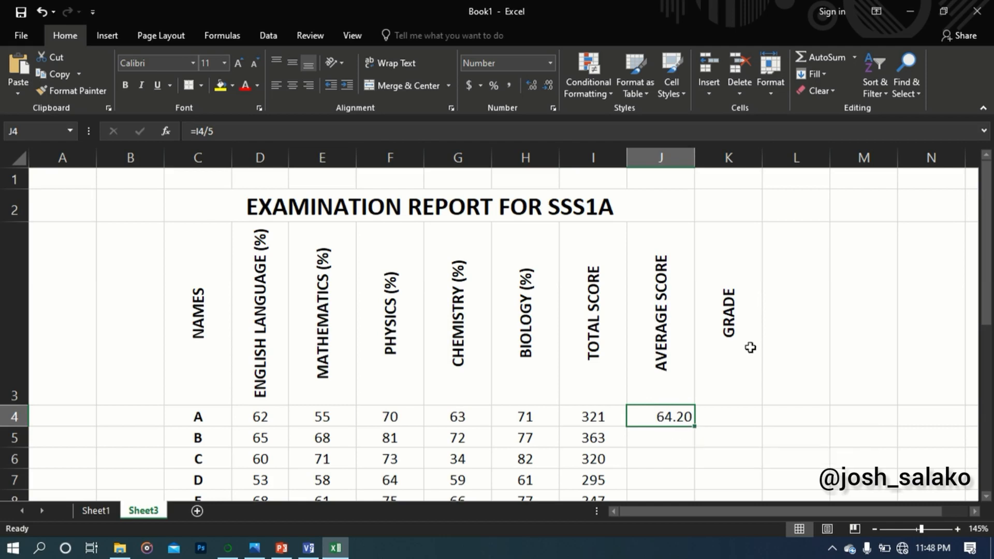
# Fill the average score formula from J4 down to J23 and look over the averages of all students
pyautogui.scroll(-1, 735, 339)
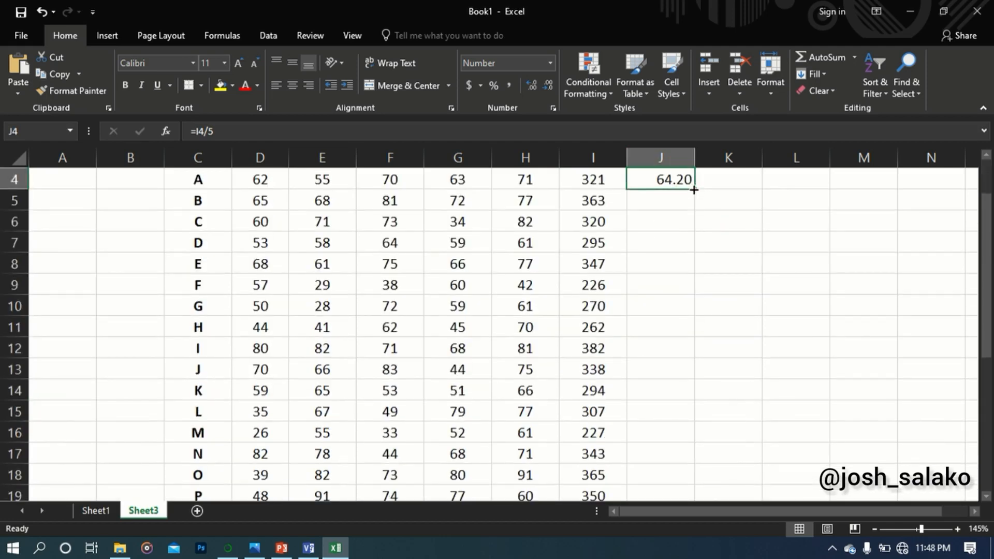
pyautogui.moveTo(693, 190); pyautogui.dragTo(688, 460)
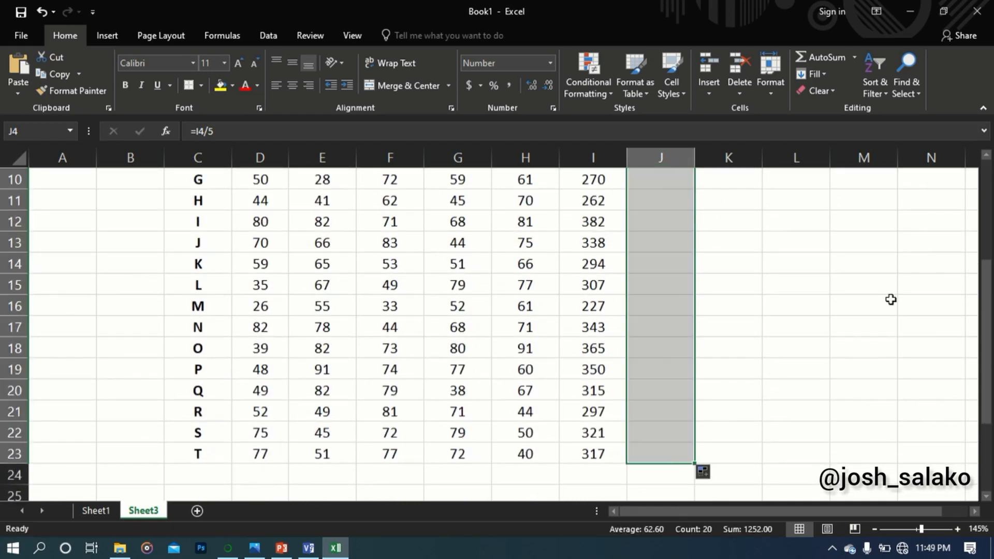
pyautogui.click(642, 252)
pyautogui.scroll(3, 683, 235)
pyautogui.scroll(-1, 683, 237)
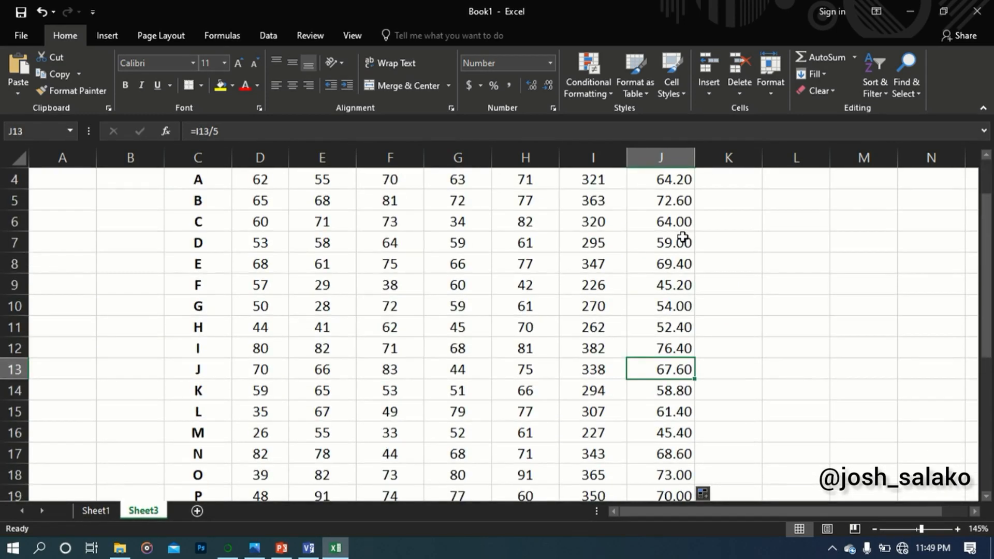
pyautogui.scroll(3, 683, 237)
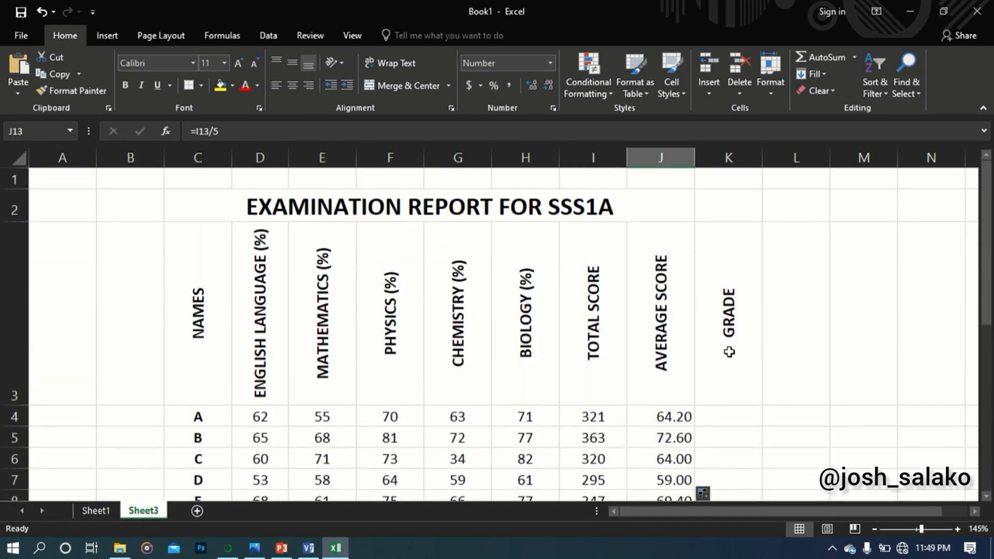
# Enter the grades B, A, B and C for students A to D in cells K4 to K7
pyautogui.click(730, 415)
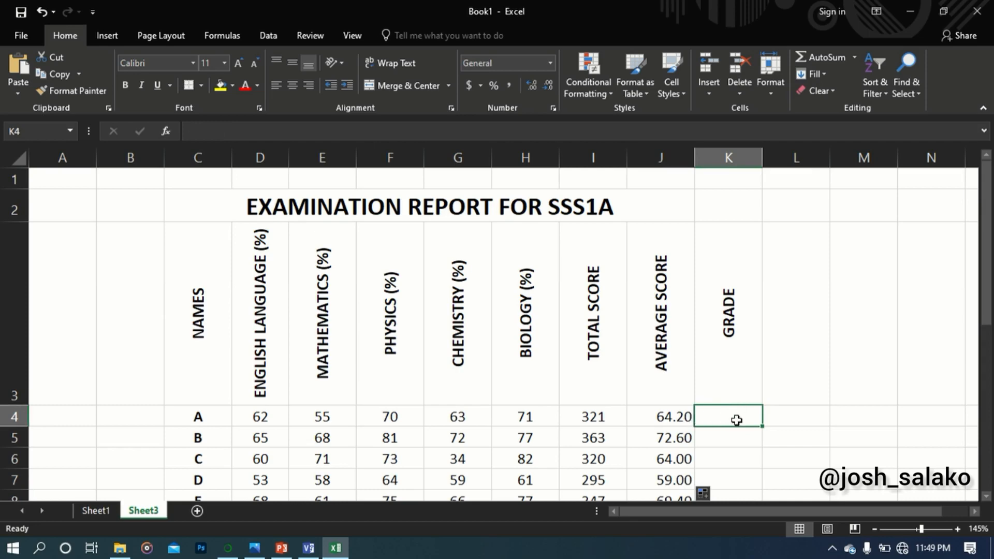
pyautogui.write('B')
pyautogui.click(729, 443)
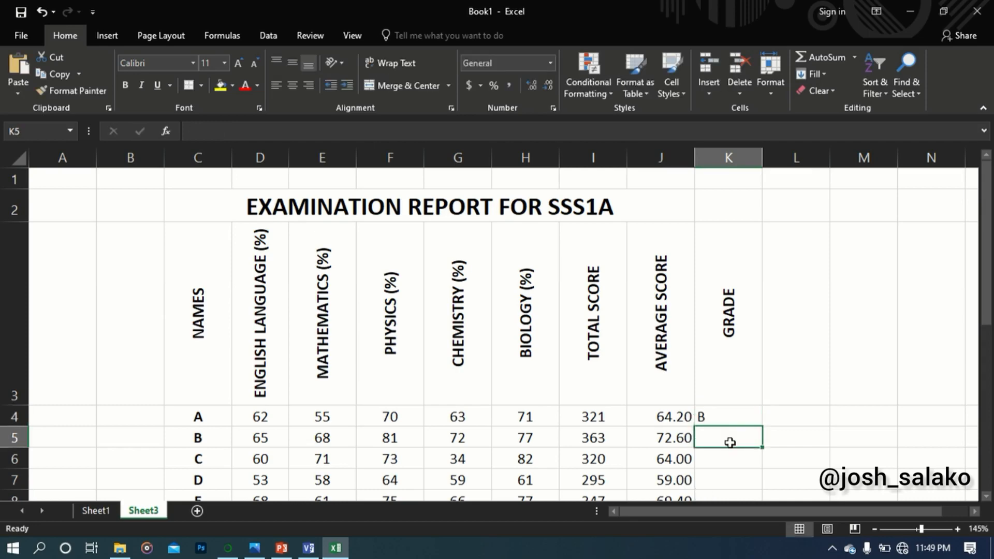
pyautogui.scroll(-1, 730, 443)
pyautogui.write('A')
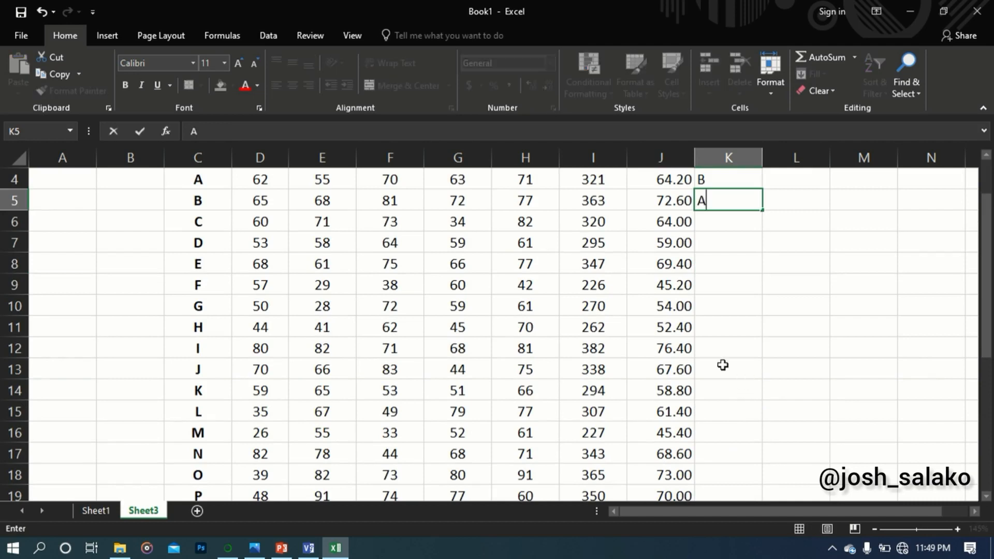
pyautogui.click(710, 227)
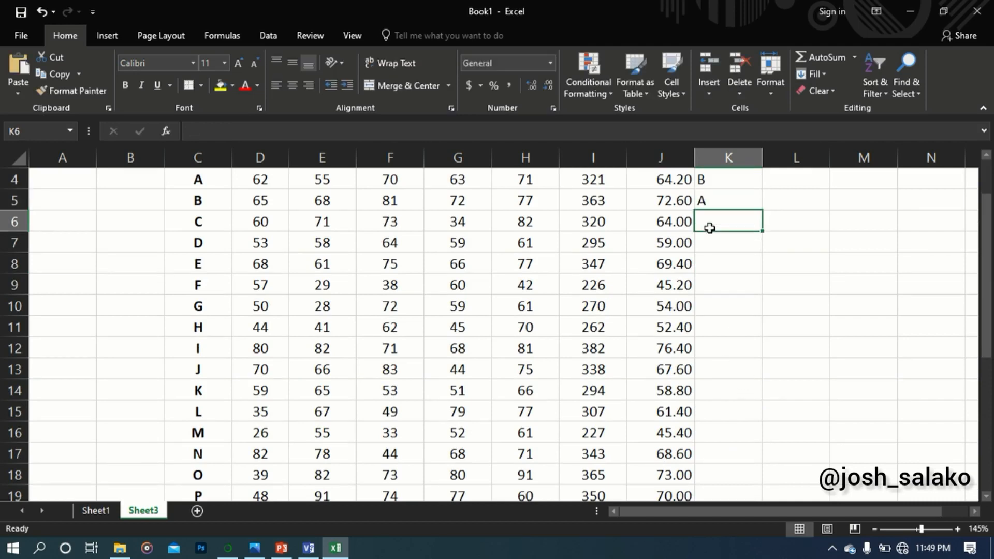
pyautogui.write('B')
pyautogui.click(714, 250)
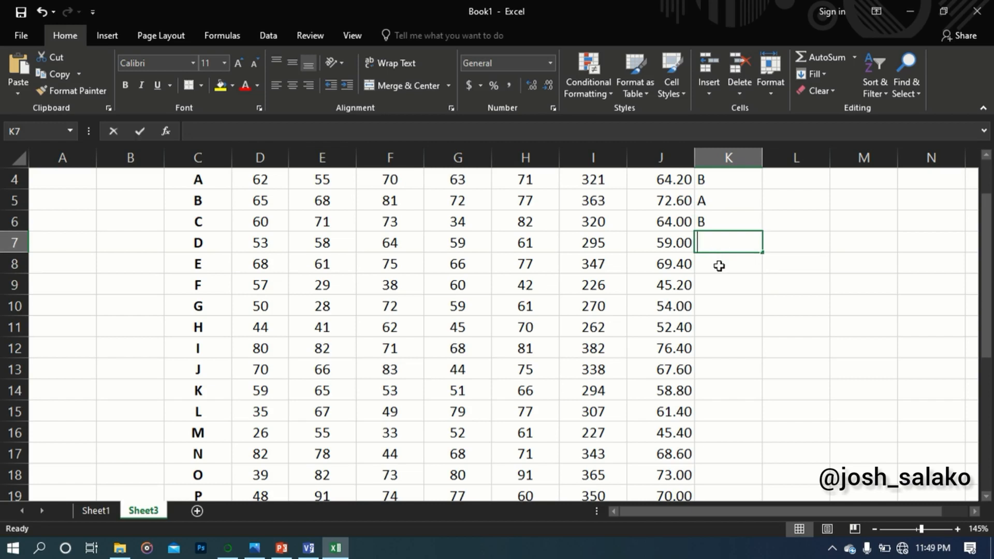
pyautogui.write('B')
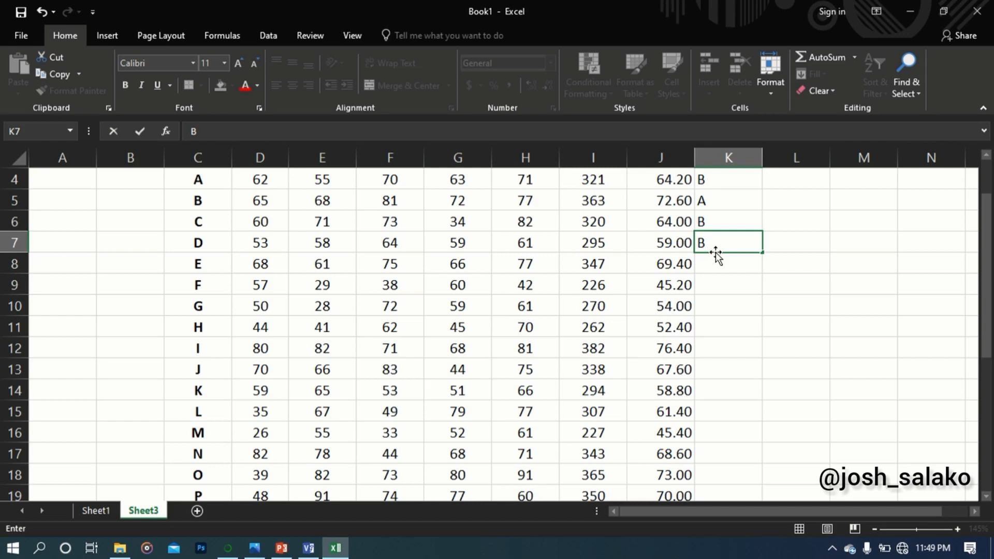
pyautogui.press('BackSpace')
pyautogui.write('C')
pyautogui.press('Return')
# Enter the grades B, D, C and C for students E to H in cells K8 to K11
pyautogui.write('B')
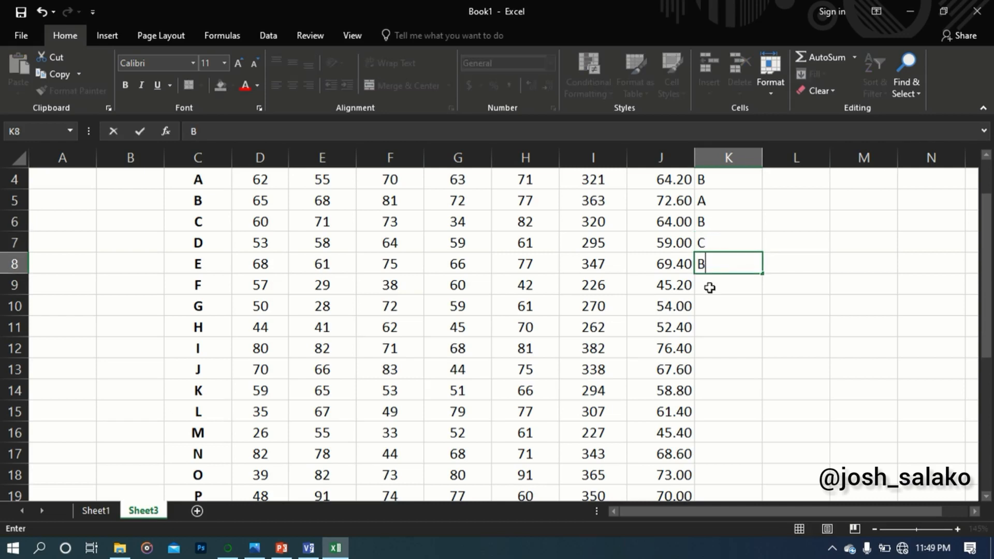
pyautogui.press('Return')
pyautogui.write('D')
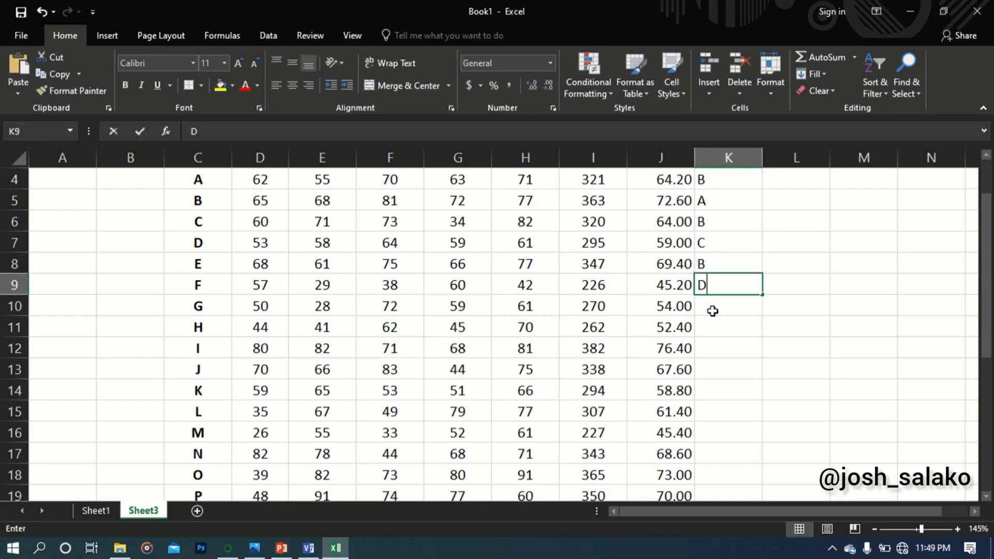
pyautogui.press('Return')
pyautogui.write('C')
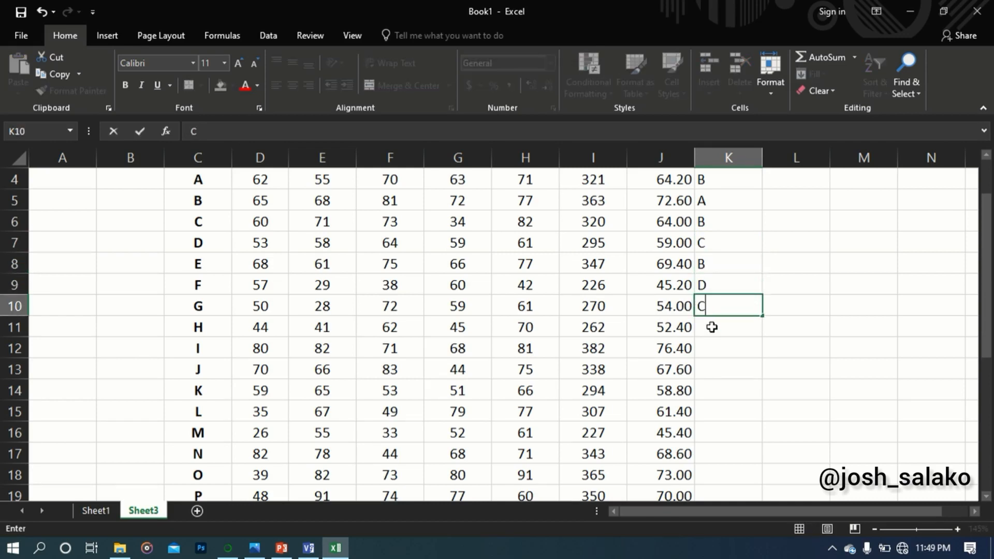
pyautogui.press('Return')
pyautogui.write('C')
pyautogui.press('Return')
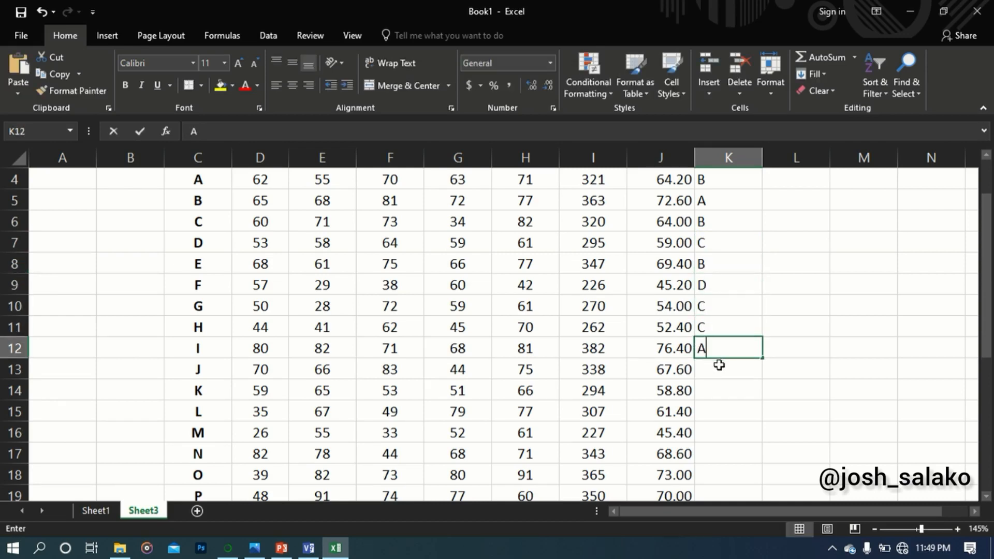
# Enter the grades A, B, C, B and D for students I to M in cells K12 to K16
pyautogui.write('A')
pyautogui.press('Return')
pyautogui.write('B')
pyautogui.press('Return')
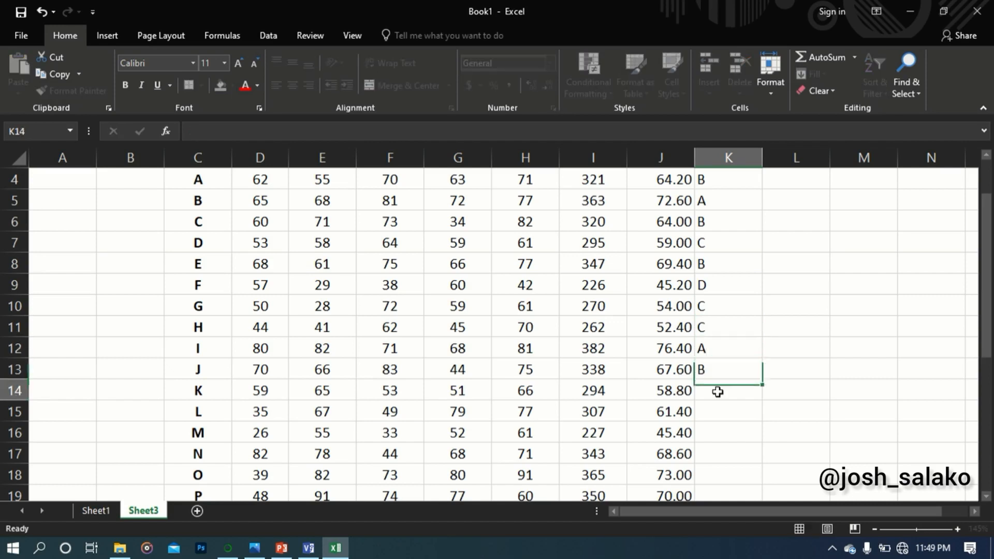
pyautogui.write('C')
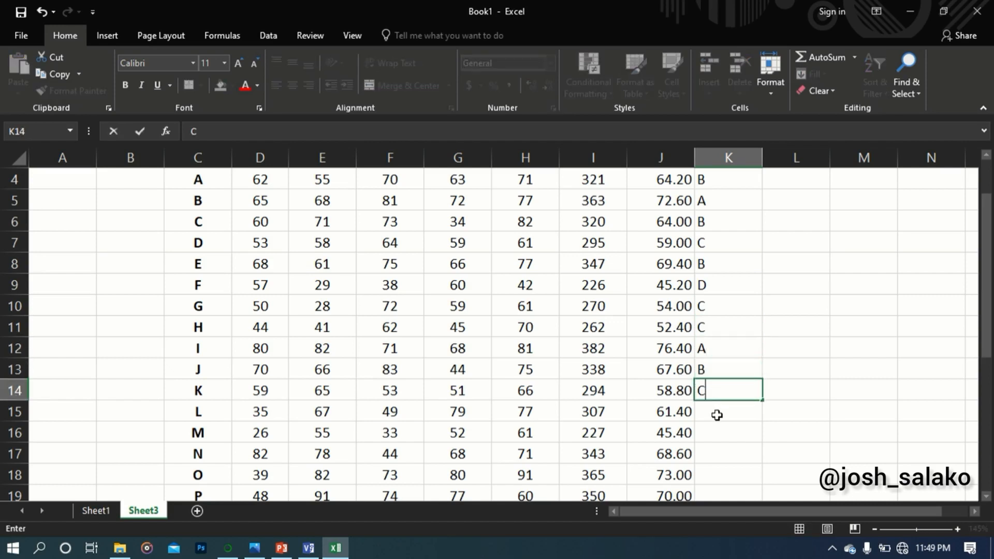
pyautogui.press('Return')
pyautogui.click(714, 437)
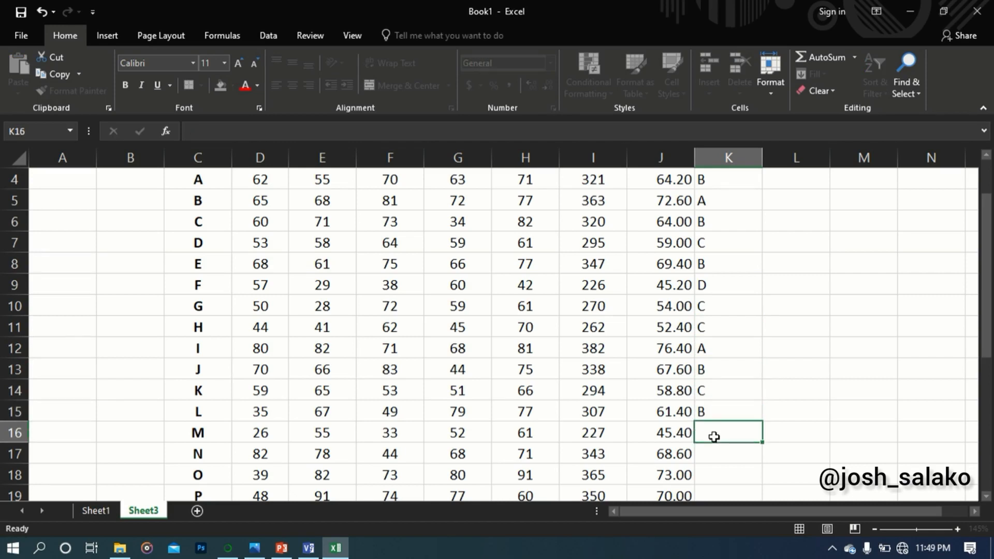
pyautogui.write('D')
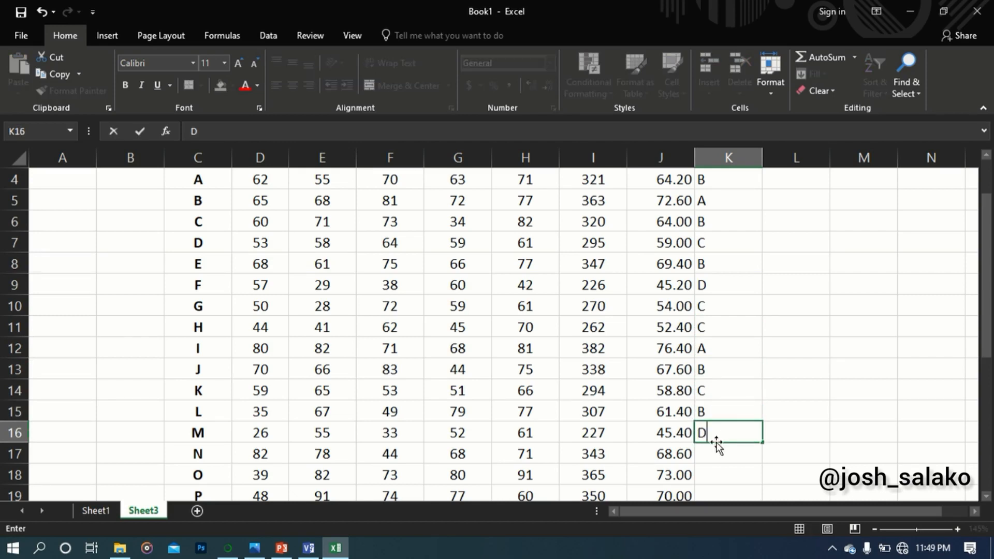
pyautogui.scroll(-1, 717, 443)
pyautogui.press('Return')
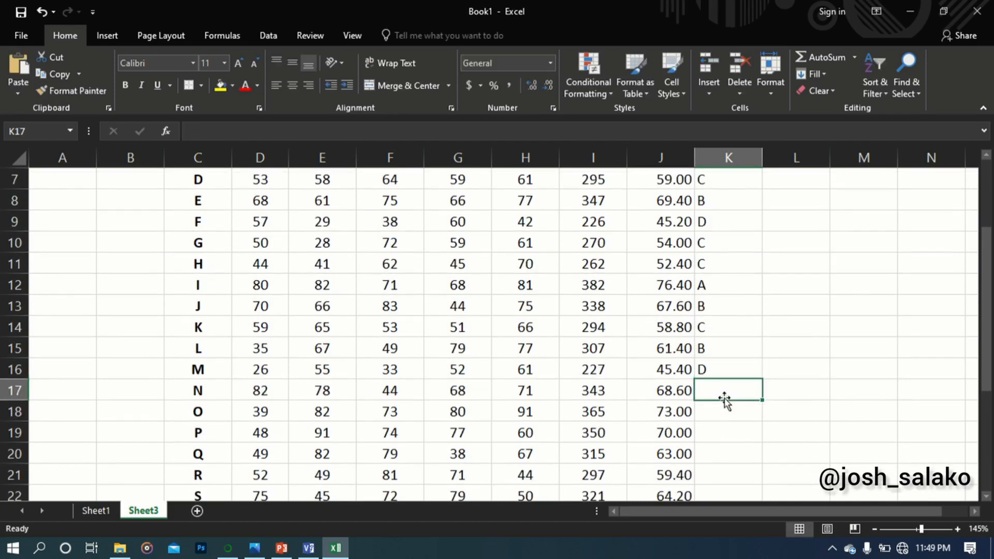
# Enter the grades B, A and A for students N to P in cells K17 to K19
pyautogui.scroll(-1, 725, 400)
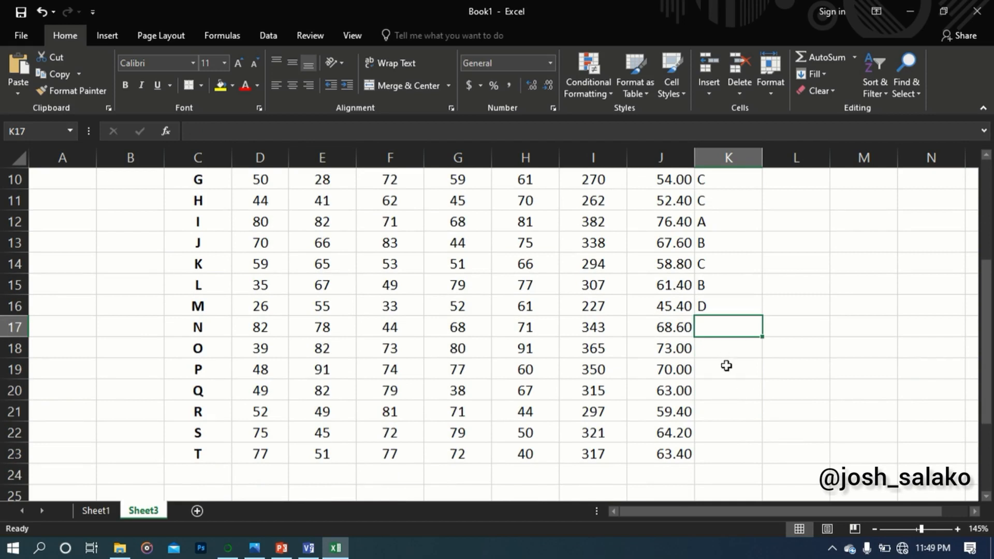
pyautogui.write('B')
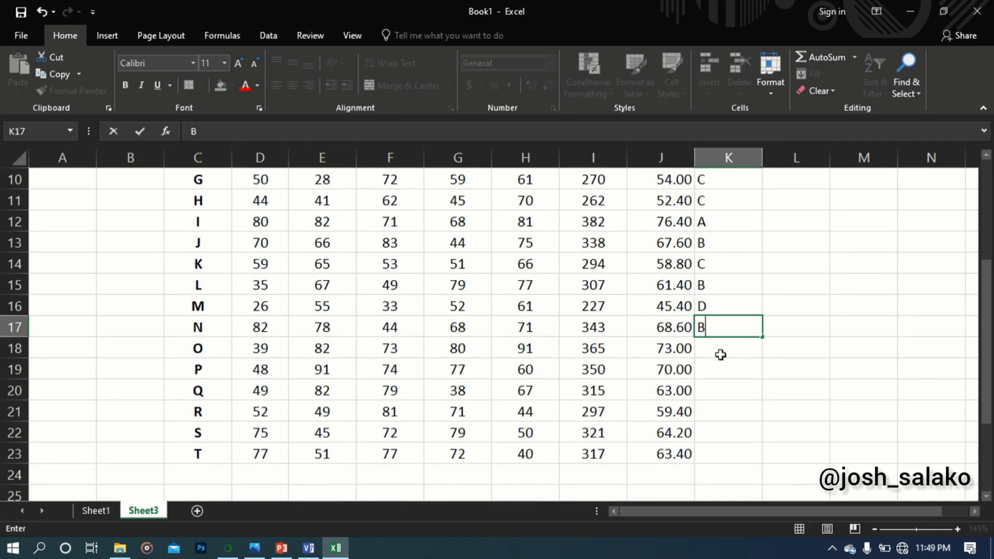
pyautogui.press('Return')
pyautogui.write('A')
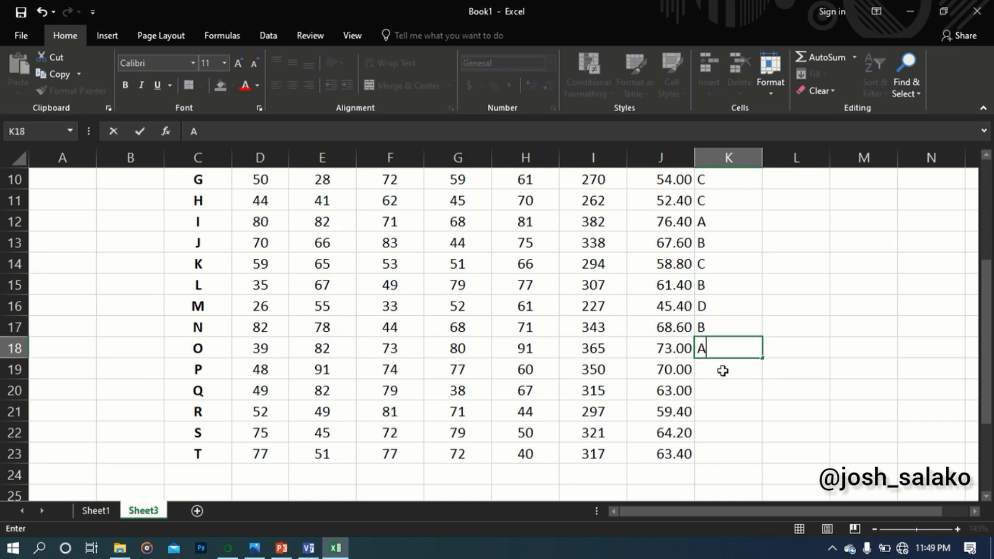
pyautogui.press('Return')
pyautogui.write('A')
pyautogui.press('Return')
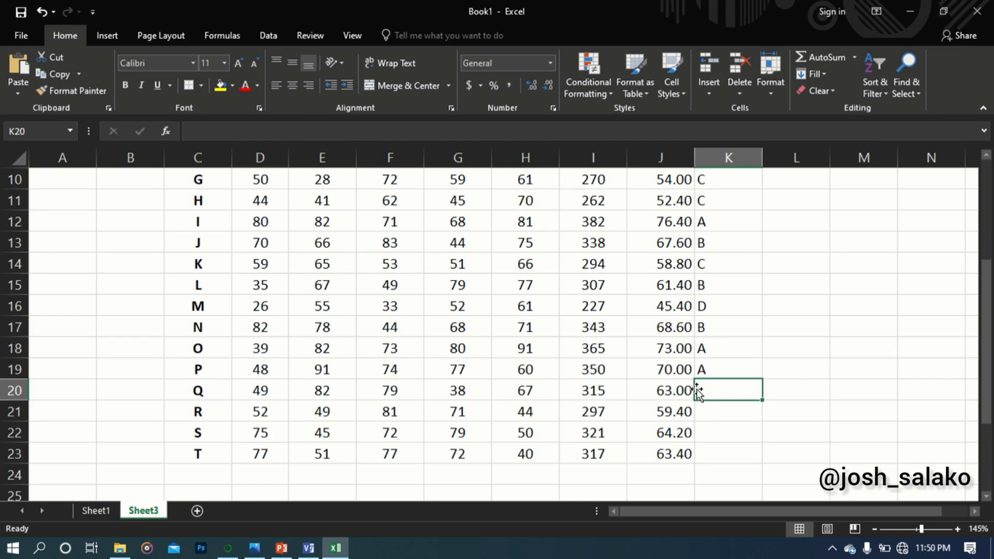
# Enter the grades B, C, B and B for students Q to T in cells K20 to K23
pyautogui.write('B')
pyautogui.press('Return')
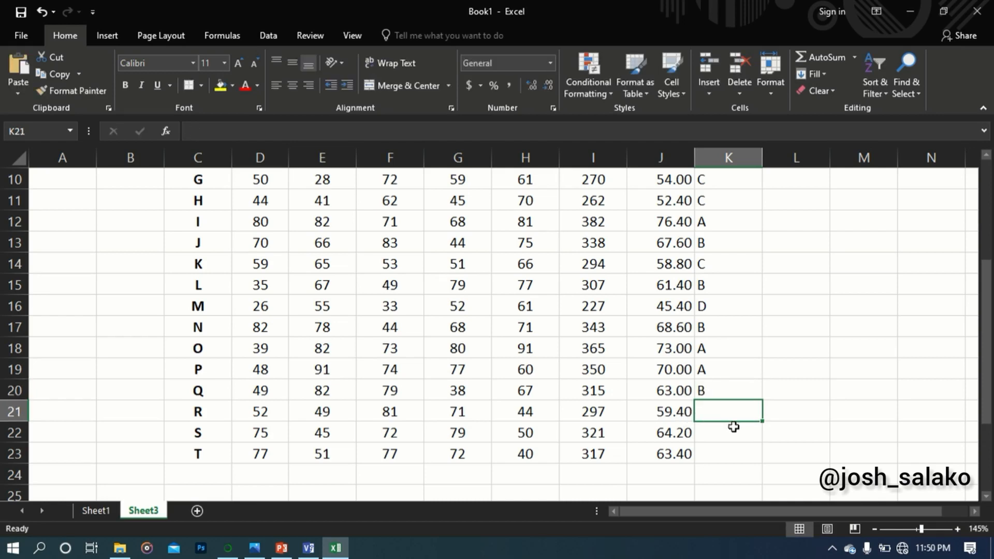
pyautogui.write('C')
pyautogui.press('Return')
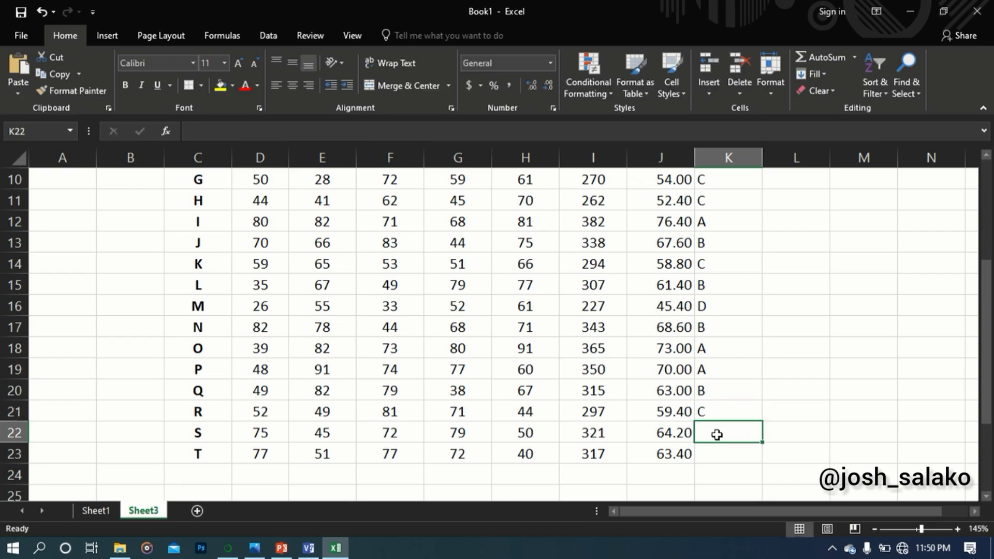
pyautogui.write('B')
pyautogui.press('Return')
pyautogui.write('B')
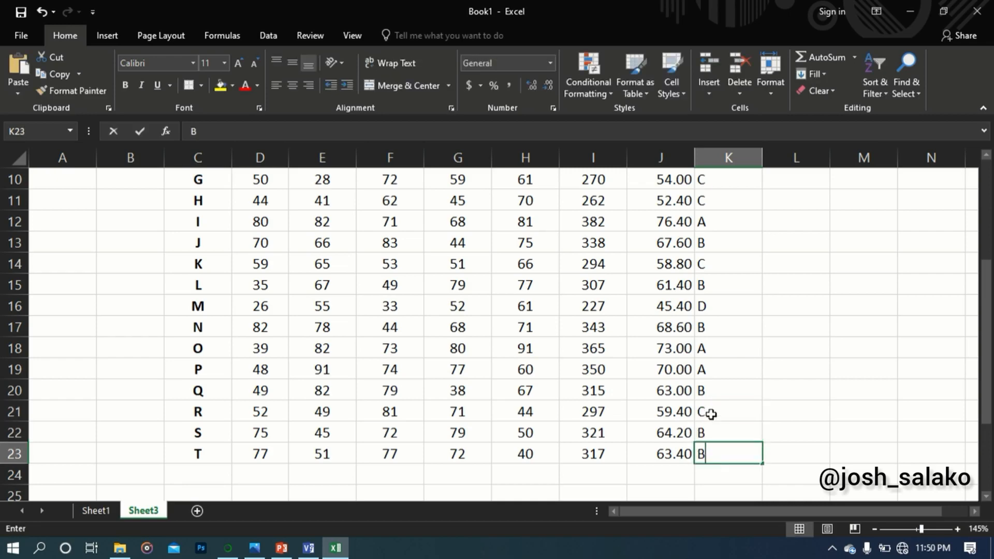
pyautogui.scroll(-1, 548, 400)
pyautogui.scroll(1, 552, 397)
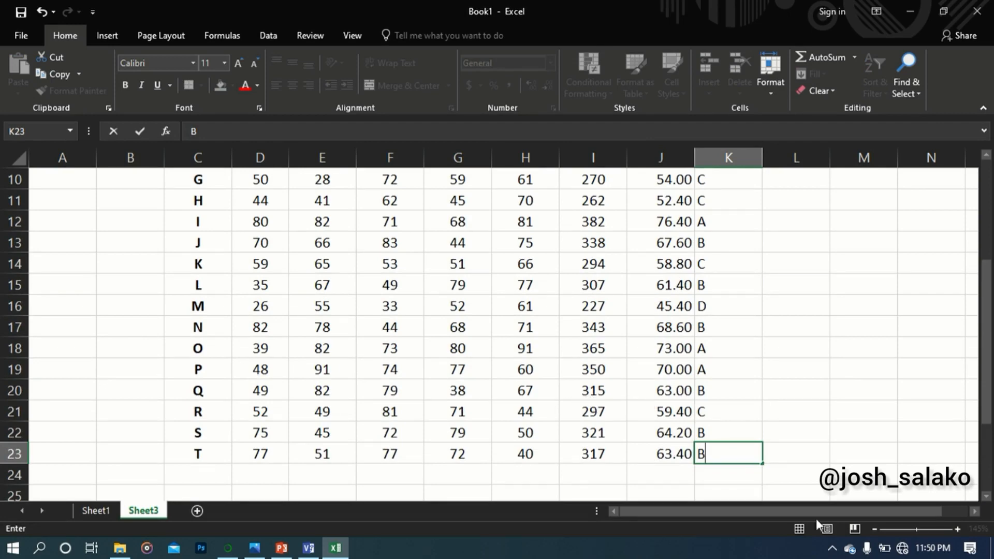
pyautogui.click(781, 468)
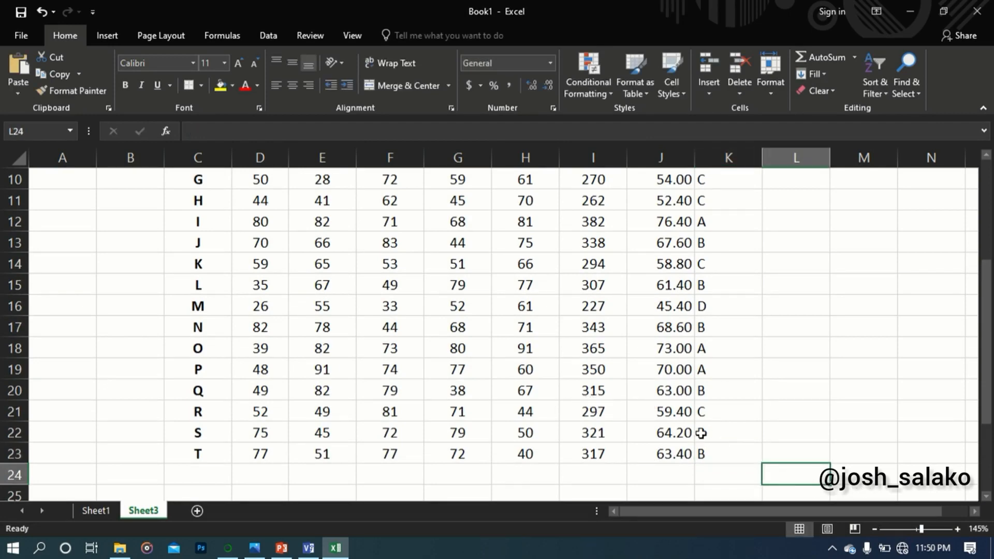
# Total the English Language scores in D4 to D23 with AutoSum, placing the result in D24
pyautogui.keyDown('ctrl'); pyautogui.scroll(-1, 700, 432); pyautogui.keyUp('ctrl')
pyautogui.keyDown('ctrl'); pyautogui.scroll(-1, 701, 432); pyautogui.keyUp('ctrl')
pyautogui.scroll(2, 419, 340)
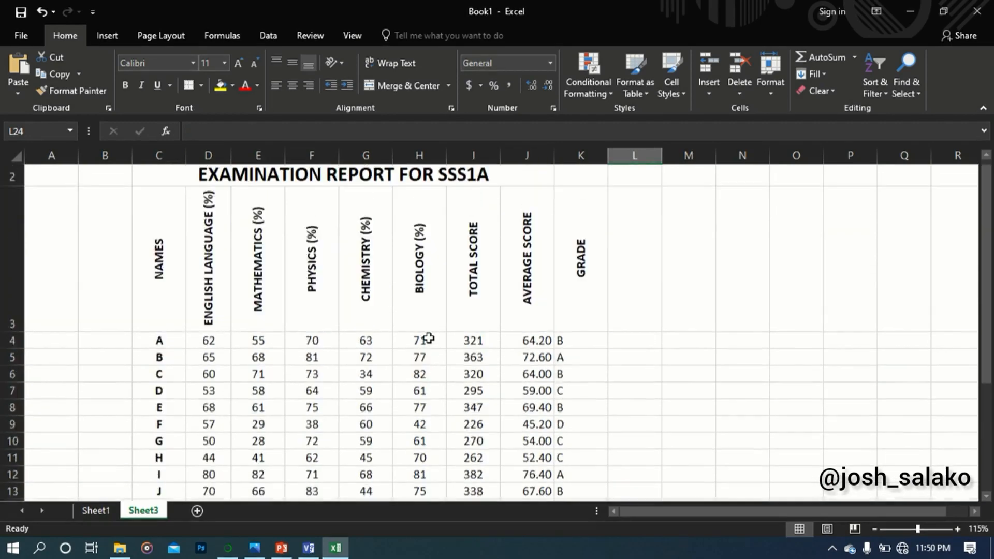
pyautogui.scroll(-1, 404, 341)
pyautogui.scroll(1, 207, 217)
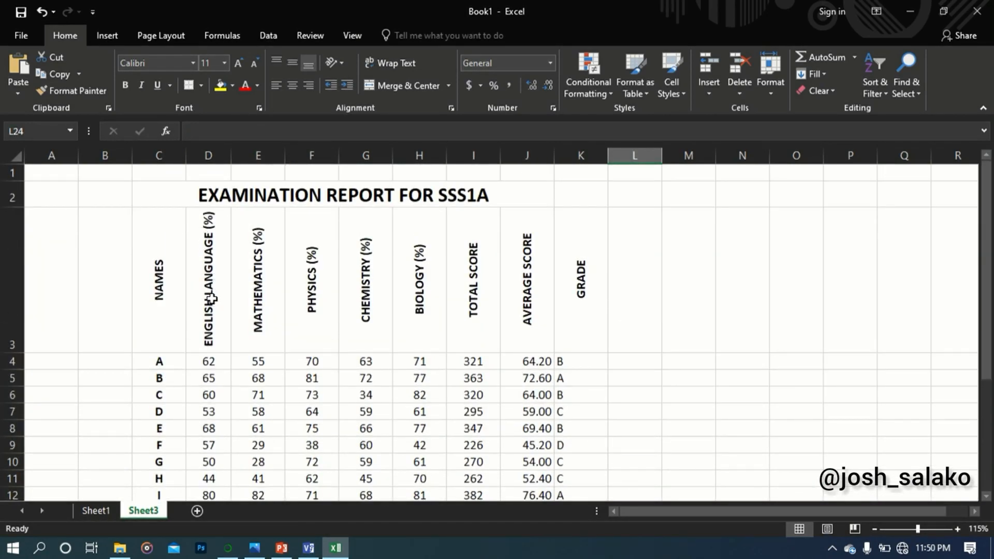
pyautogui.scroll(-1, 209, 243)
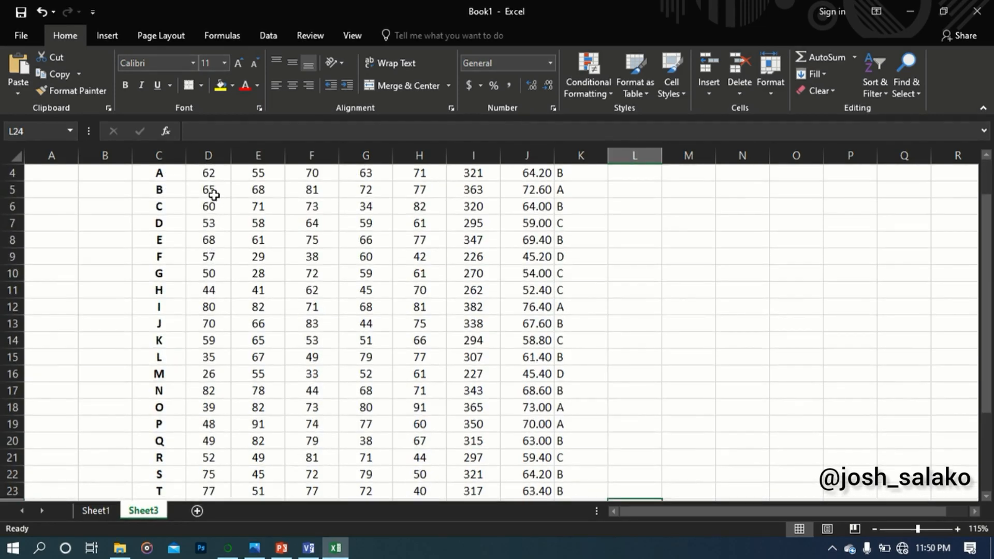
pyautogui.scroll(1, 213, 194)
pyautogui.moveTo(210, 362); pyautogui.dragTo(218, 423)
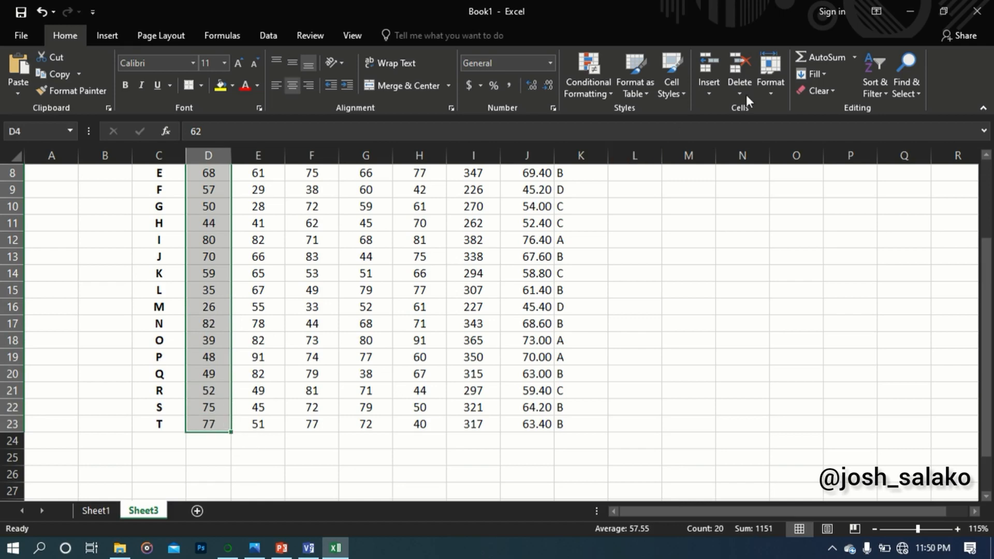
pyautogui.click(824, 57)
pyautogui.scroll(-2, 304, 295)
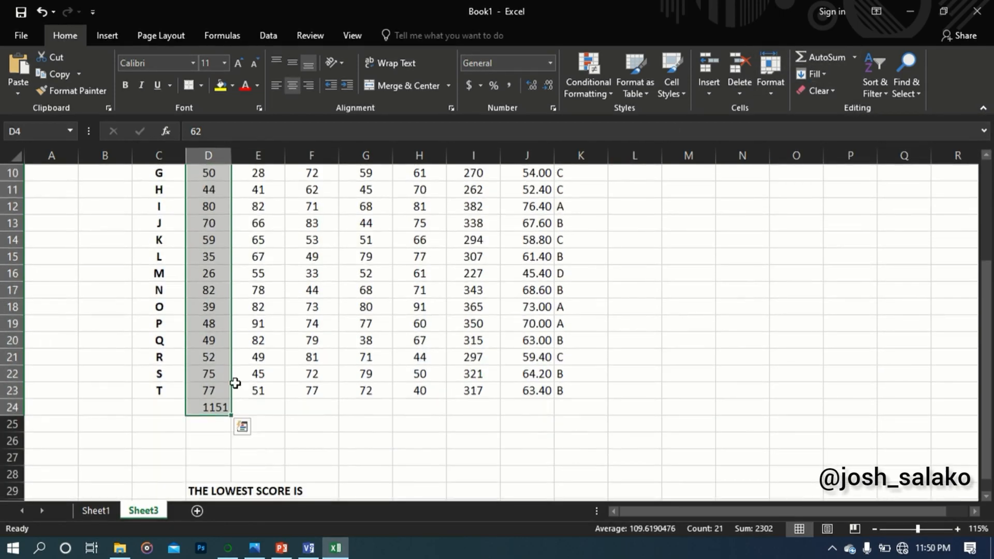
# Fill the English Language total formula from D24 into E24 to sum the Mathematics scores
pyautogui.click(210, 403)
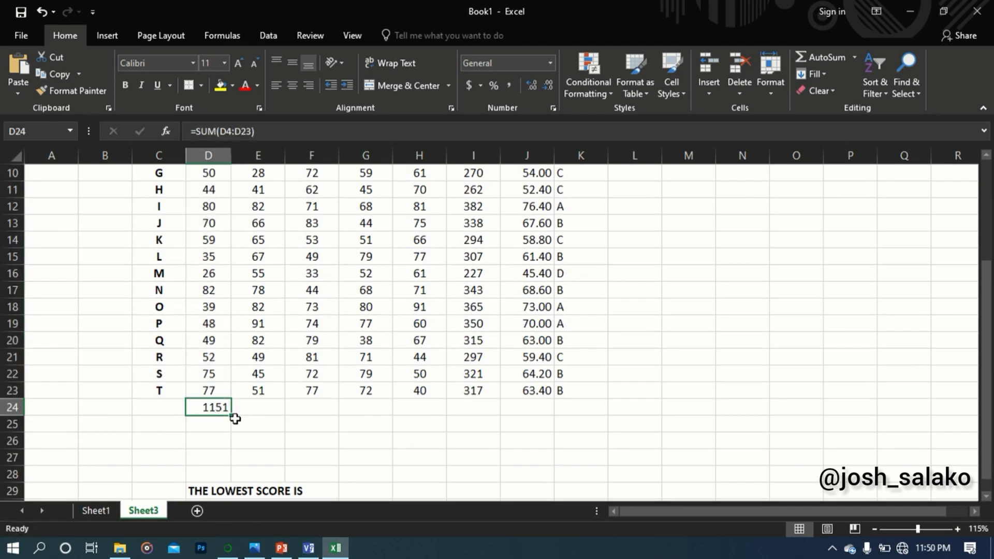
pyautogui.moveTo(231, 413); pyautogui.dragTo(287, 413)
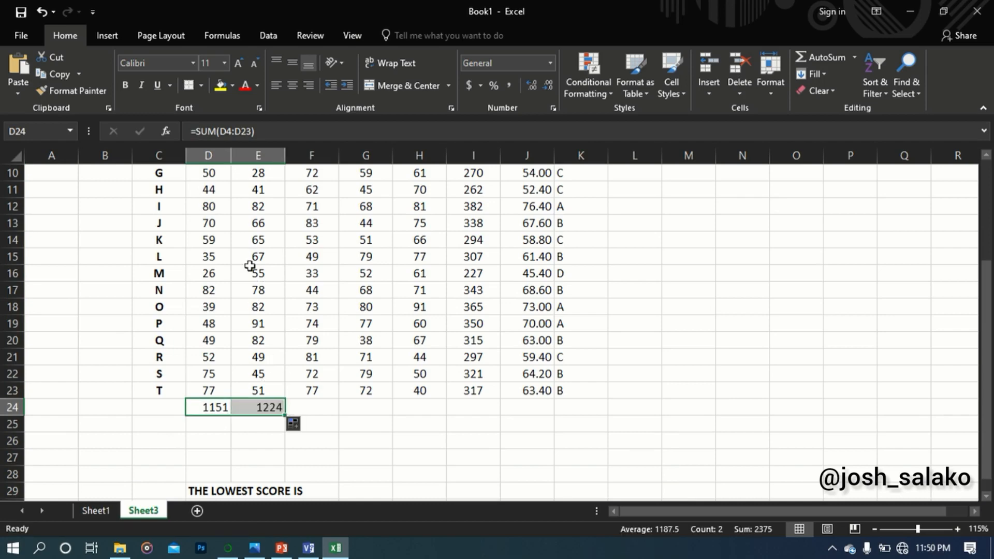
pyautogui.scroll(3, 254, 197)
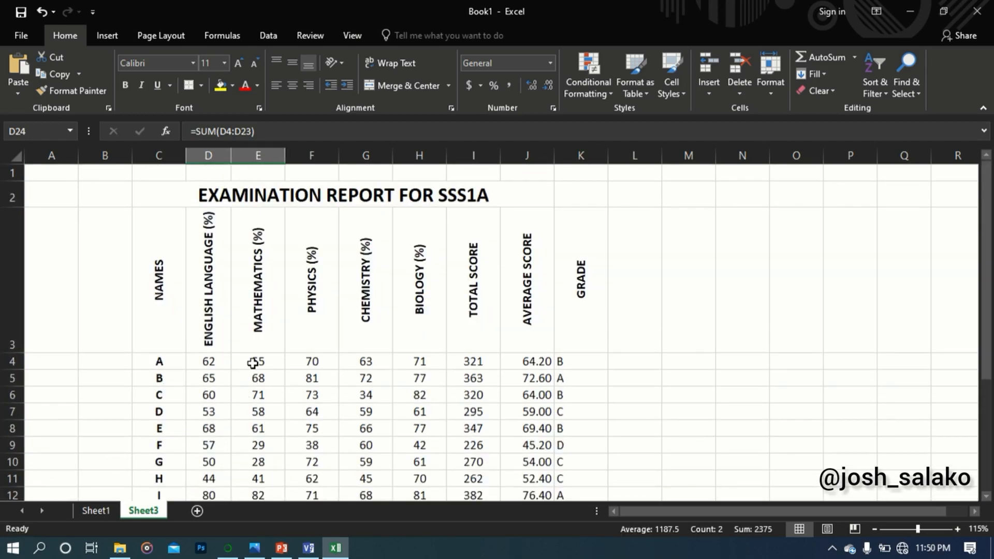
pyautogui.moveTo(253, 364); pyautogui.dragTo(278, 459)
pyautogui.click(328, 468)
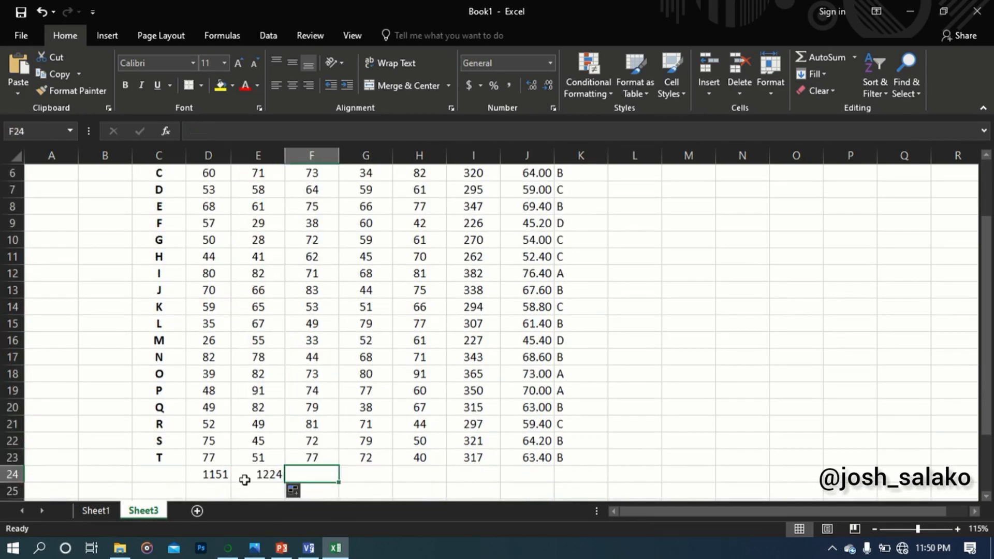
# Fill the Mathematics total formula from E24 across to H24 for Physics, Chemistry and Biology
pyautogui.click(248, 475)
pyautogui.moveTo(286, 482); pyautogui.dragTo(448, 475)
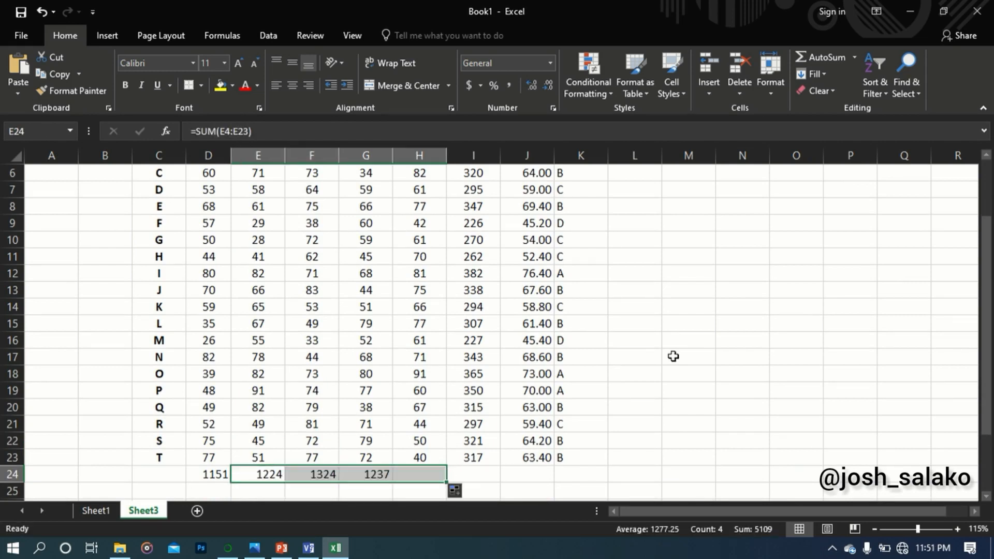
pyautogui.click(496, 474)
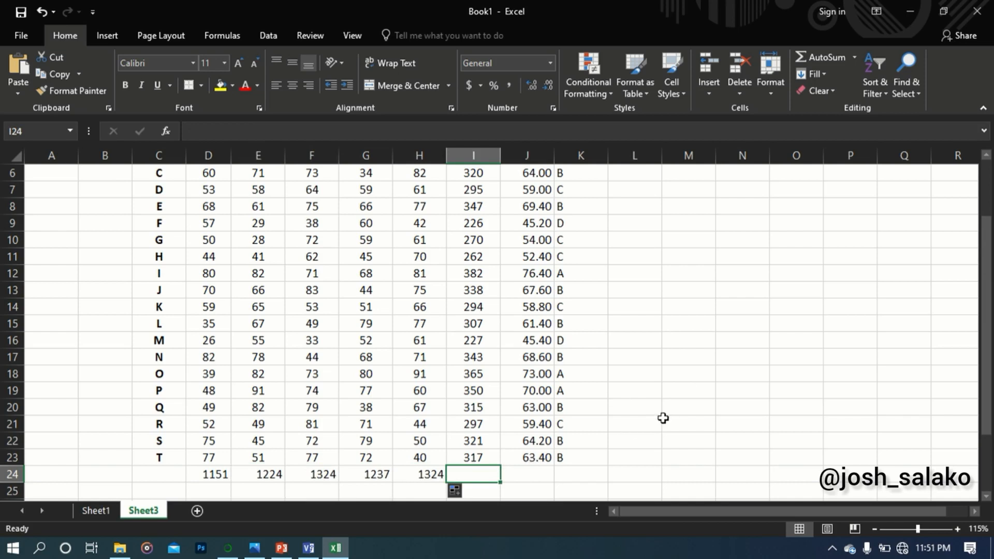
pyautogui.scroll(-1, 664, 417)
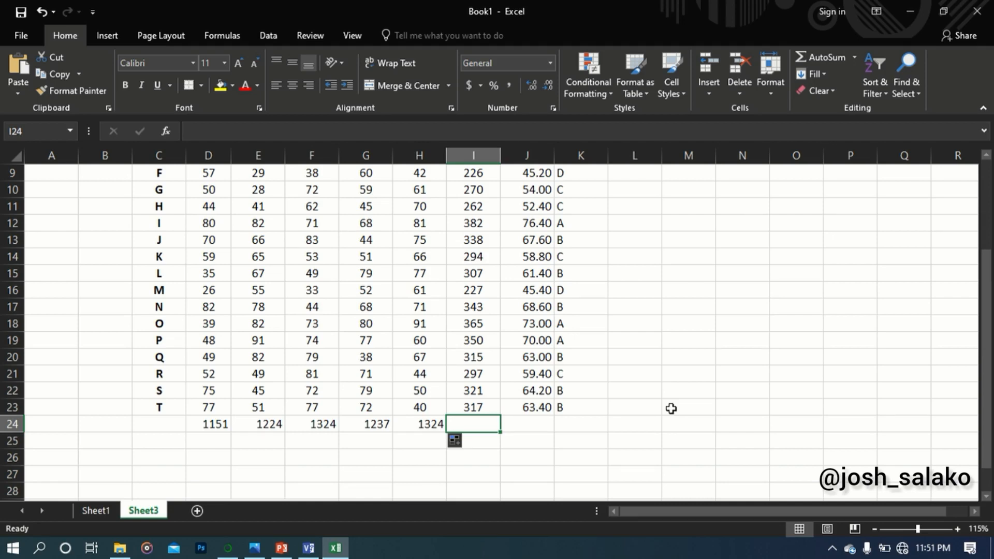
# Check the subject totals and their formulas one by one in cells D24 to H24
pyautogui.click(216, 424)
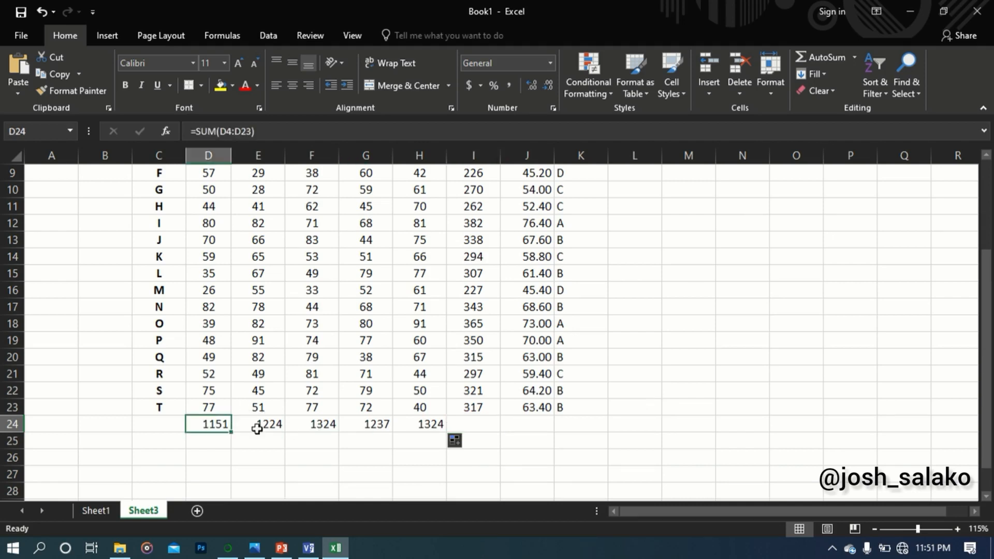
pyautogui.click(266, 427)
pyautogui.click(318, 426)
pyautogui.click(370, 427)
pyautogui.click(423, 426)
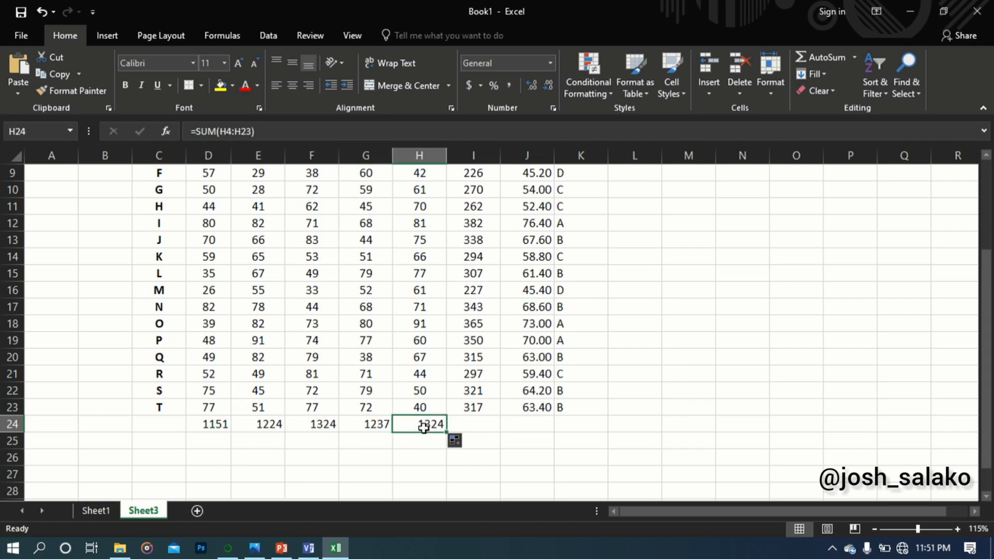
pyautogui.click(483, 425)
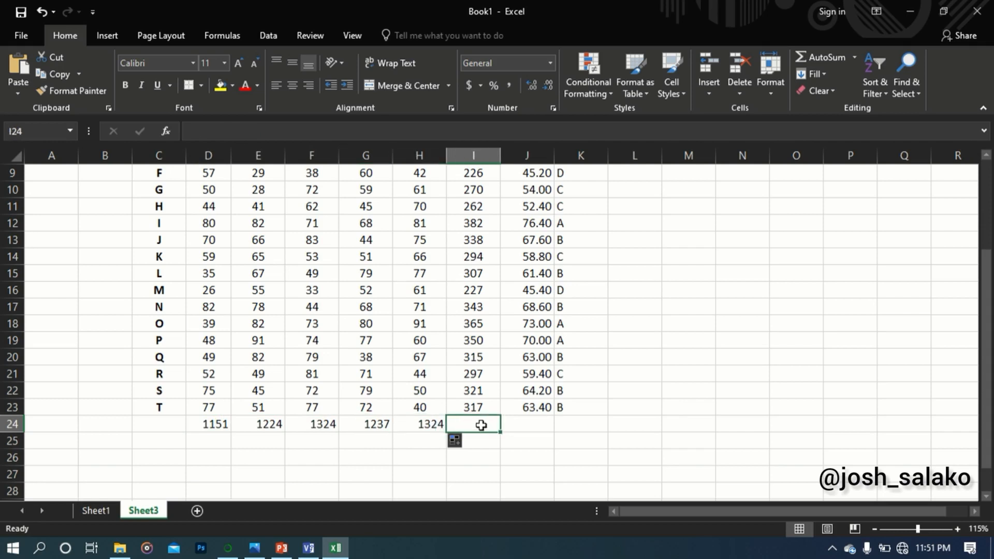
pyautogui.click(429, 423)
pyautogui.click(375, 423)
pyautogui.click(315, 422)
pyautogui.click(248, 423)
pyautogui.click(218, 423)
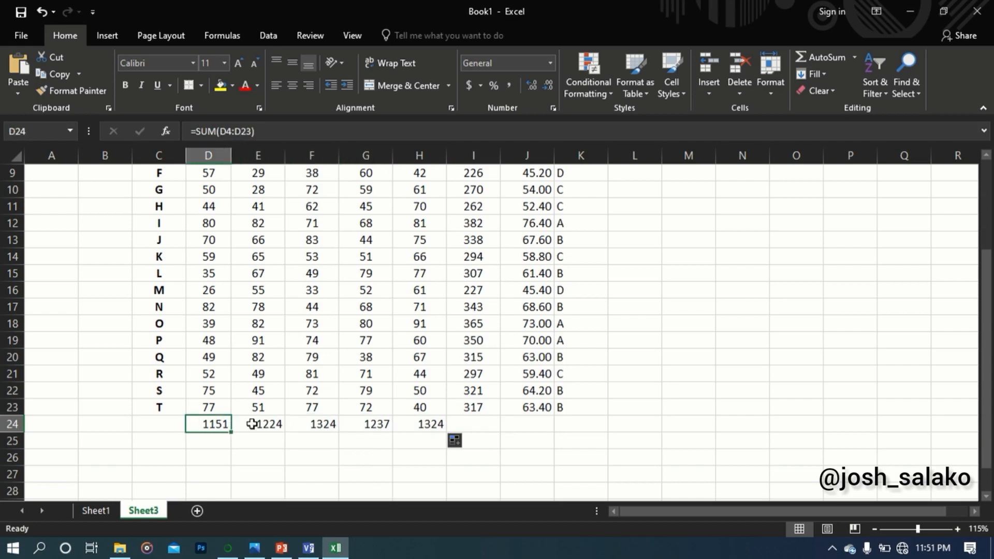
# Total the subject totals in D24 to H24 with a SUM formula in I24
pyautogui.click(476, 425)
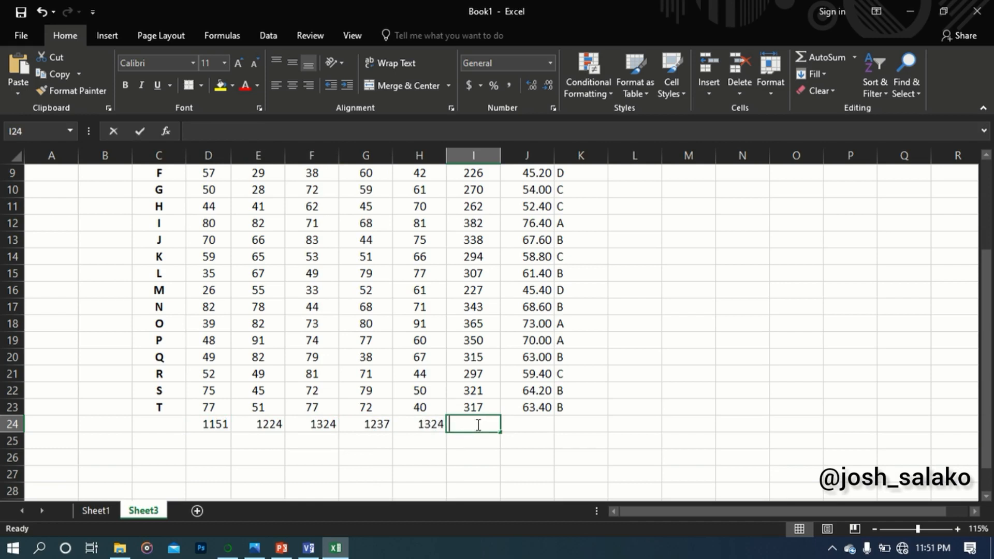
pyautogui.write('=SUM')
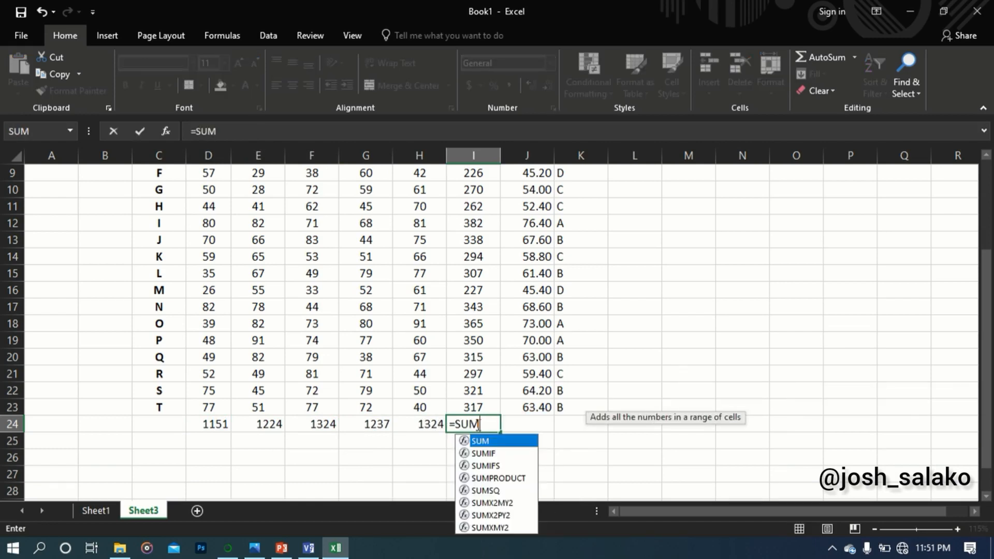
pyautogui.write('(')
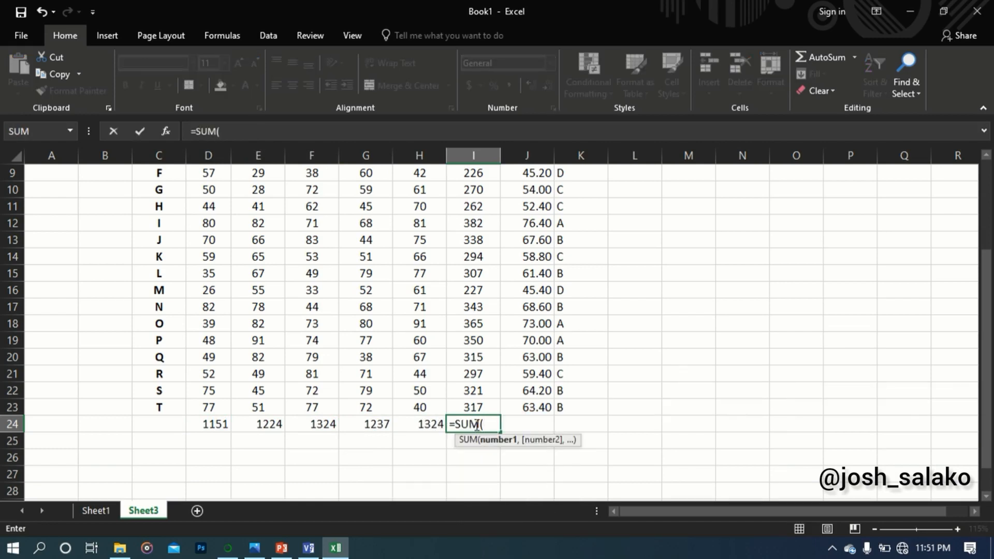
pyautogui.click(215, 428)
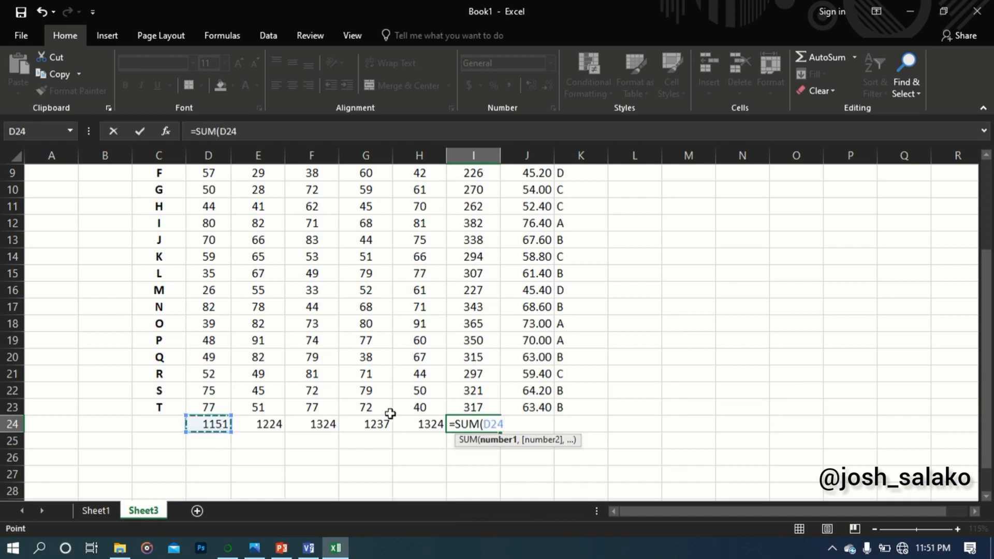
pyautogui.press('F8')
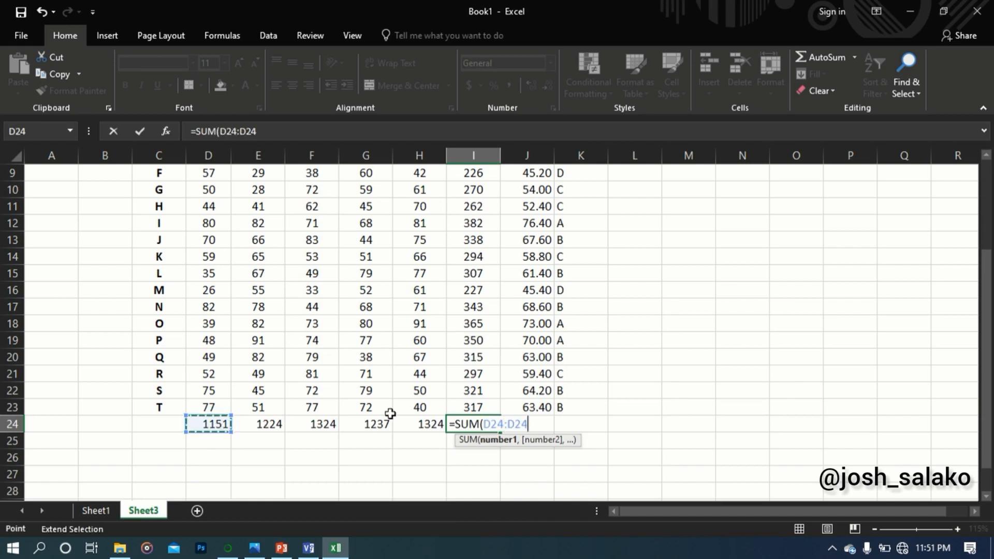
pyautogui.click(420, 423)
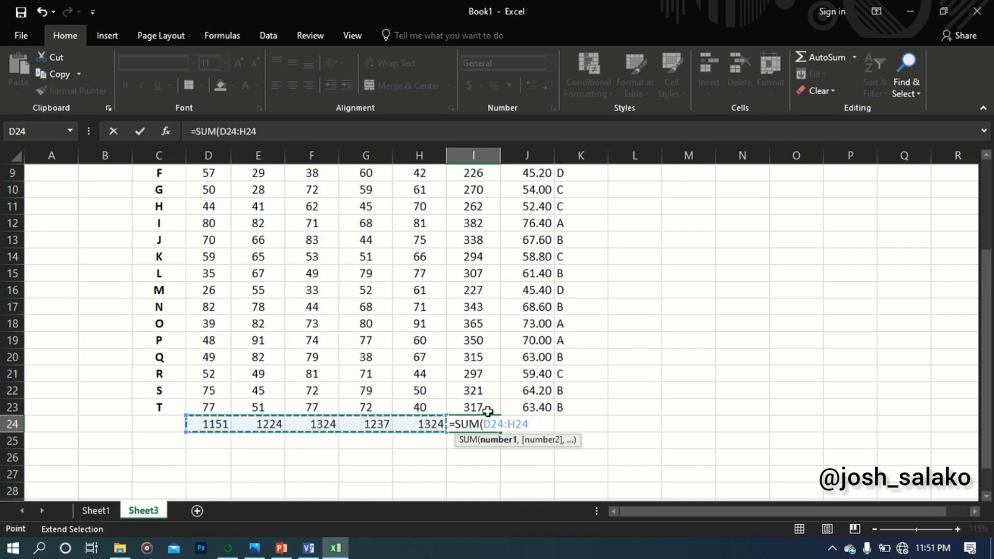
pyautogui.write(')')
pyautogui.press('Return')
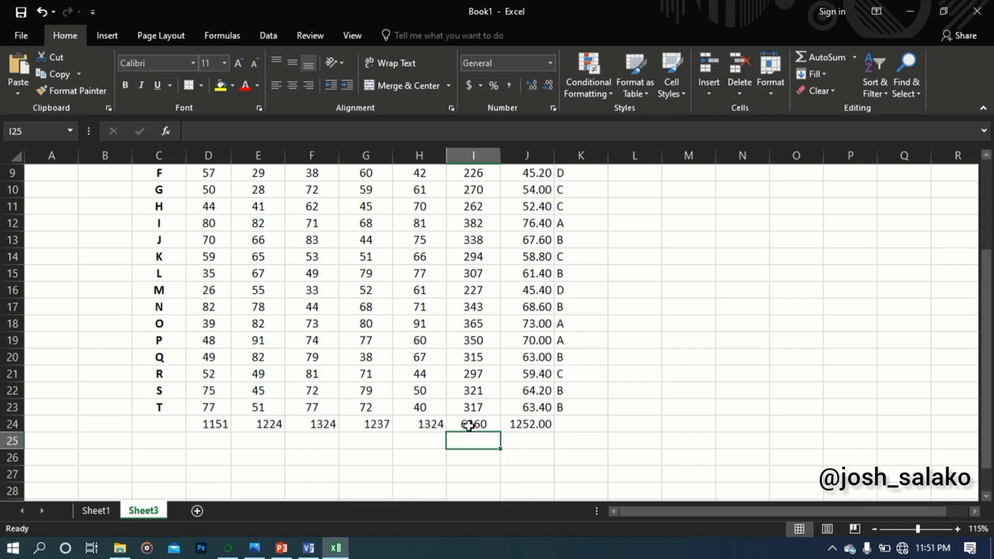
# Check the overall total in I24 and the average in J24, along with the formulas behind them
pyautogui.click(469, 425)
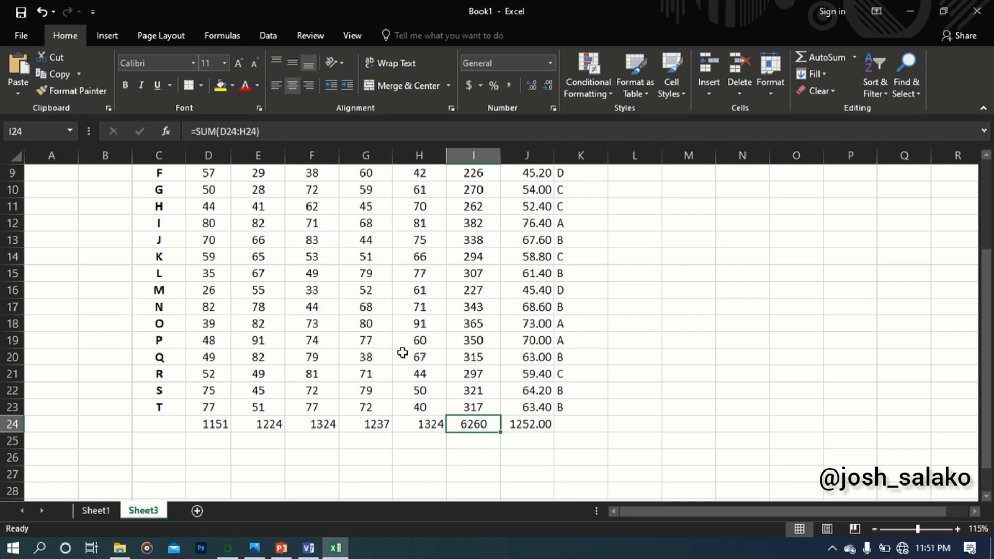
pyautogui.click(426, 426)
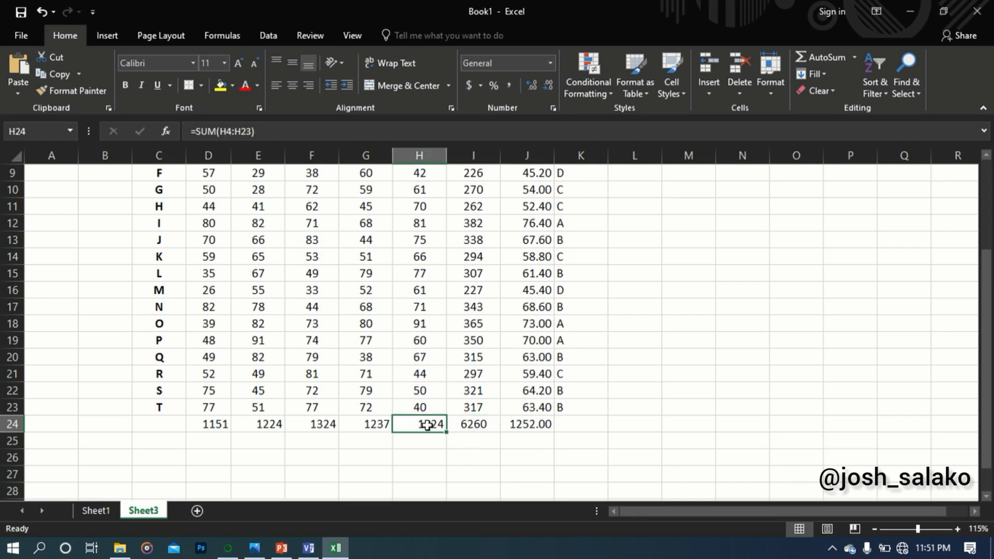
pyautogui.click(476, 424)
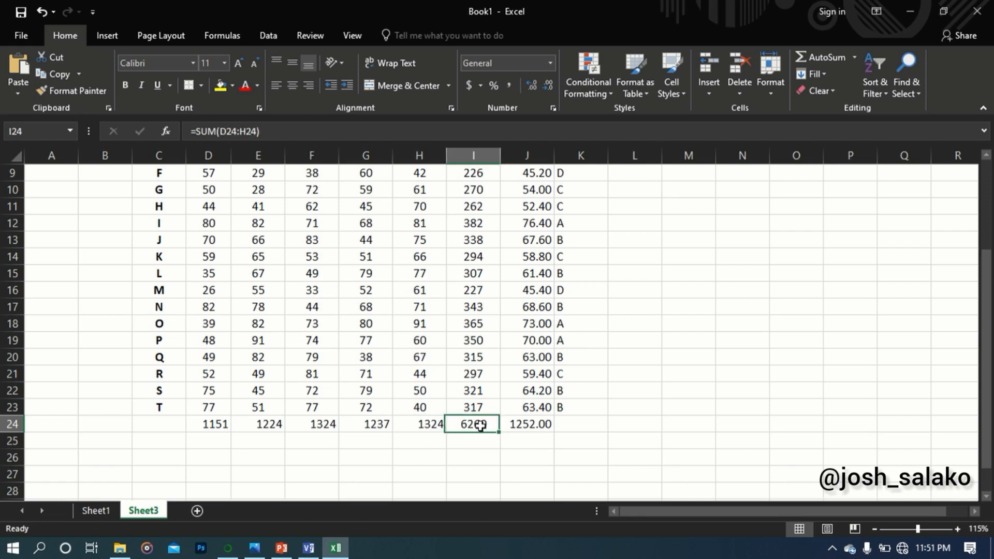
pyautogui.click(540, 423)
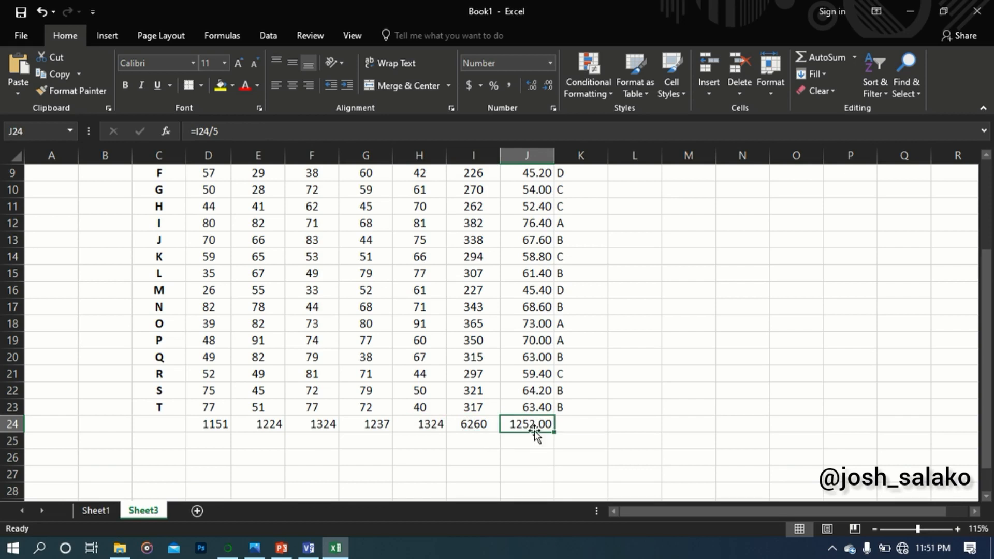
pyautogui.click(471, 426)
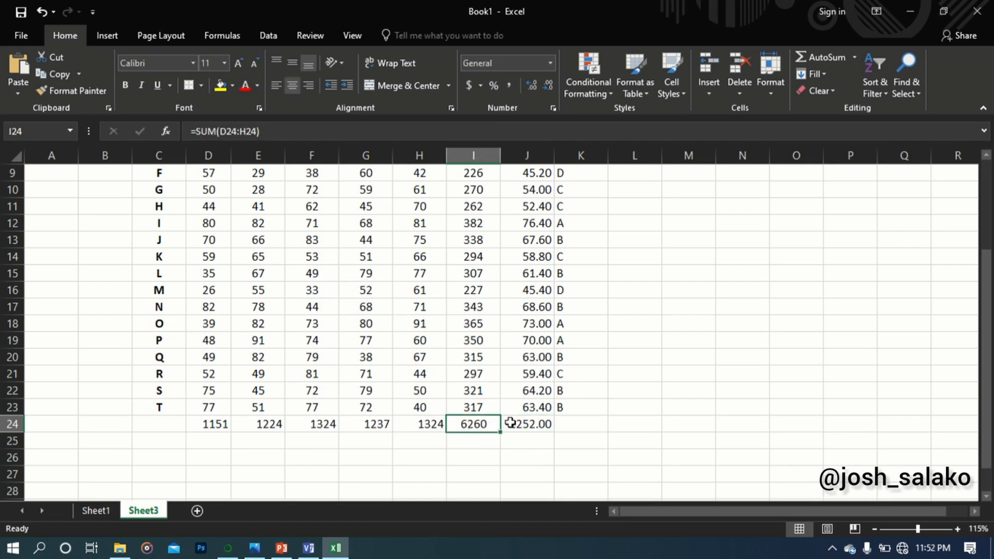
pyautogui.click(527, 422)
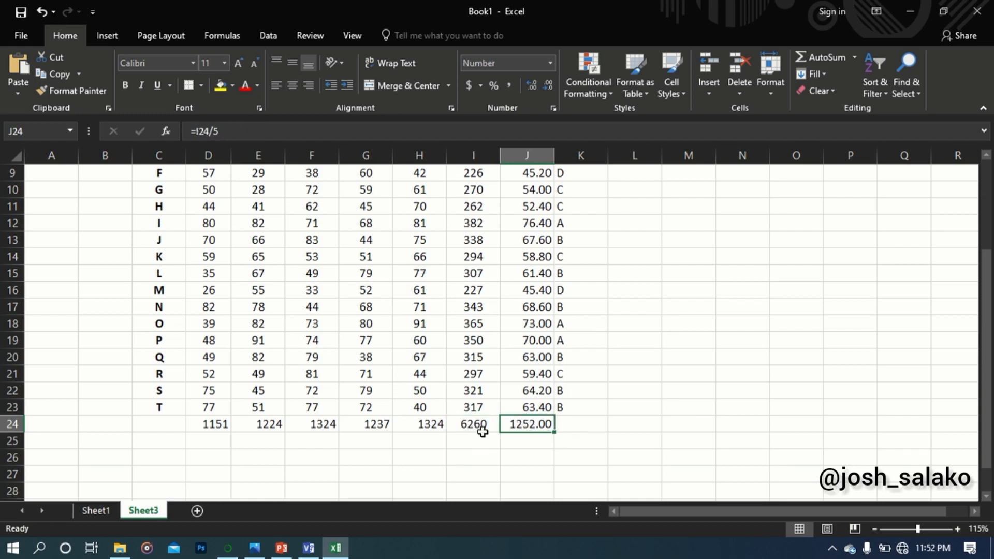
pyautogui.click(468, 422)
pyautogui.click(523, 429)
# Begin a MIN formula in G29, beside the label THE LOWEST SCORE IS
pyautogui.scroll(-2, 537, 366)
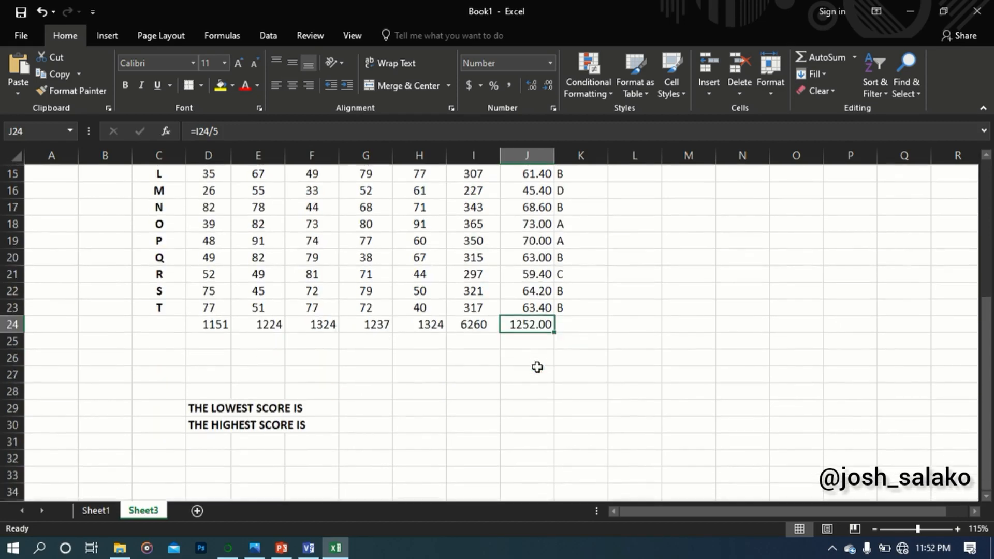
pyautogui.click(361, 409)
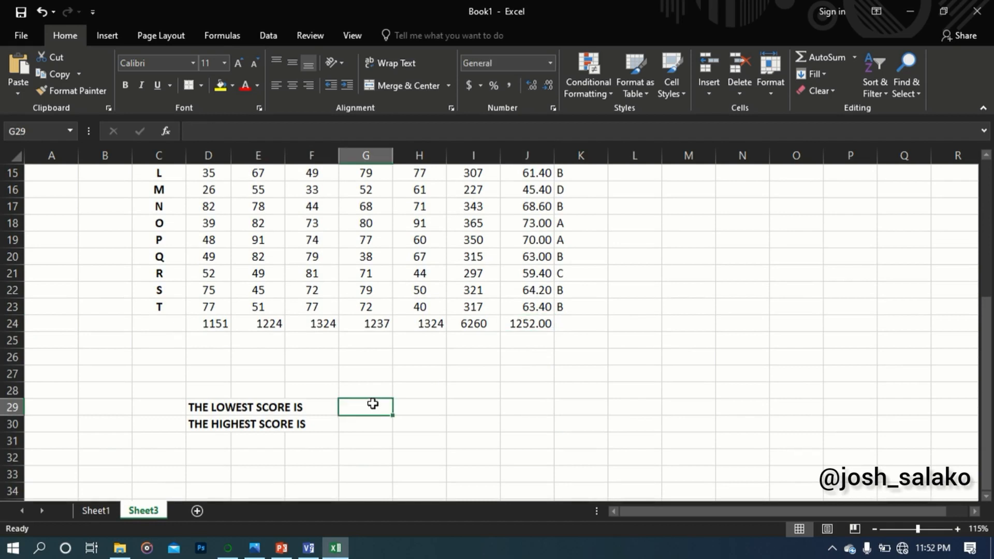
pyautogui.write('=MIN')
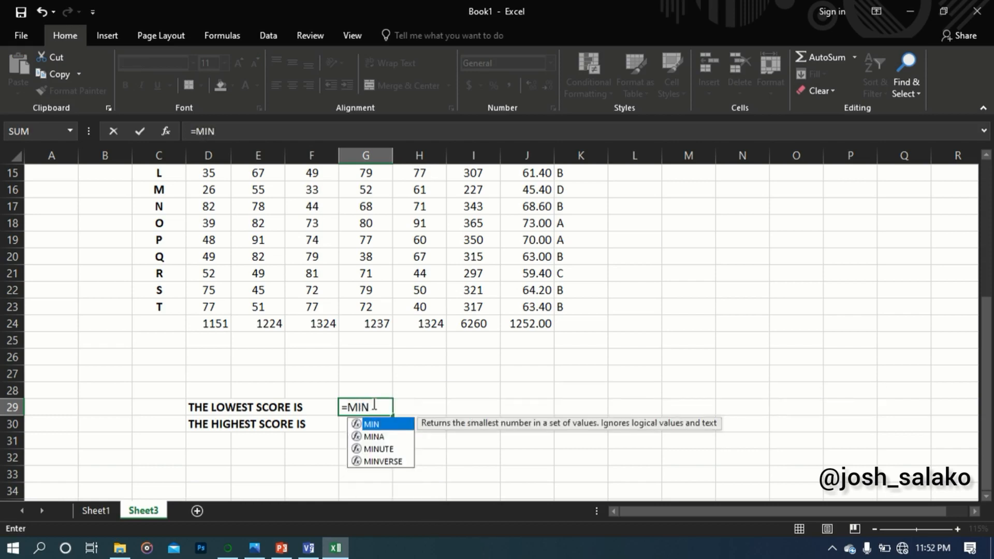
pyautogui.write('(')
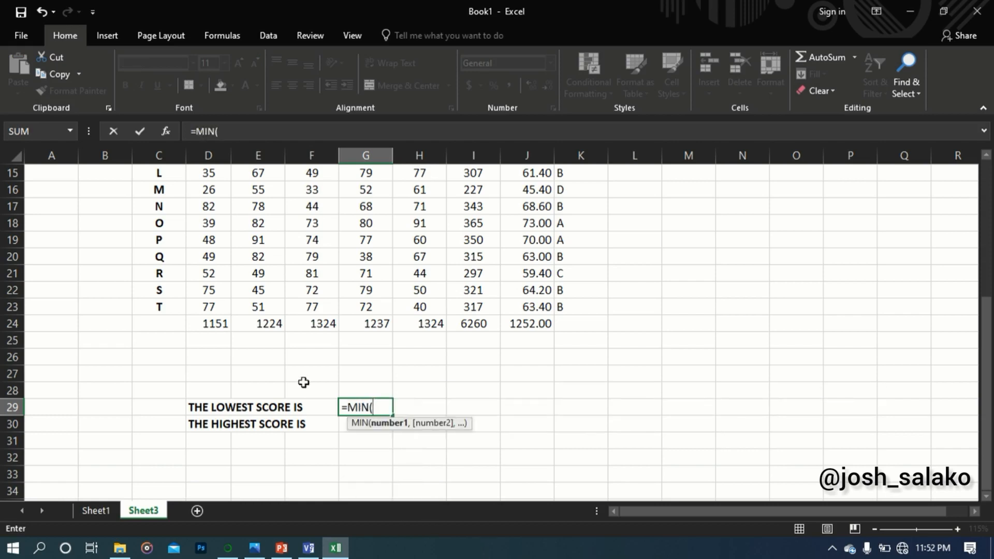
pyautogui.scroll(5, 366, 355)
pyautogui.click(213, 362)
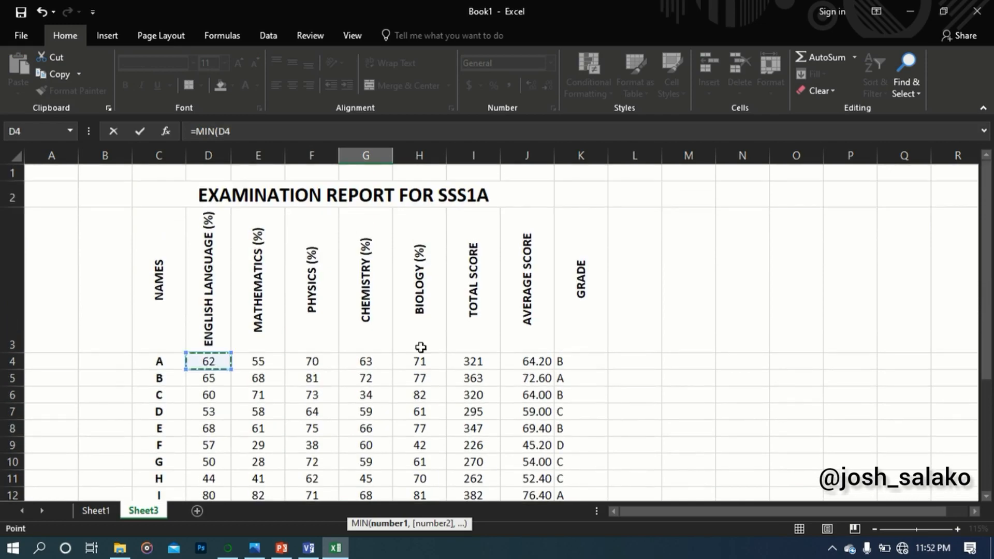
pyautogui.scroll(-4, 440, 348)
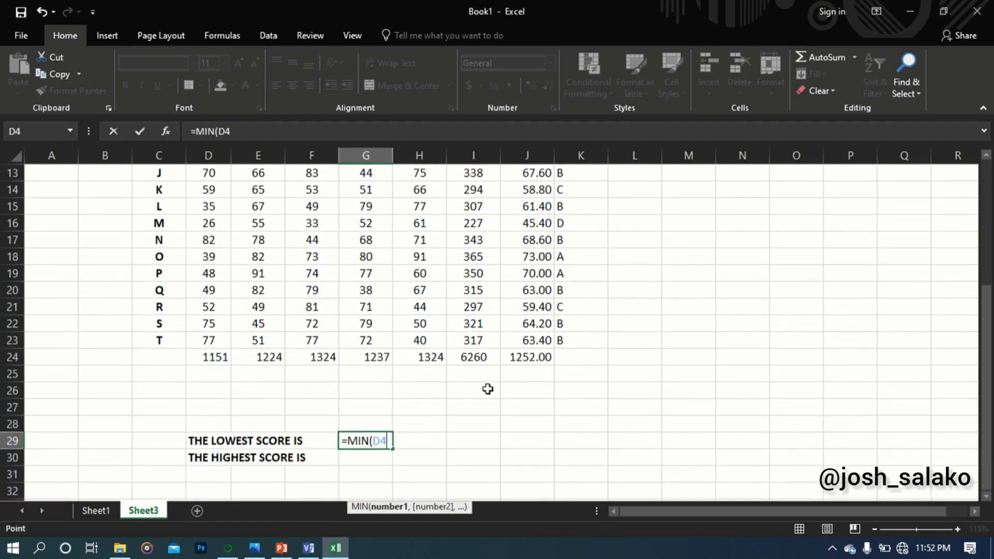
pyautogui.press('F8')
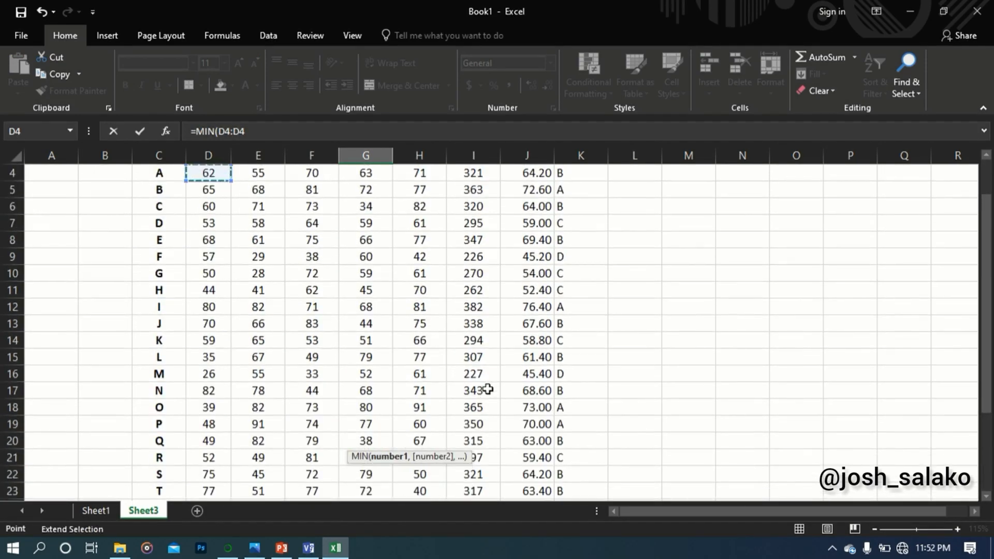
pyautogui.scroll(-1, 481, 414)
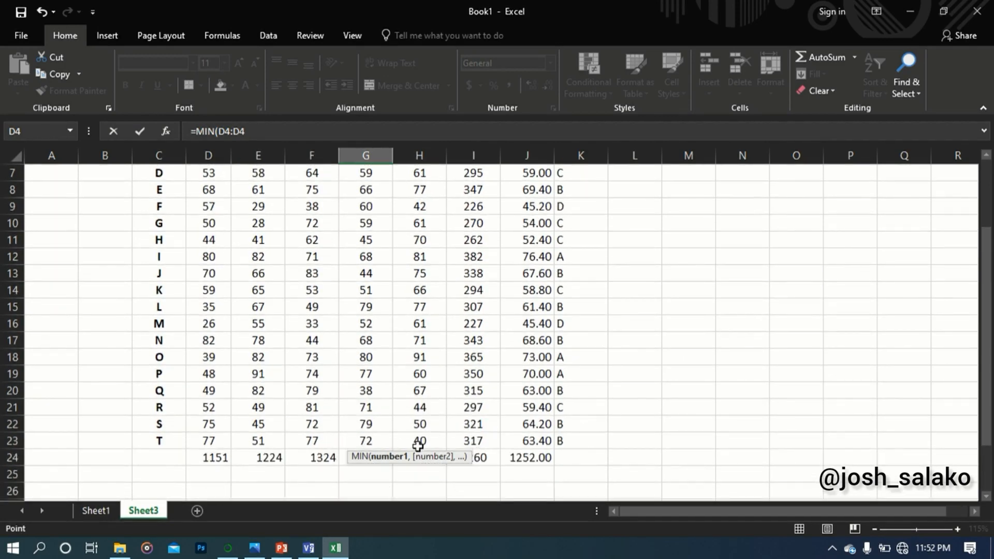
pyautogui.click(419, 442)
pyautogui.scroll(-3, 519, 414)
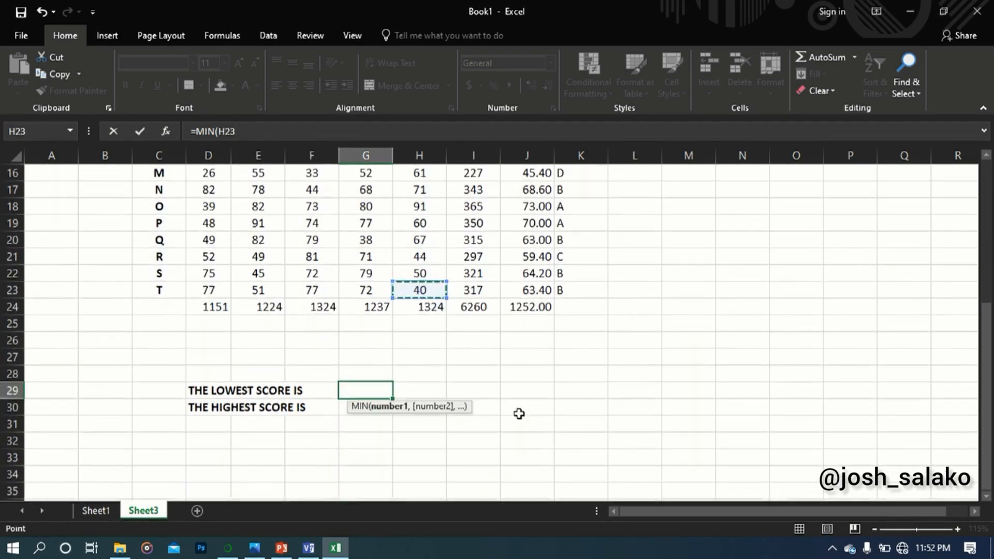
pyautogui.scroll(-1, 519, 413)
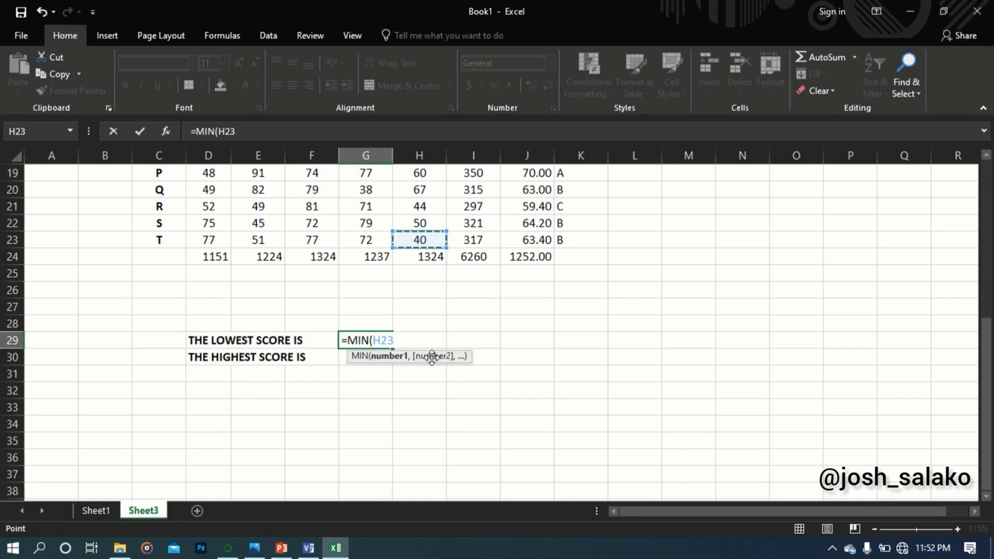
pyautogui.press('BackSpace')
pyautogui.press('BackSpace')
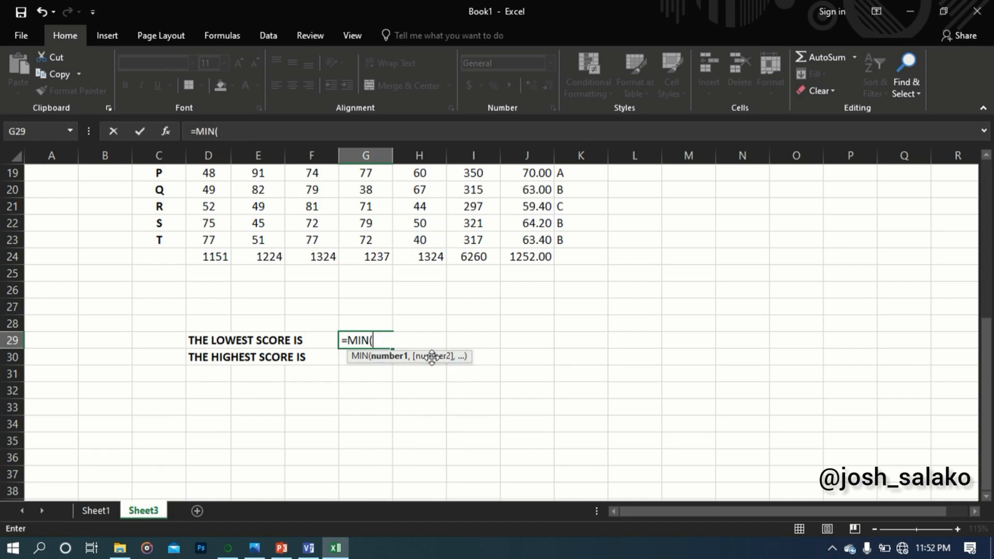
# Complete the MIN formula in G29 with the score range D4:H23
pyautogui.write('D4:')
pyautogui.click(422, 244)
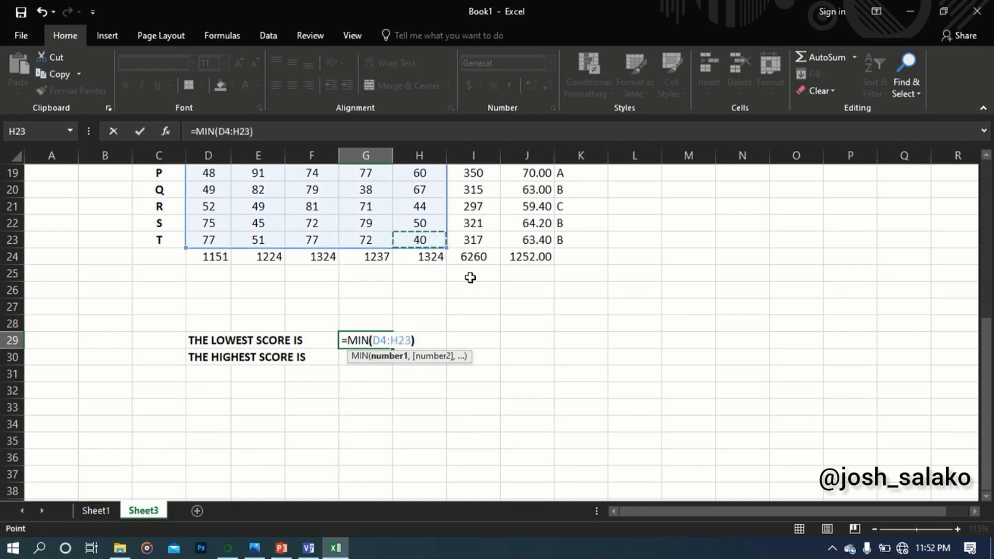
pyautogui.write(')')
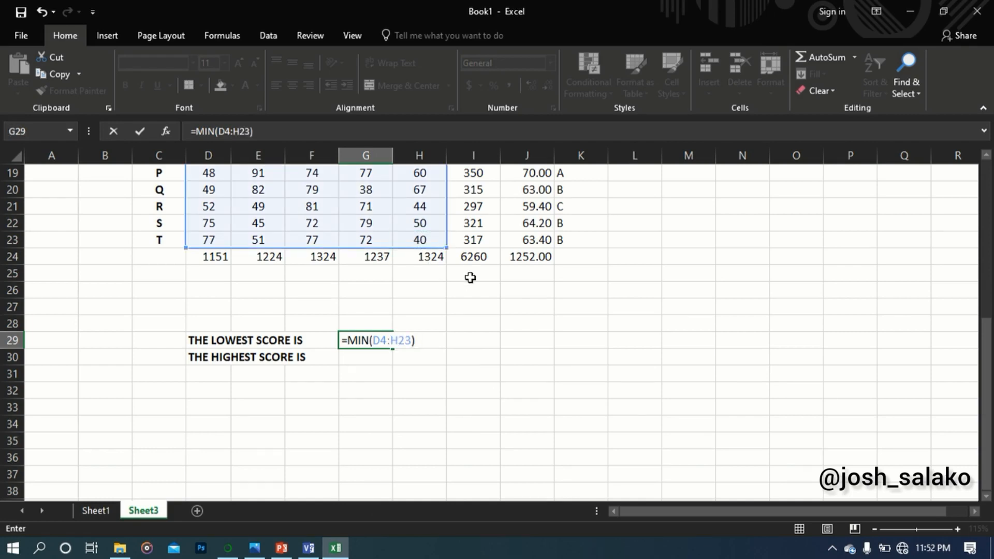
pyautogui.press('Return')
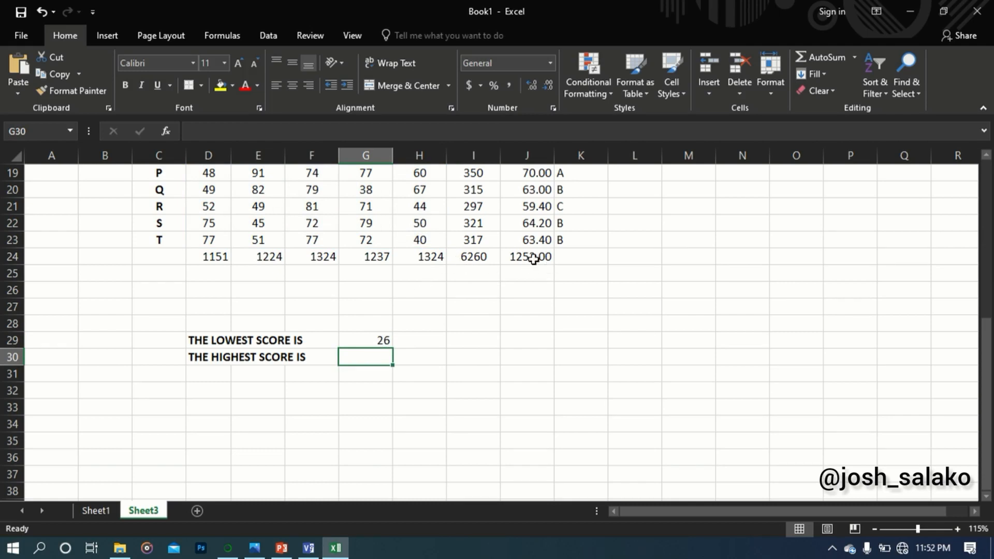
# Begin a MAX formula in G30, beside the label THE HIGHEST SCORE IS
pyautogui.click(532, 258)
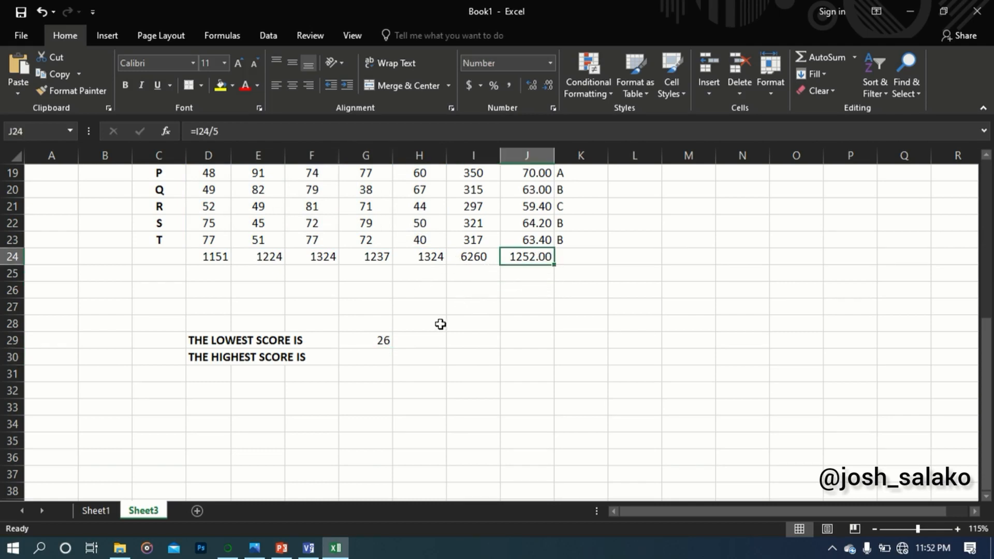
pyautogui.click(369, 357)
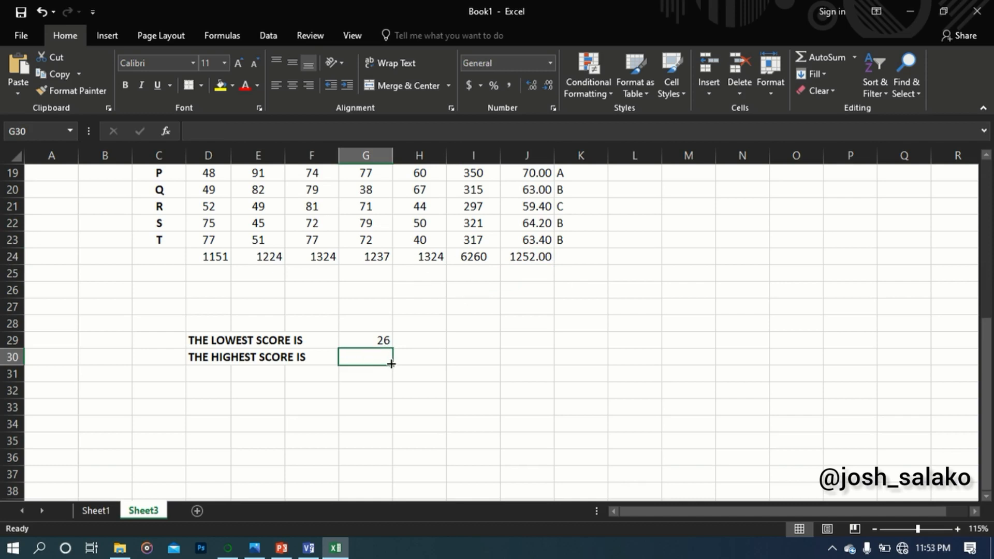
pyautogui.write('=M')
pyautogui.write('A')
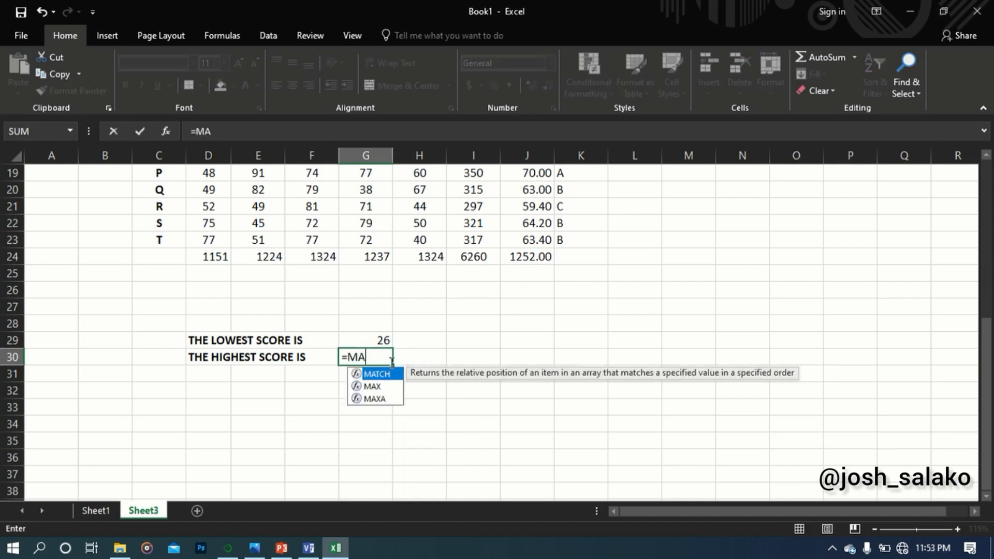
pyautogui.write('X(')
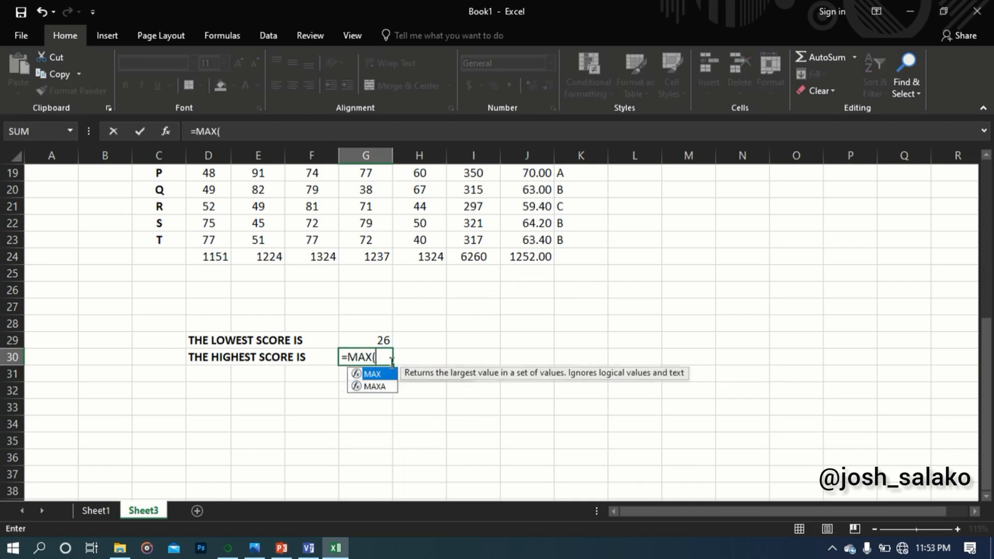
pyautogui.scroll(5, 330, 344)
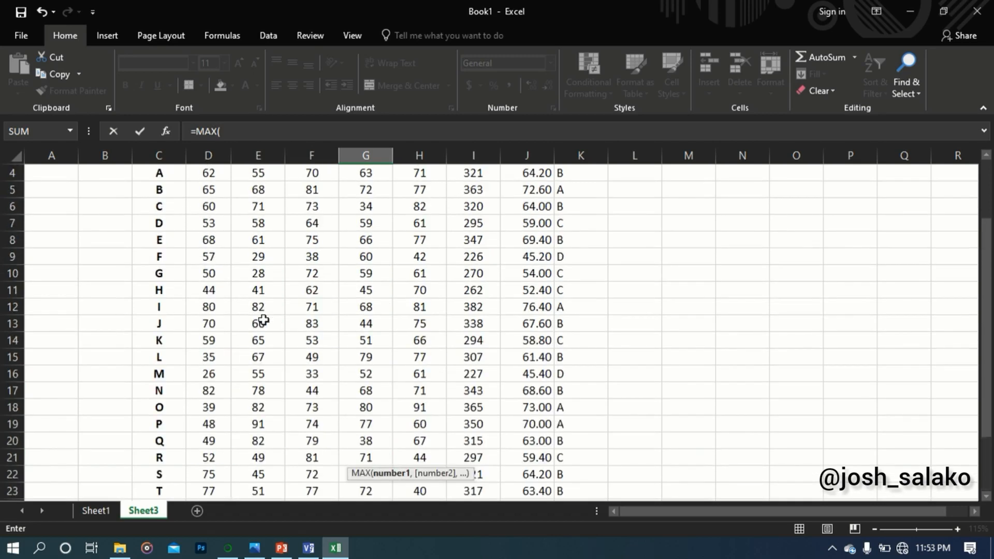
pyautogui.scroll(1, 208, 221)
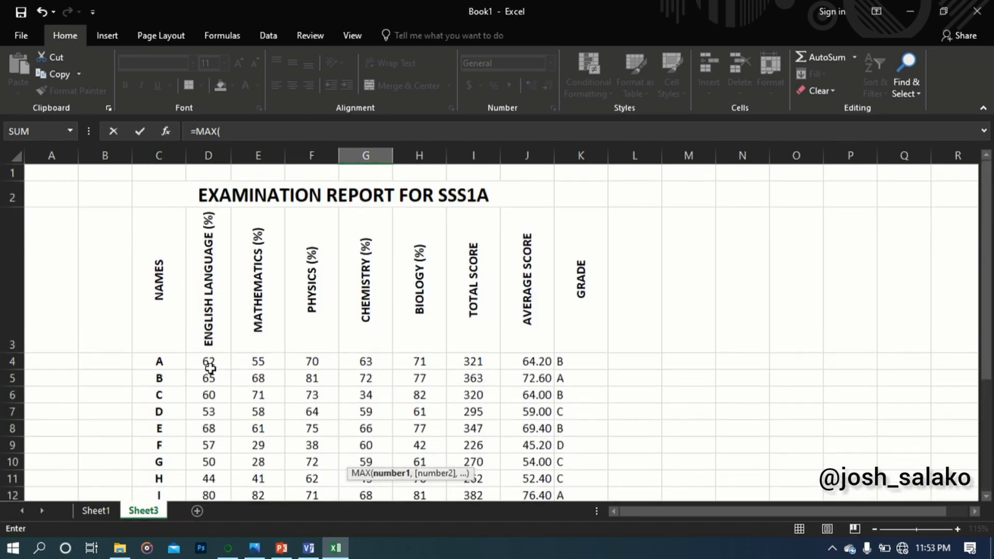
pyautogui.click(207, 361)
pyautogui.scroll(-5, 391, 367)
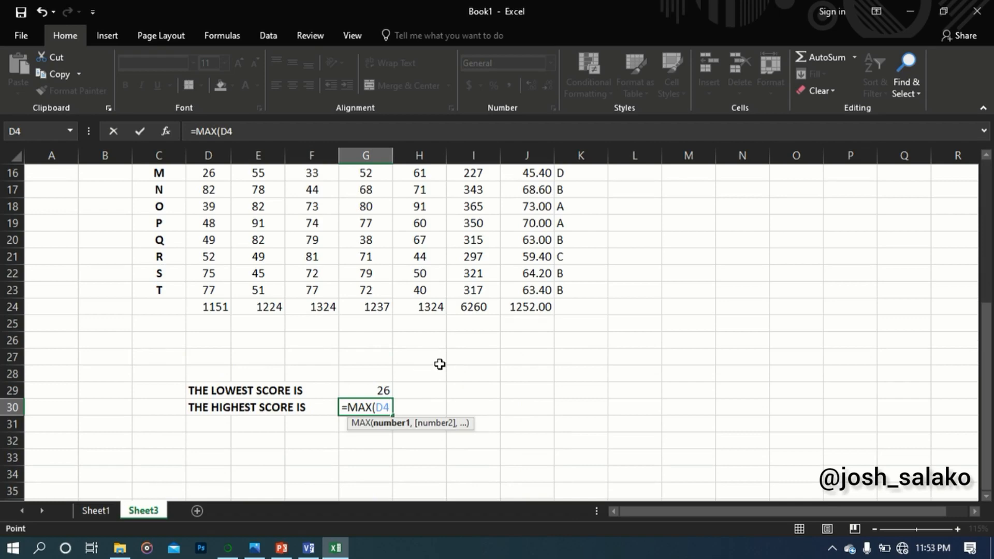
pyautogui.scroll(4, 439, 364)
pyautogui.scroll(-3, 443, 362)
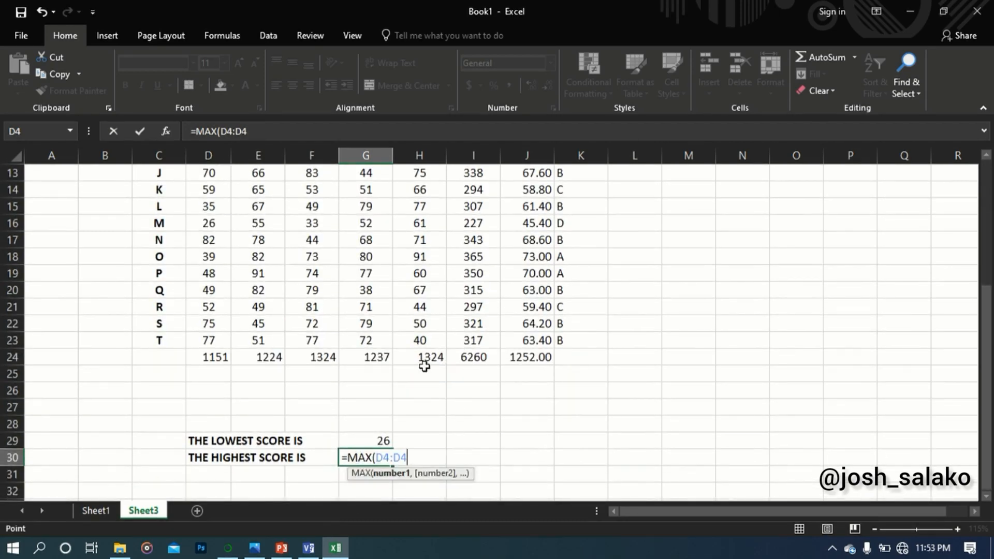
pyautogui.click(434, 340)
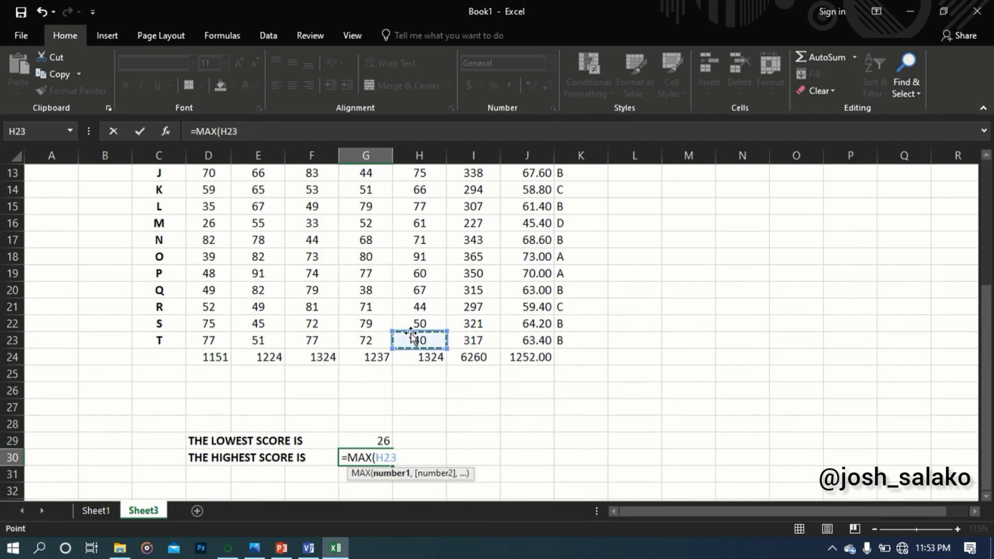
# Complete the MAX formula in G30 with the score range D4:H23
pyautogui.scroll(3, 280, 302)
pyautogui.click(214, 172)
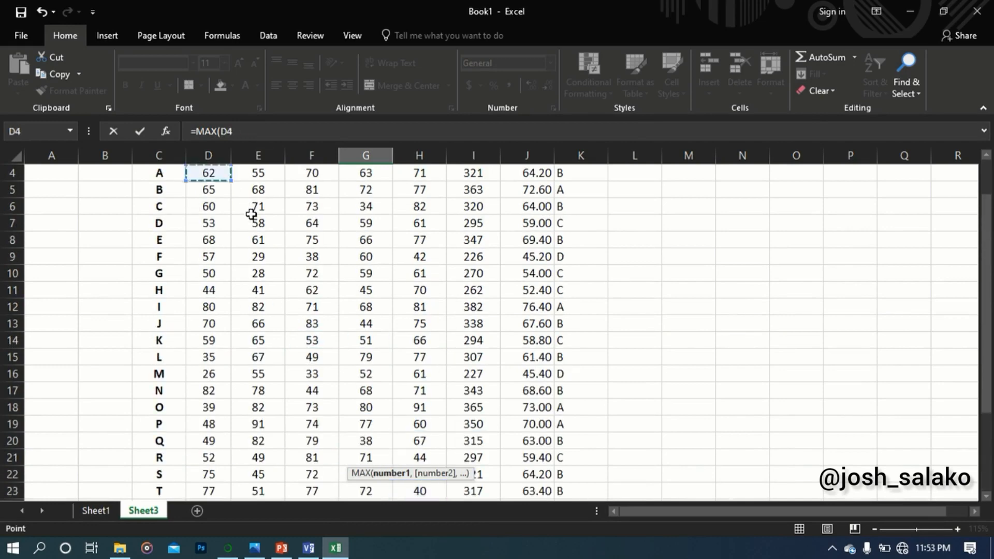
pyautogui.scroll(-4, 293, 240)
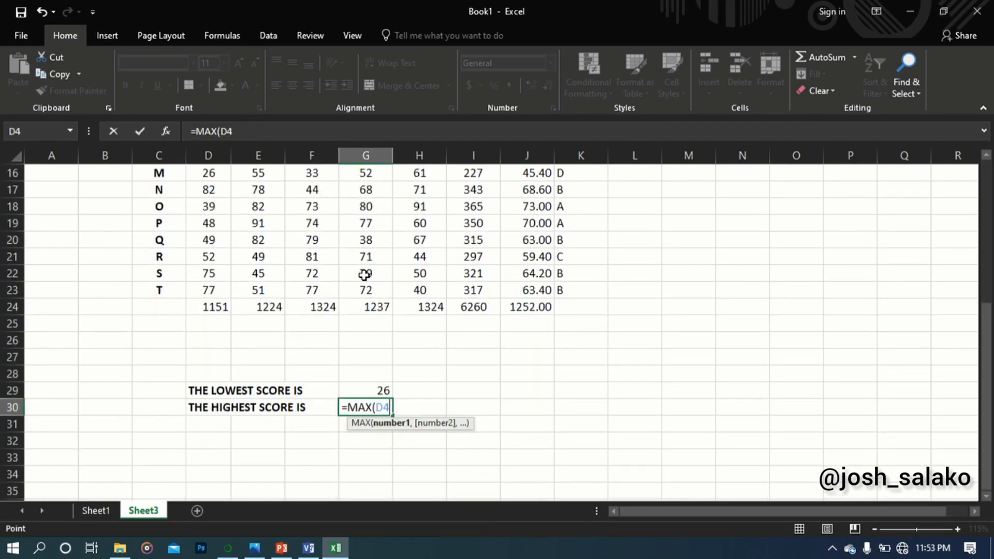
pyautogui.press('F8')
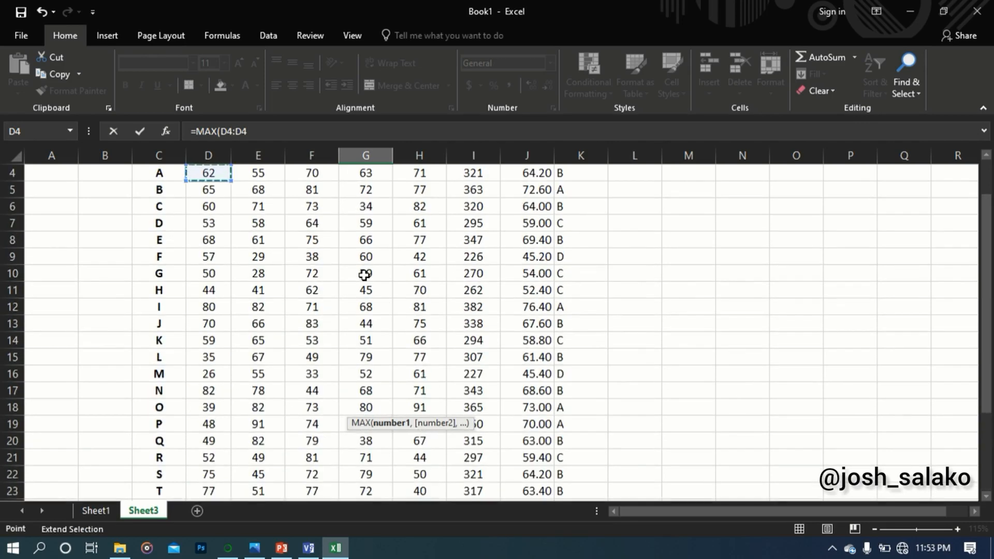
pyautogui.scroll(-5, 365, 275)
pyautogui.press('F8')
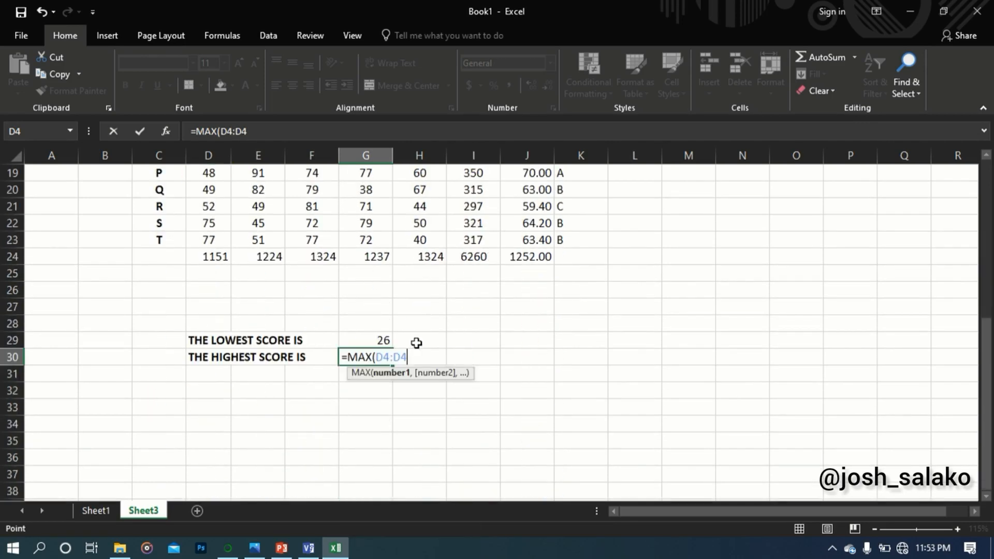
pyautogui.press('BackSpace')
pyautogui.press('BackSpace')
pyautogui.click(421, 243)
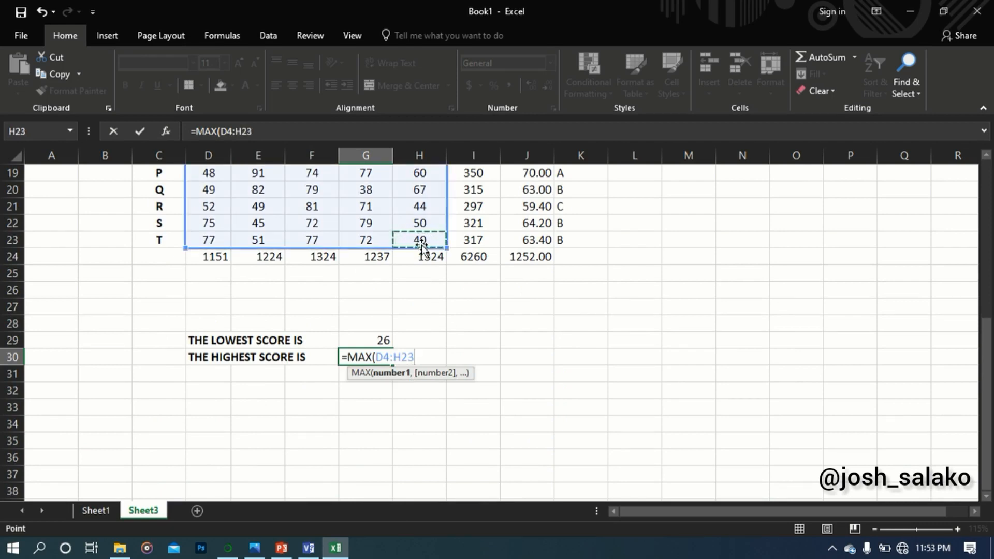
pyautogui.write(')')
pyautogui.press('Return')
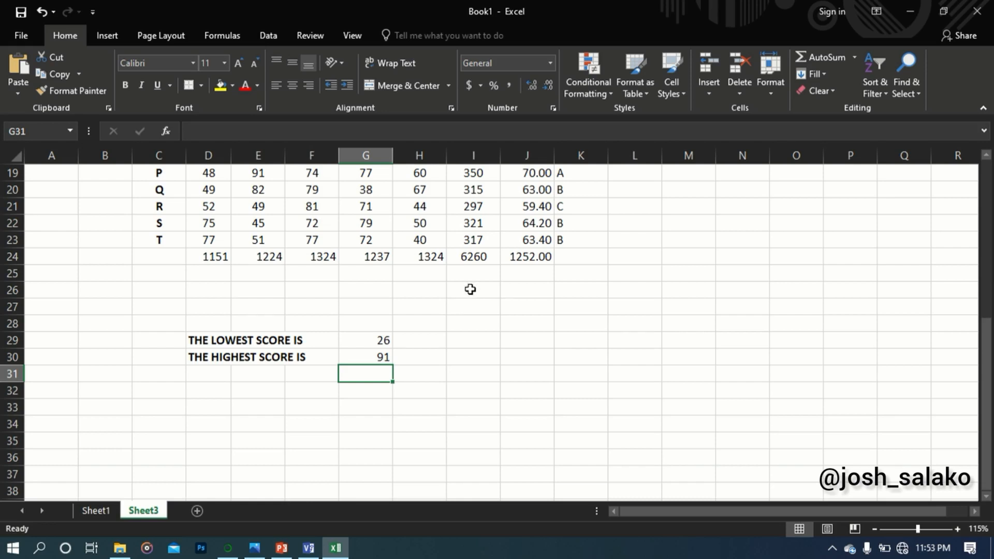
pyautogui.scroll(6, 469, 289)
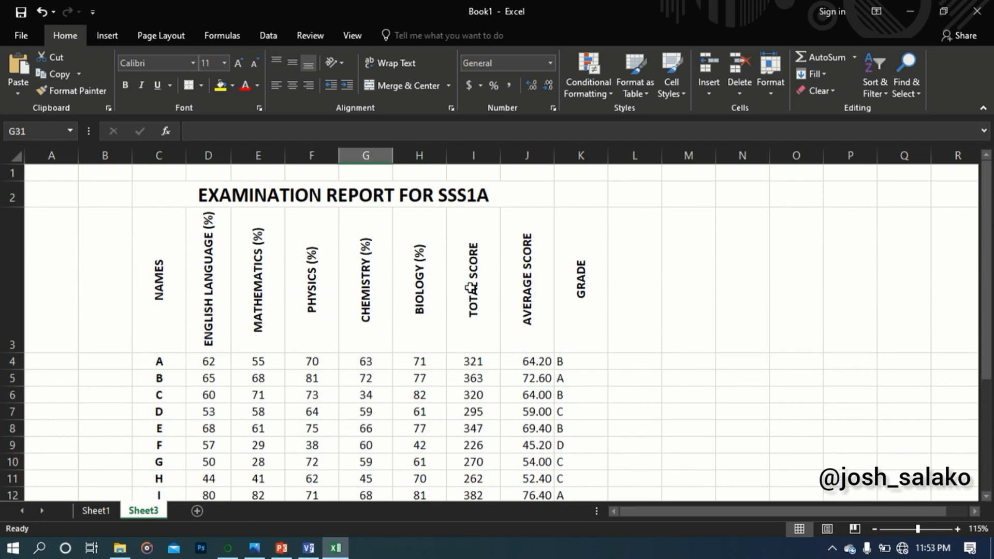